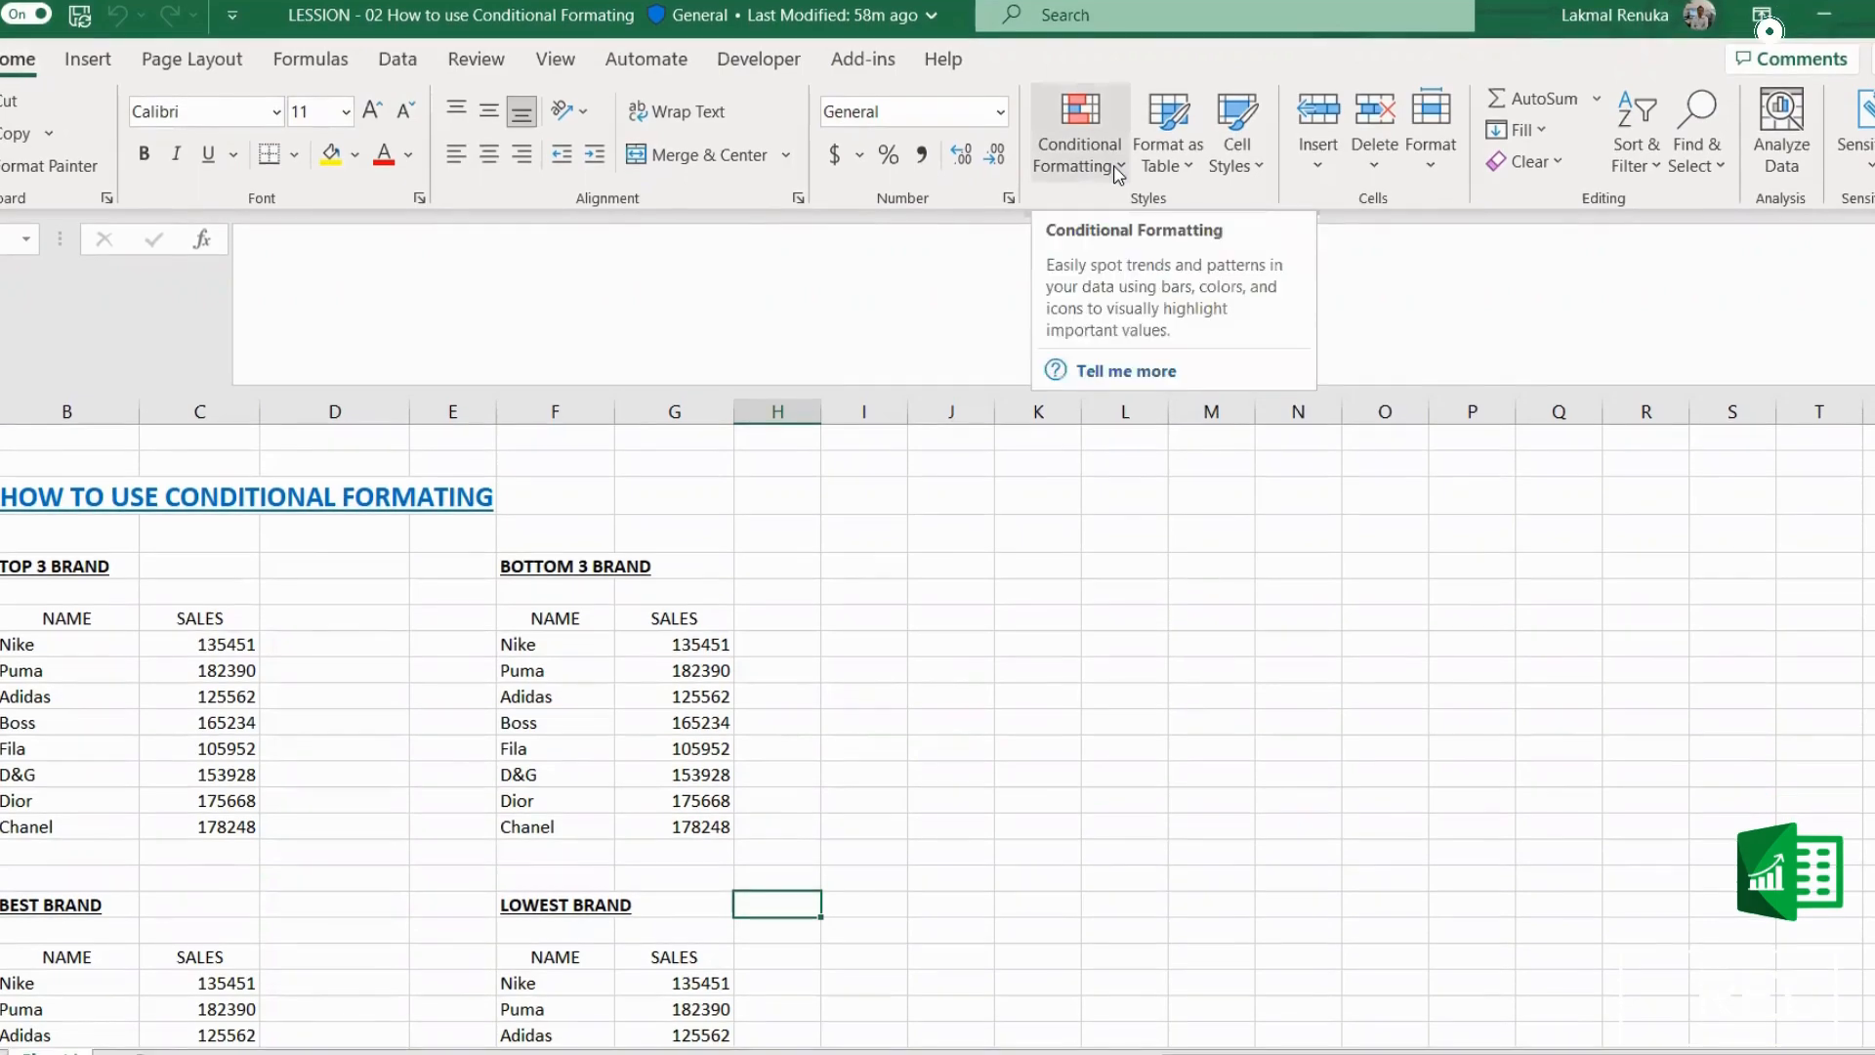
click(1119, 168)
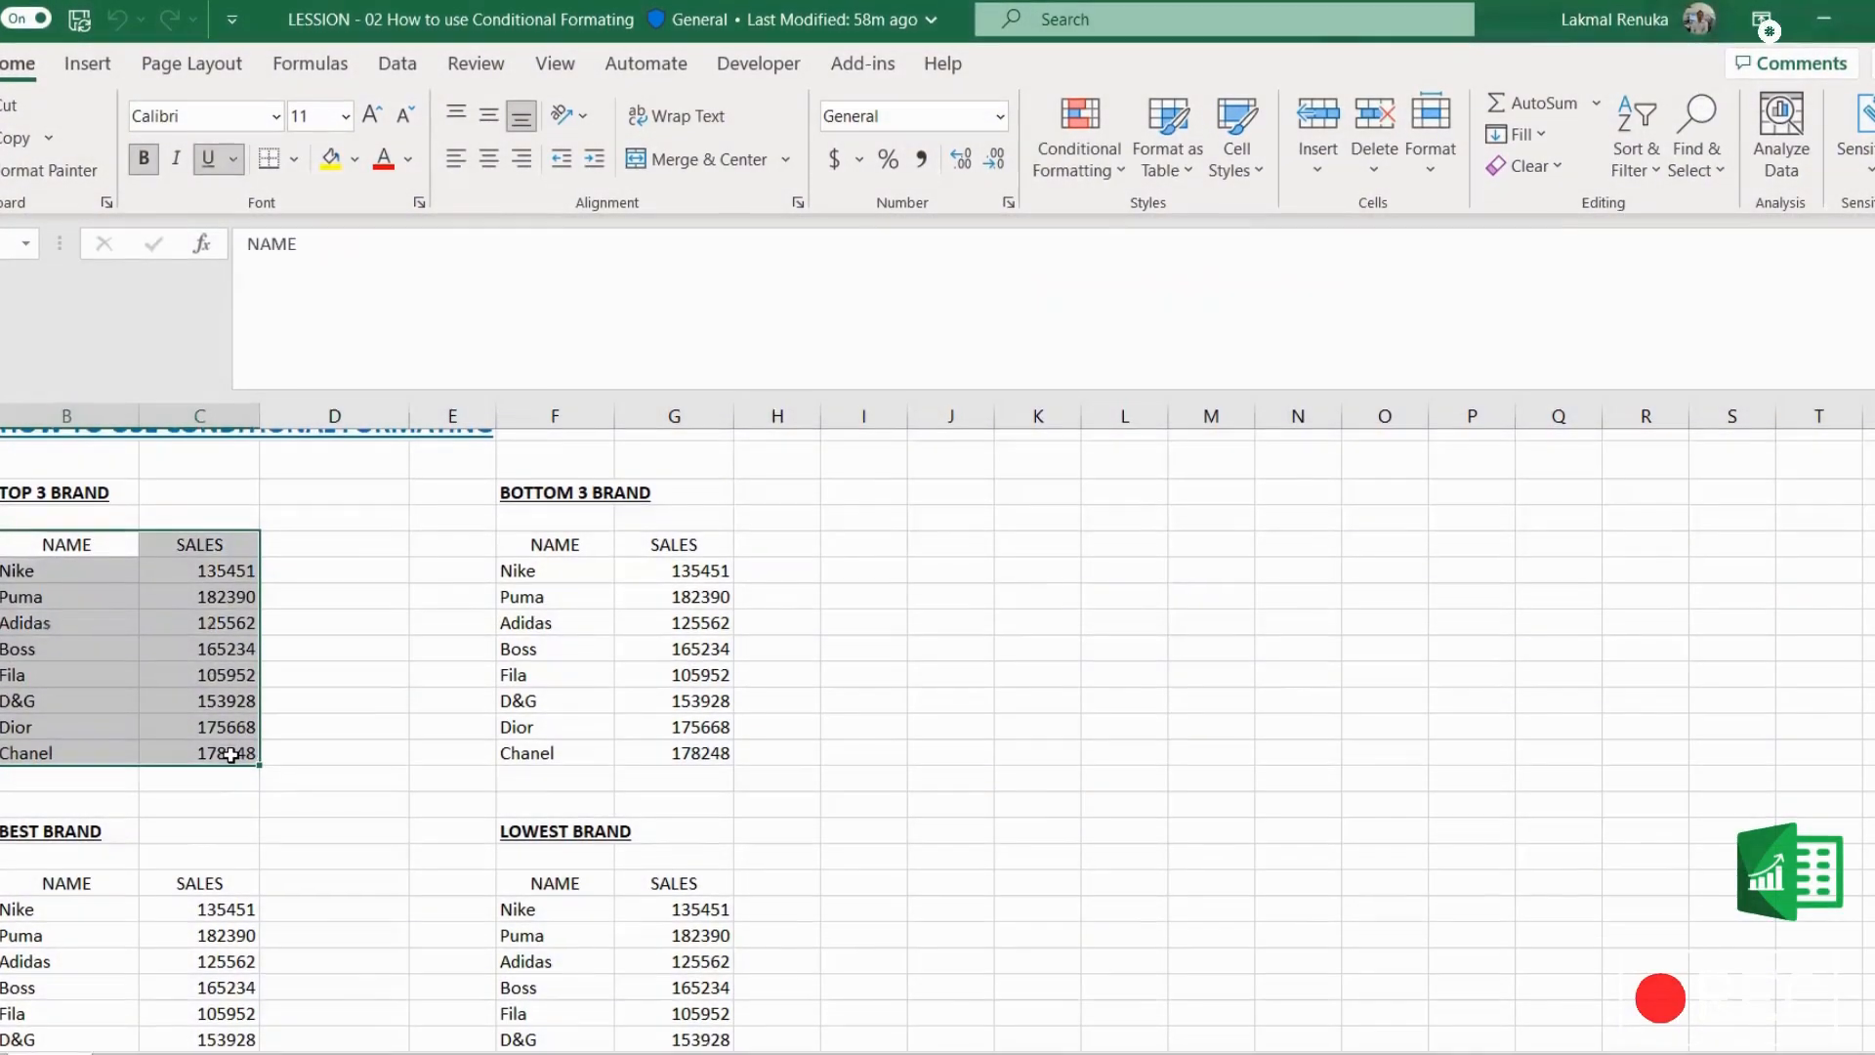
click(1114, 830)
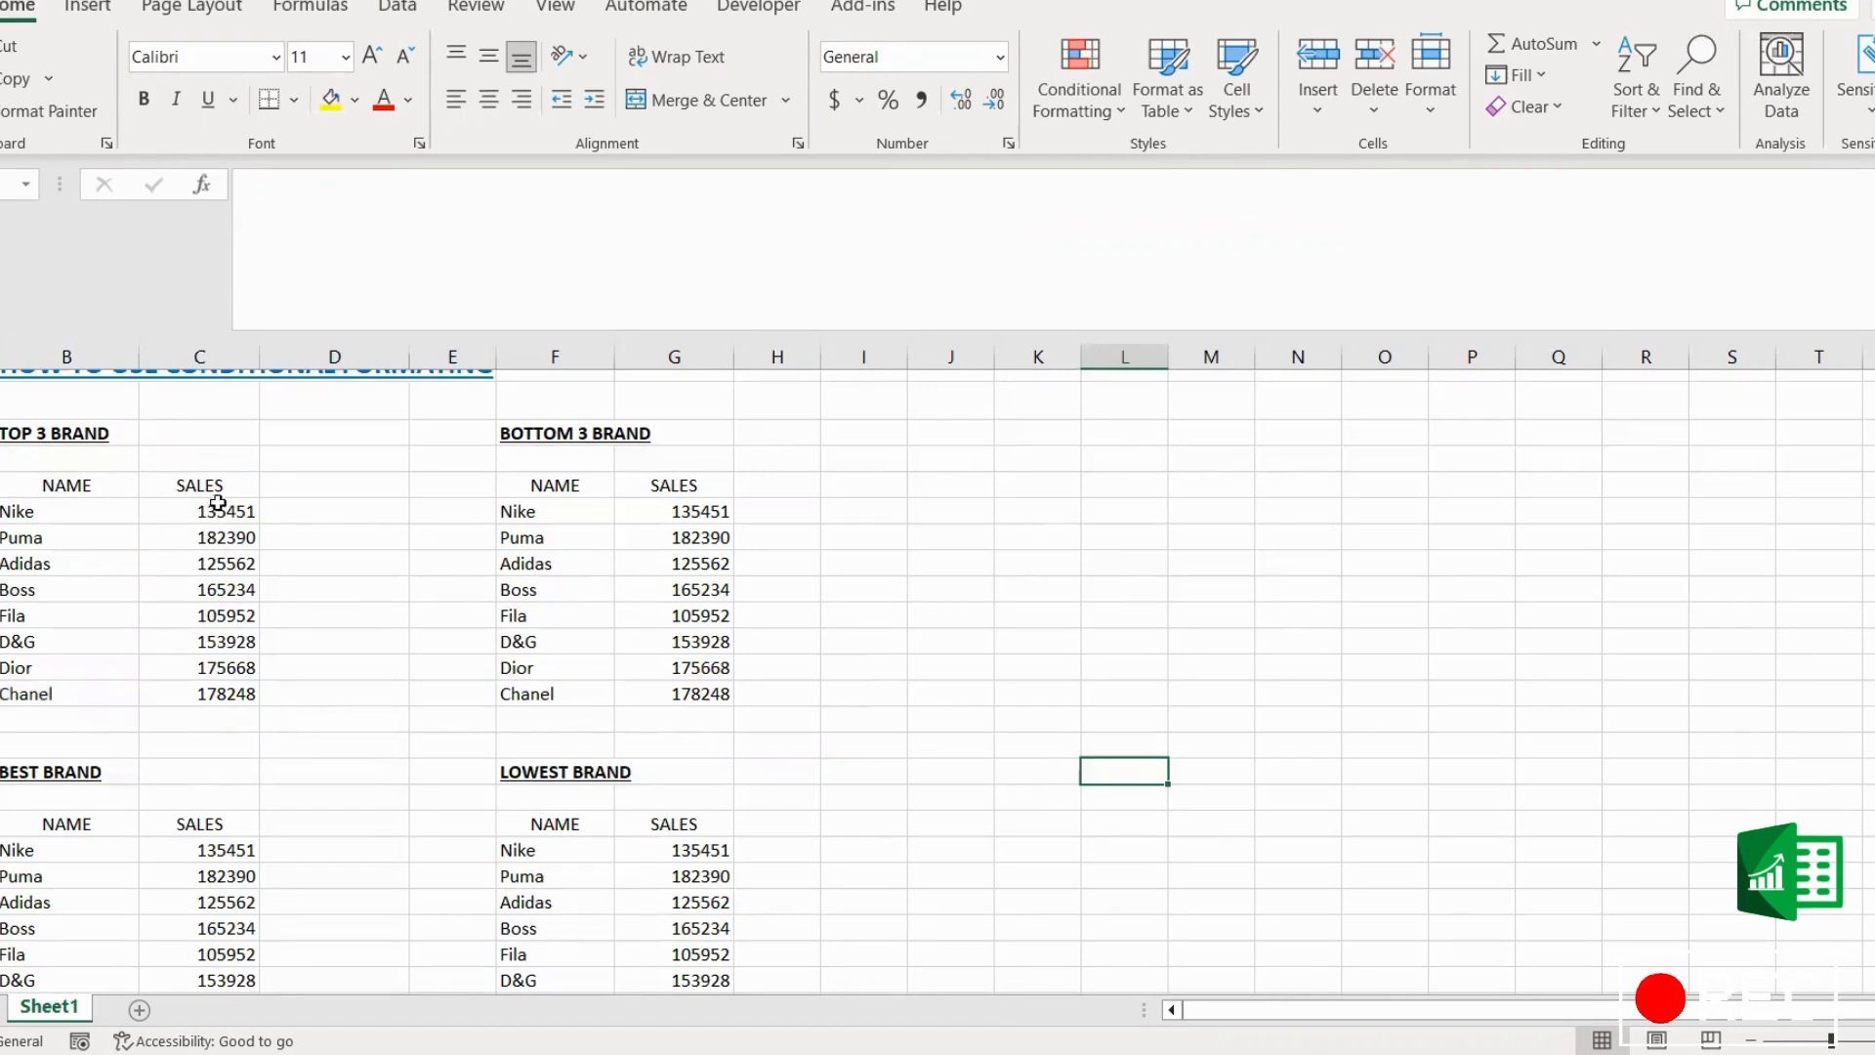
Step: Start a Top 10 Items rule on the TOP 3 BRAND sales values and set it to rank the top 3
drag(229, 501, 225, 685)
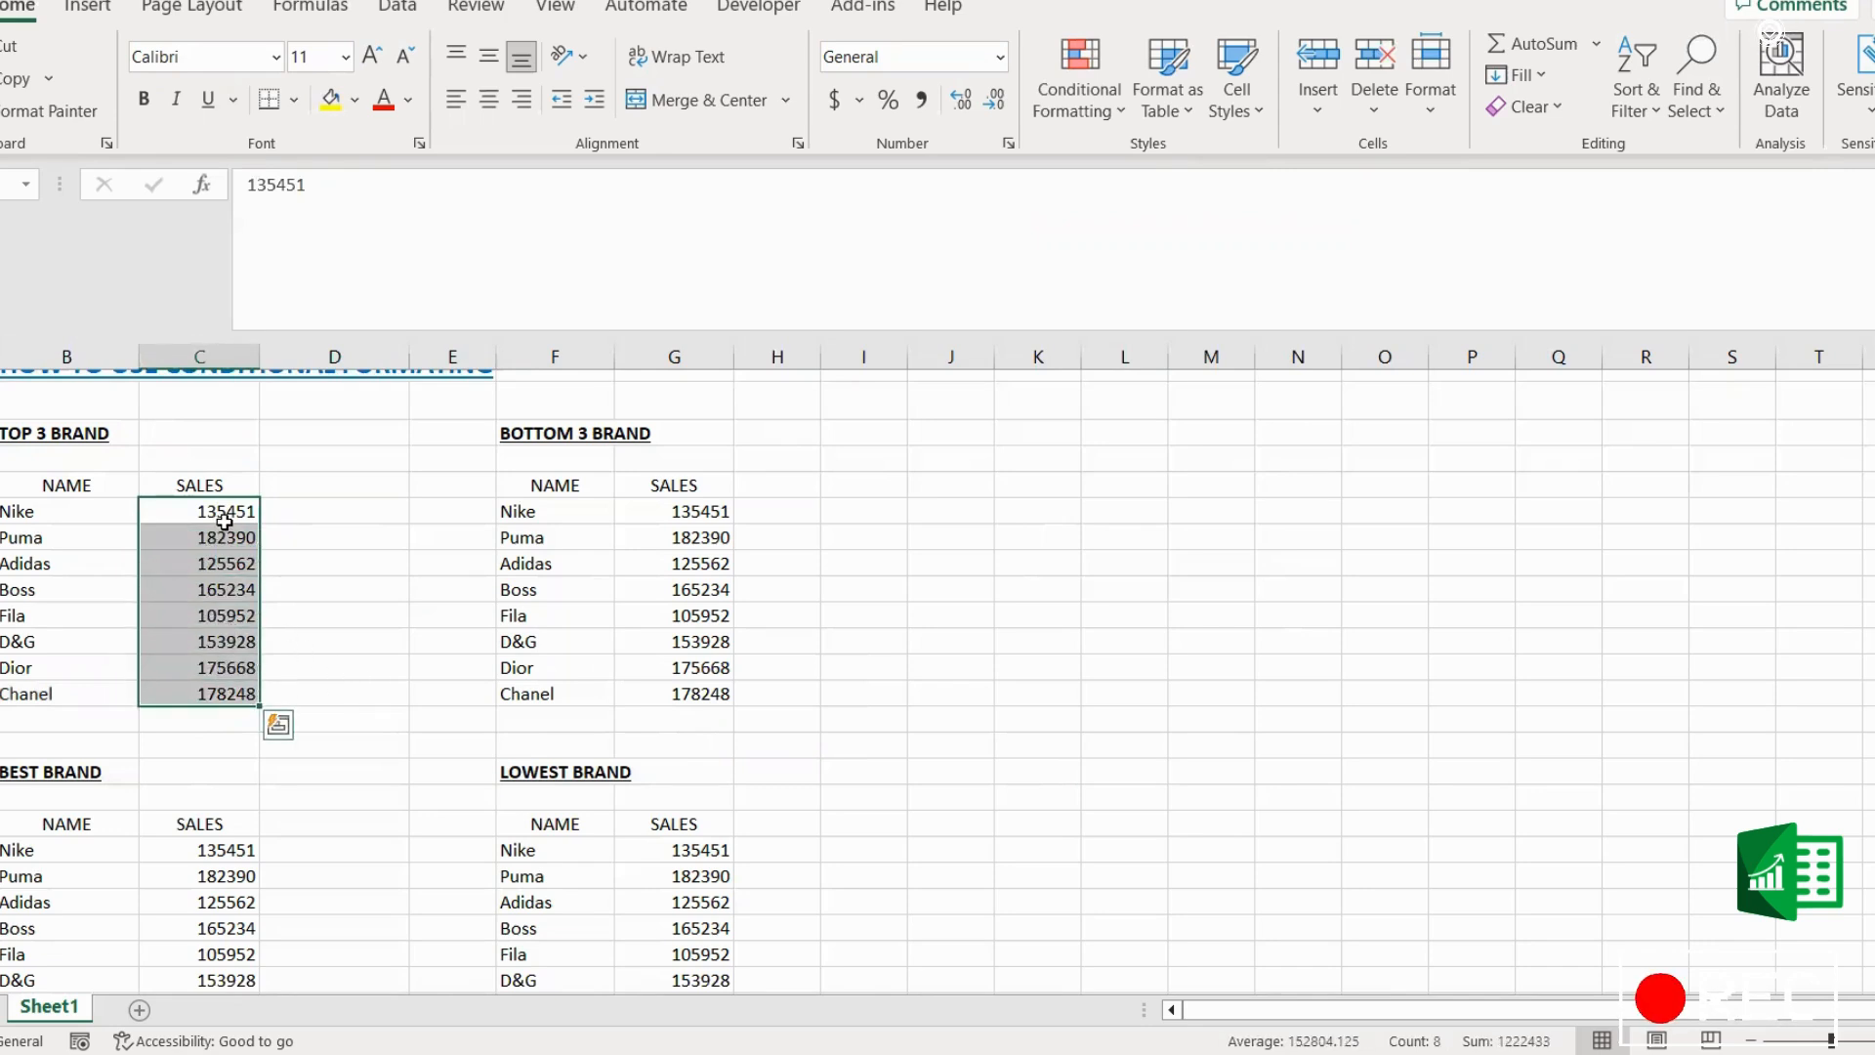
click(1105, 109)
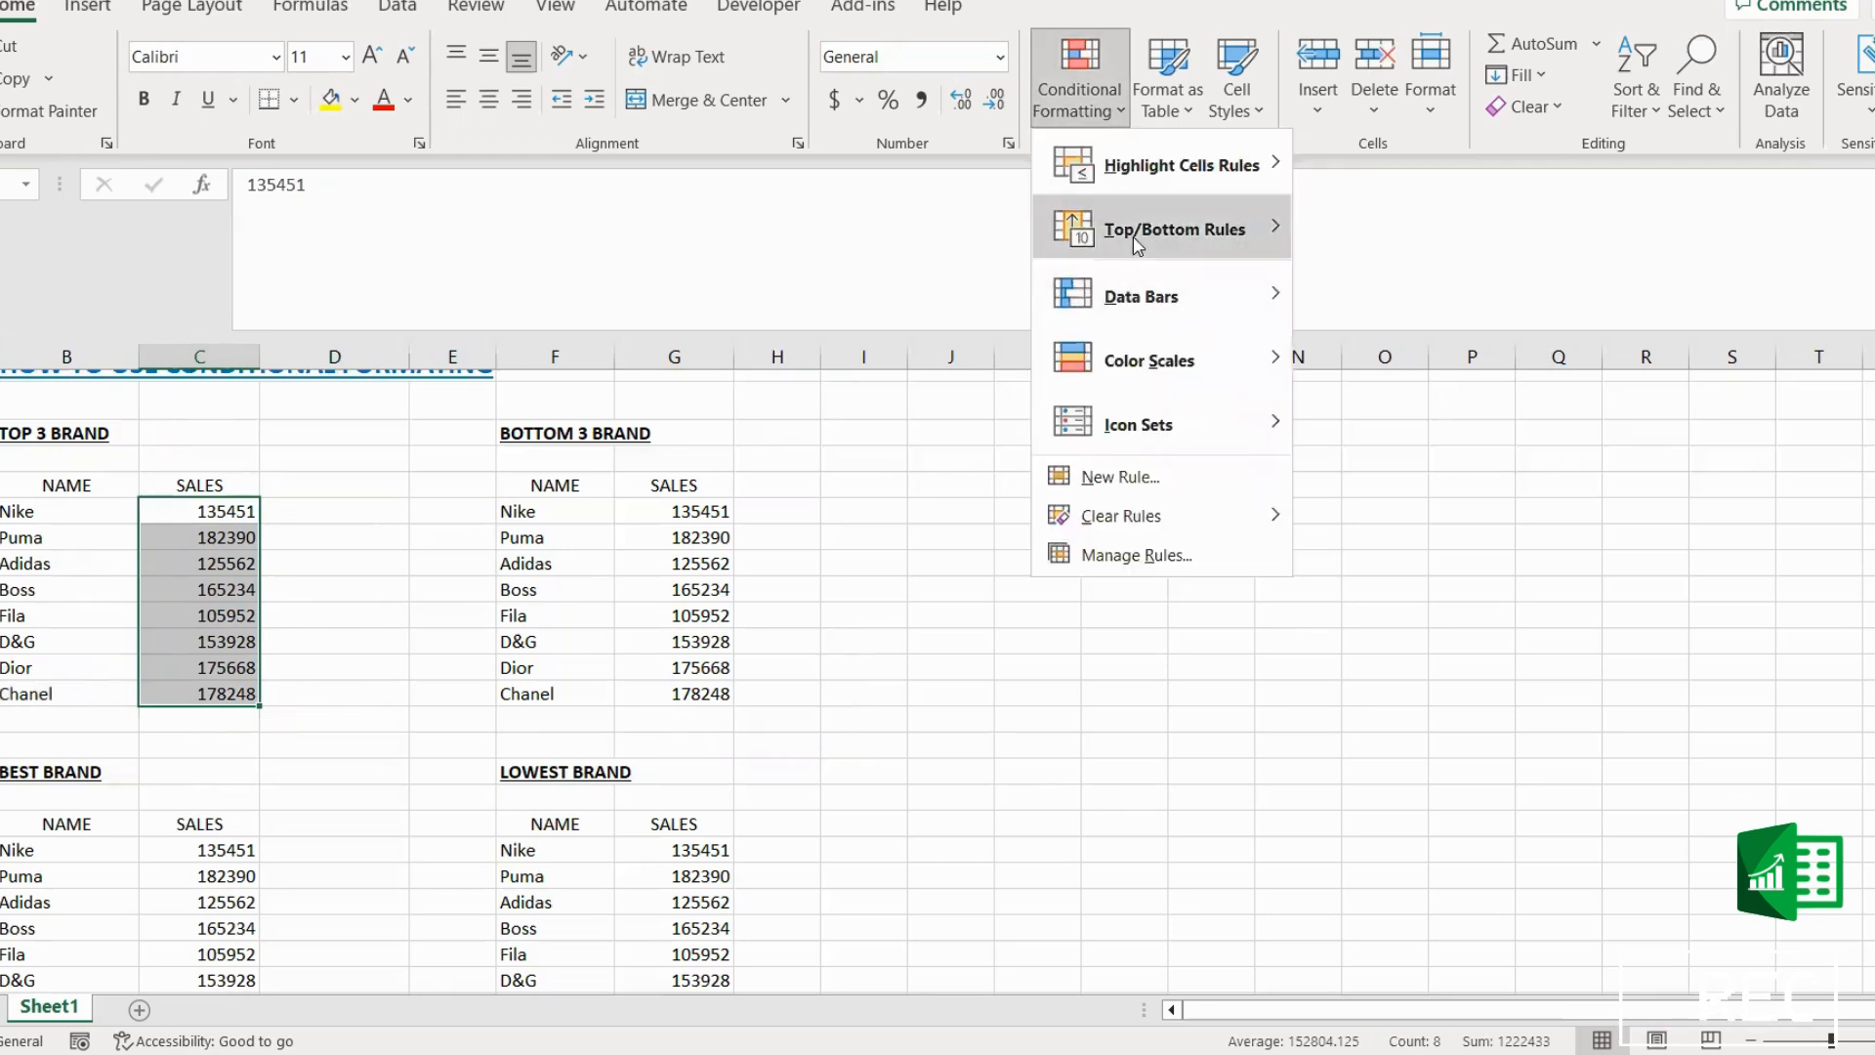
mouse_move(1143, 239)
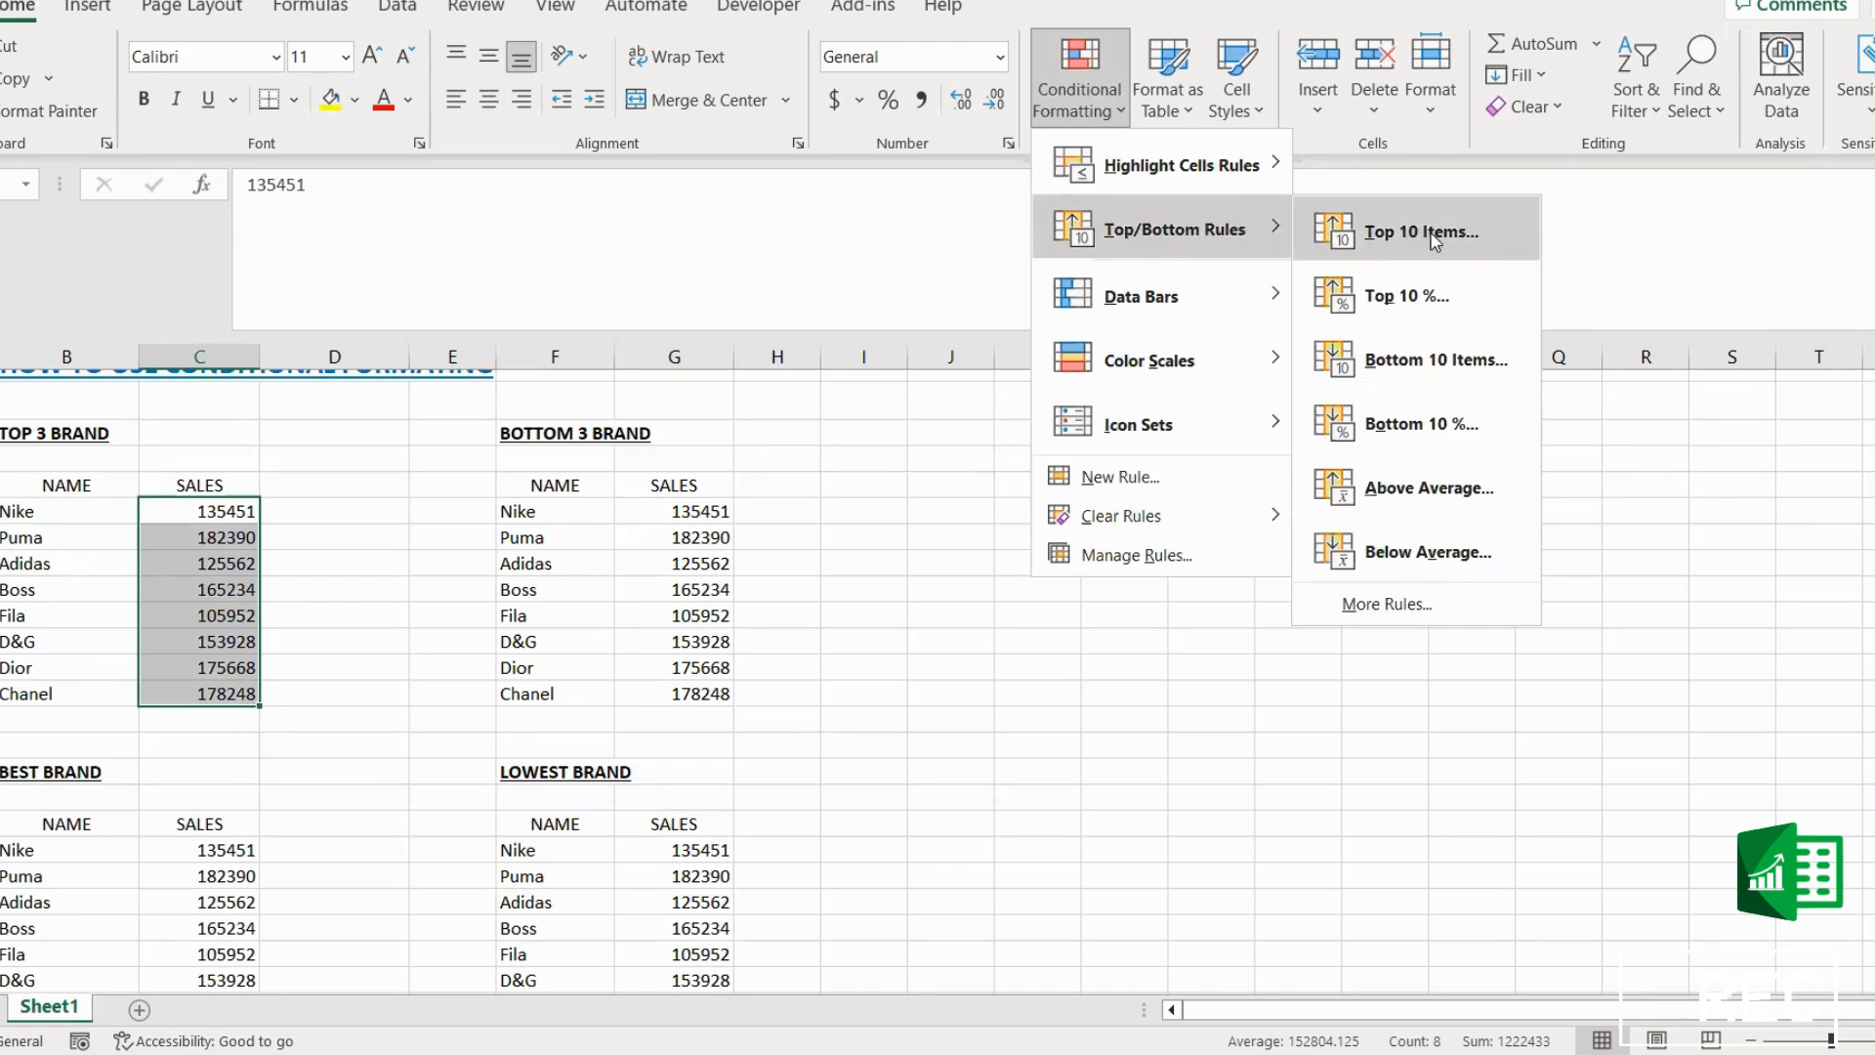
click(1432, 244)
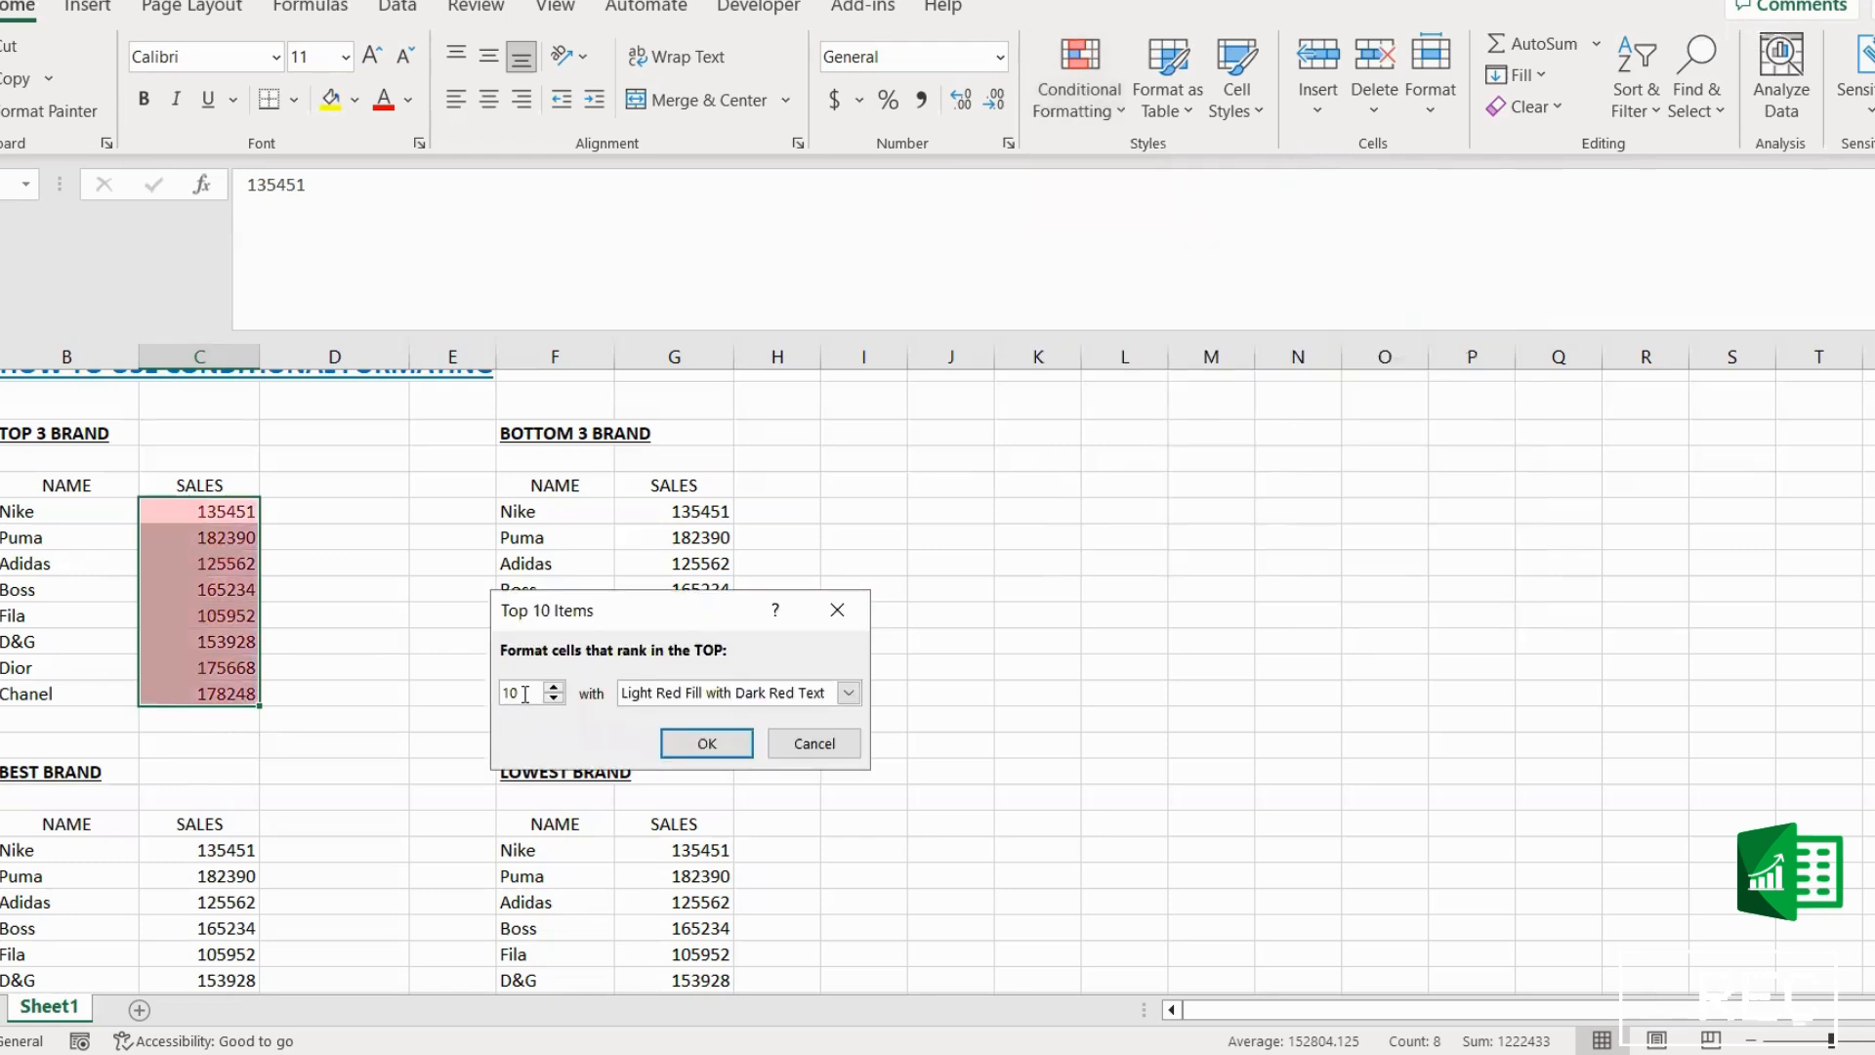
drag(527, 692, 500, 693)
text(3)
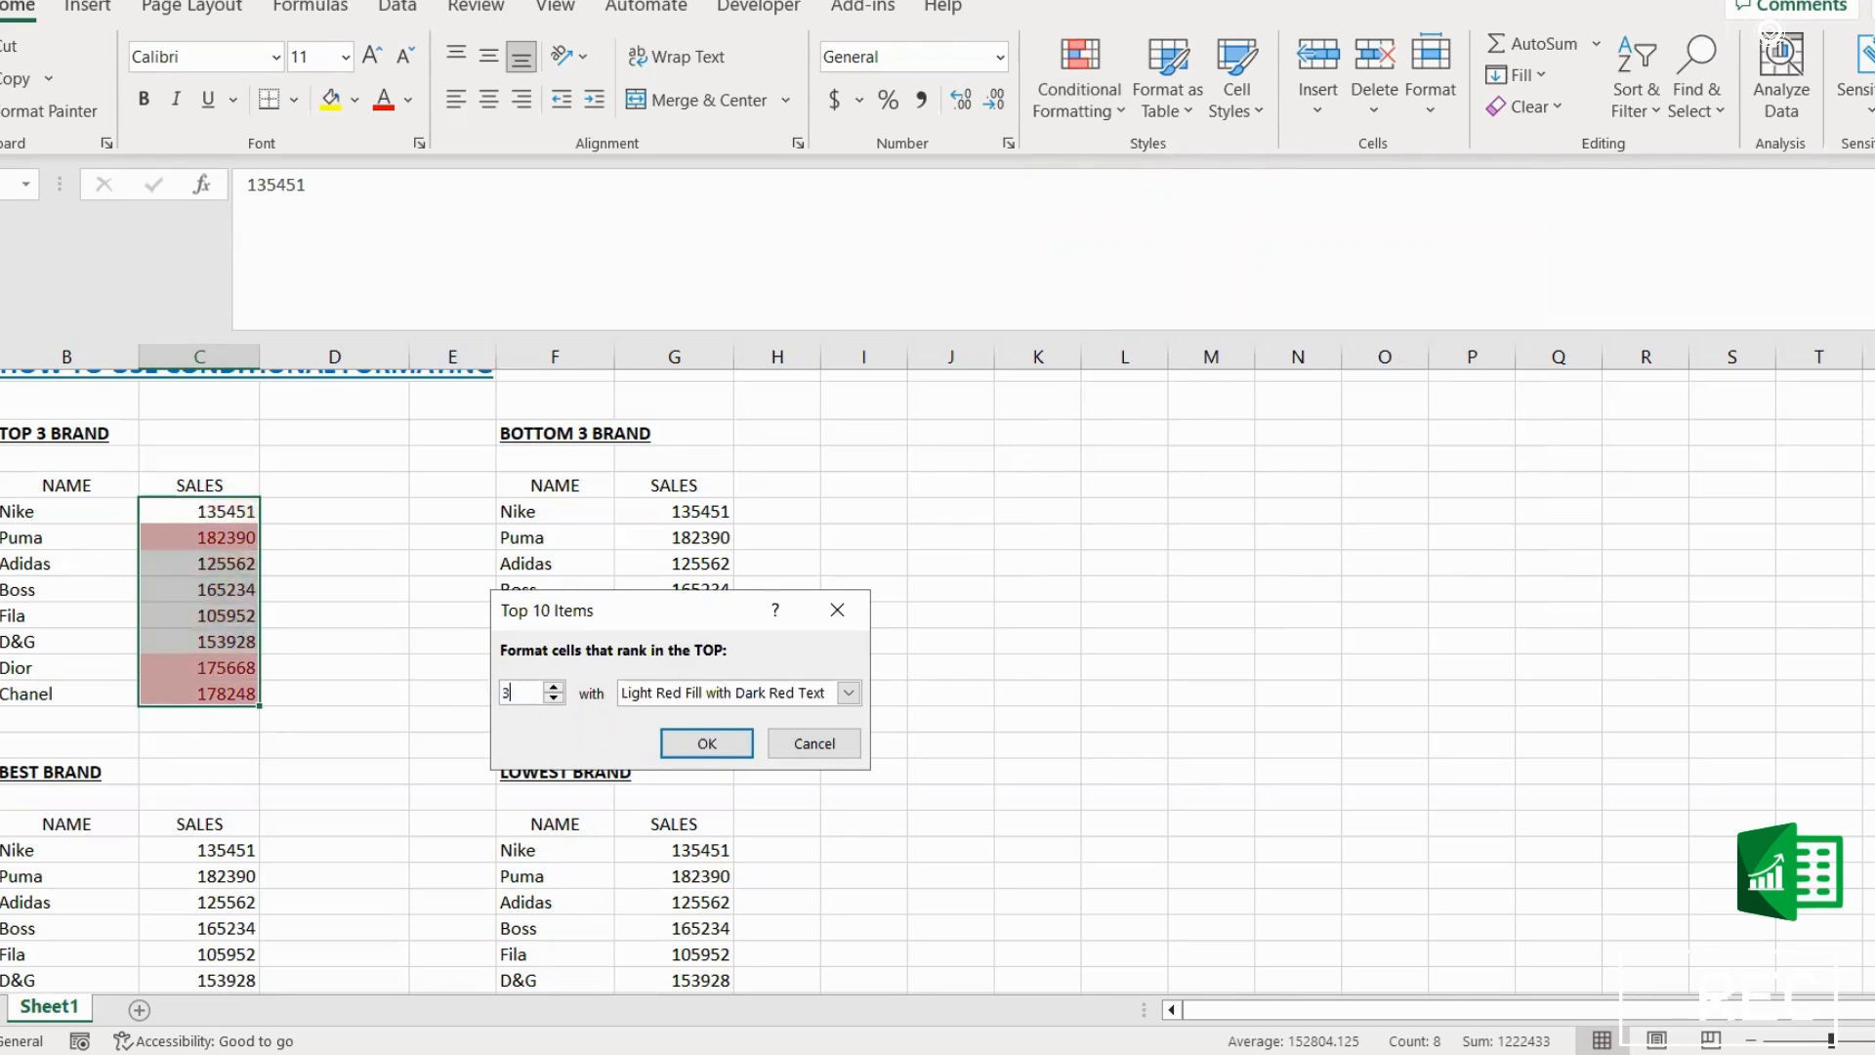
Step: Apply the top 3 rule with Light Red Fill with Dark Red Text formatting
click(849, 694)
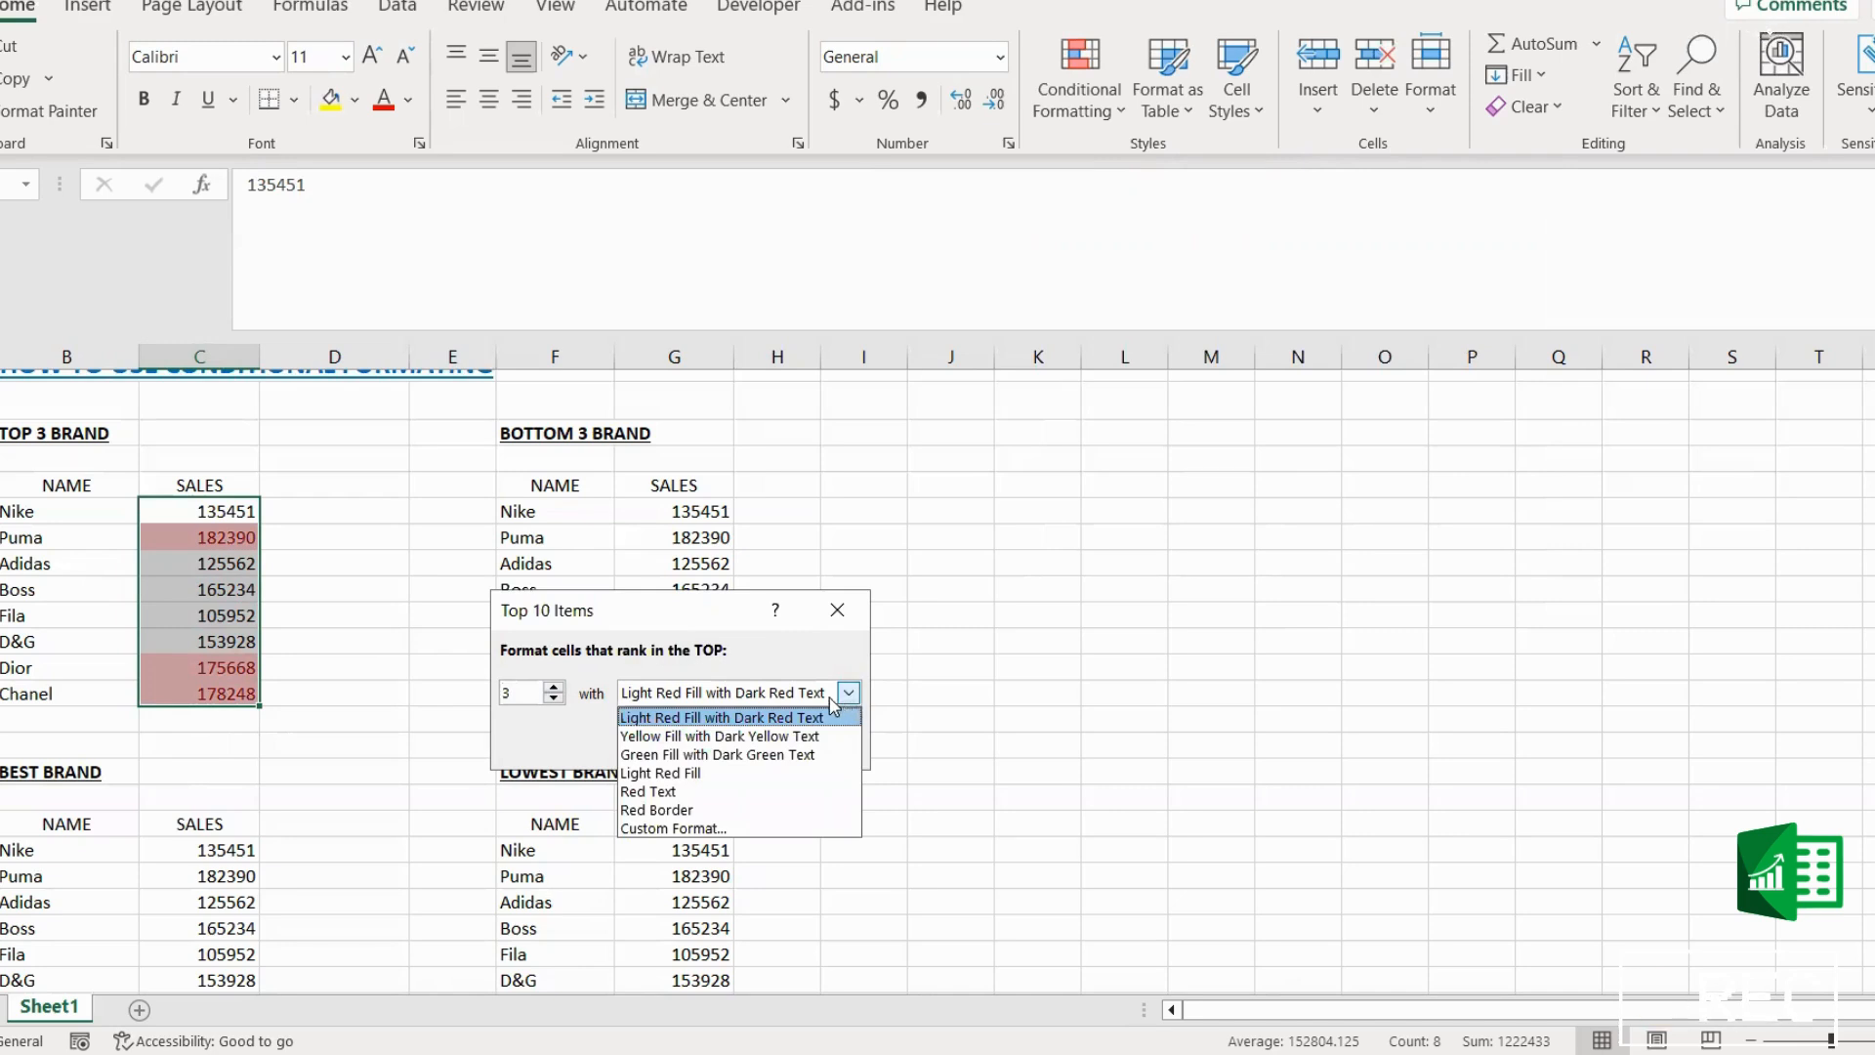
click(761, 724)
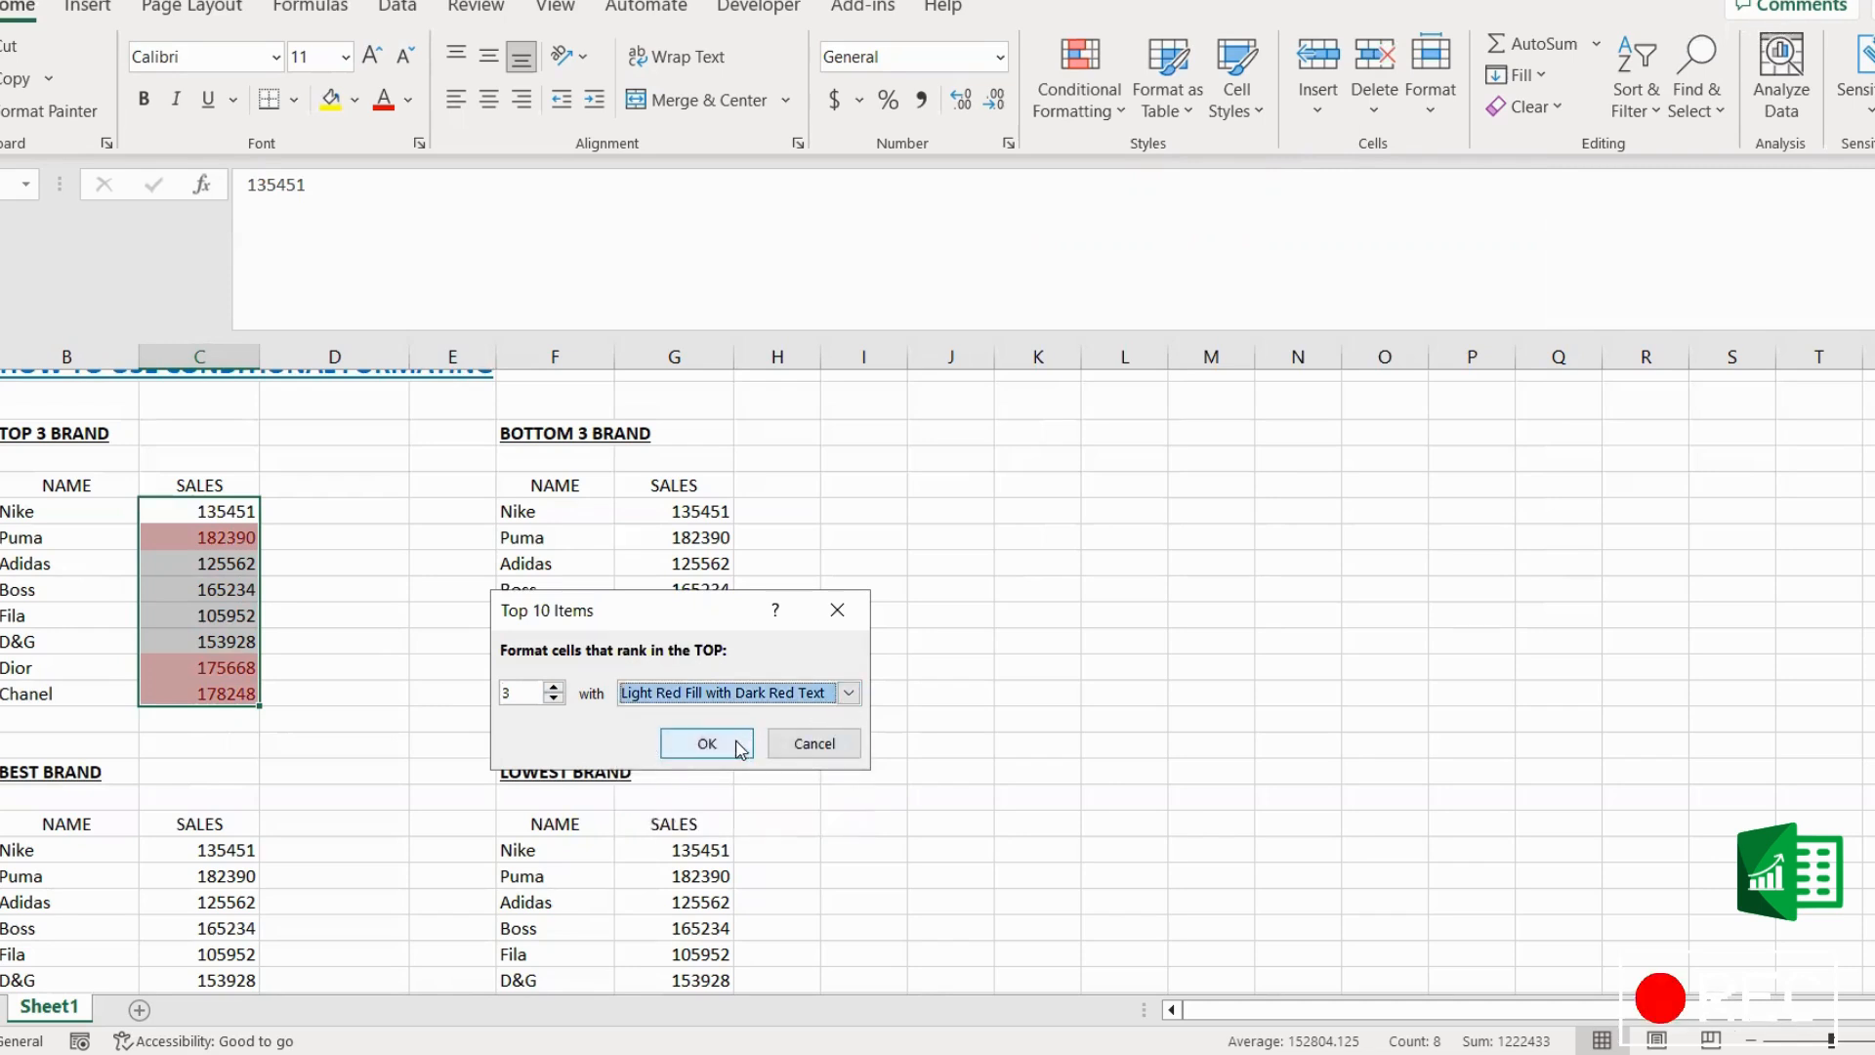
click(846, 696)
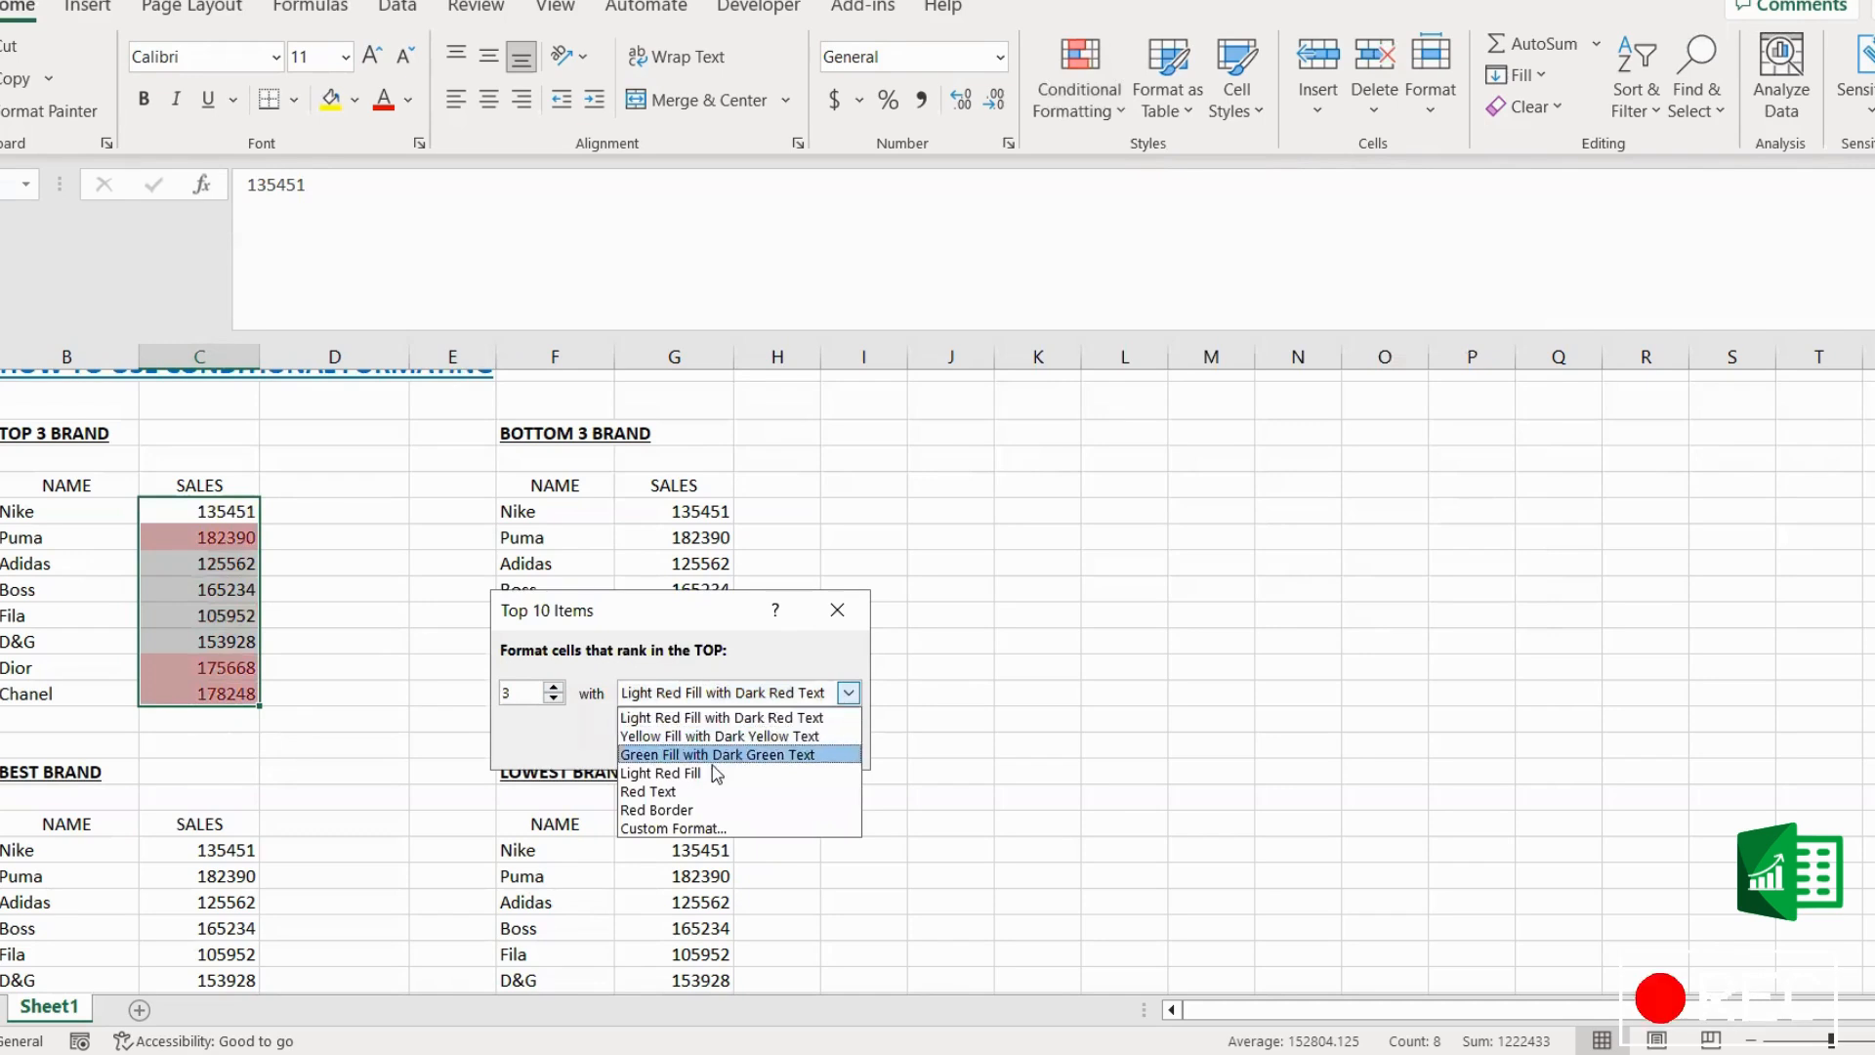
click(694, 799)
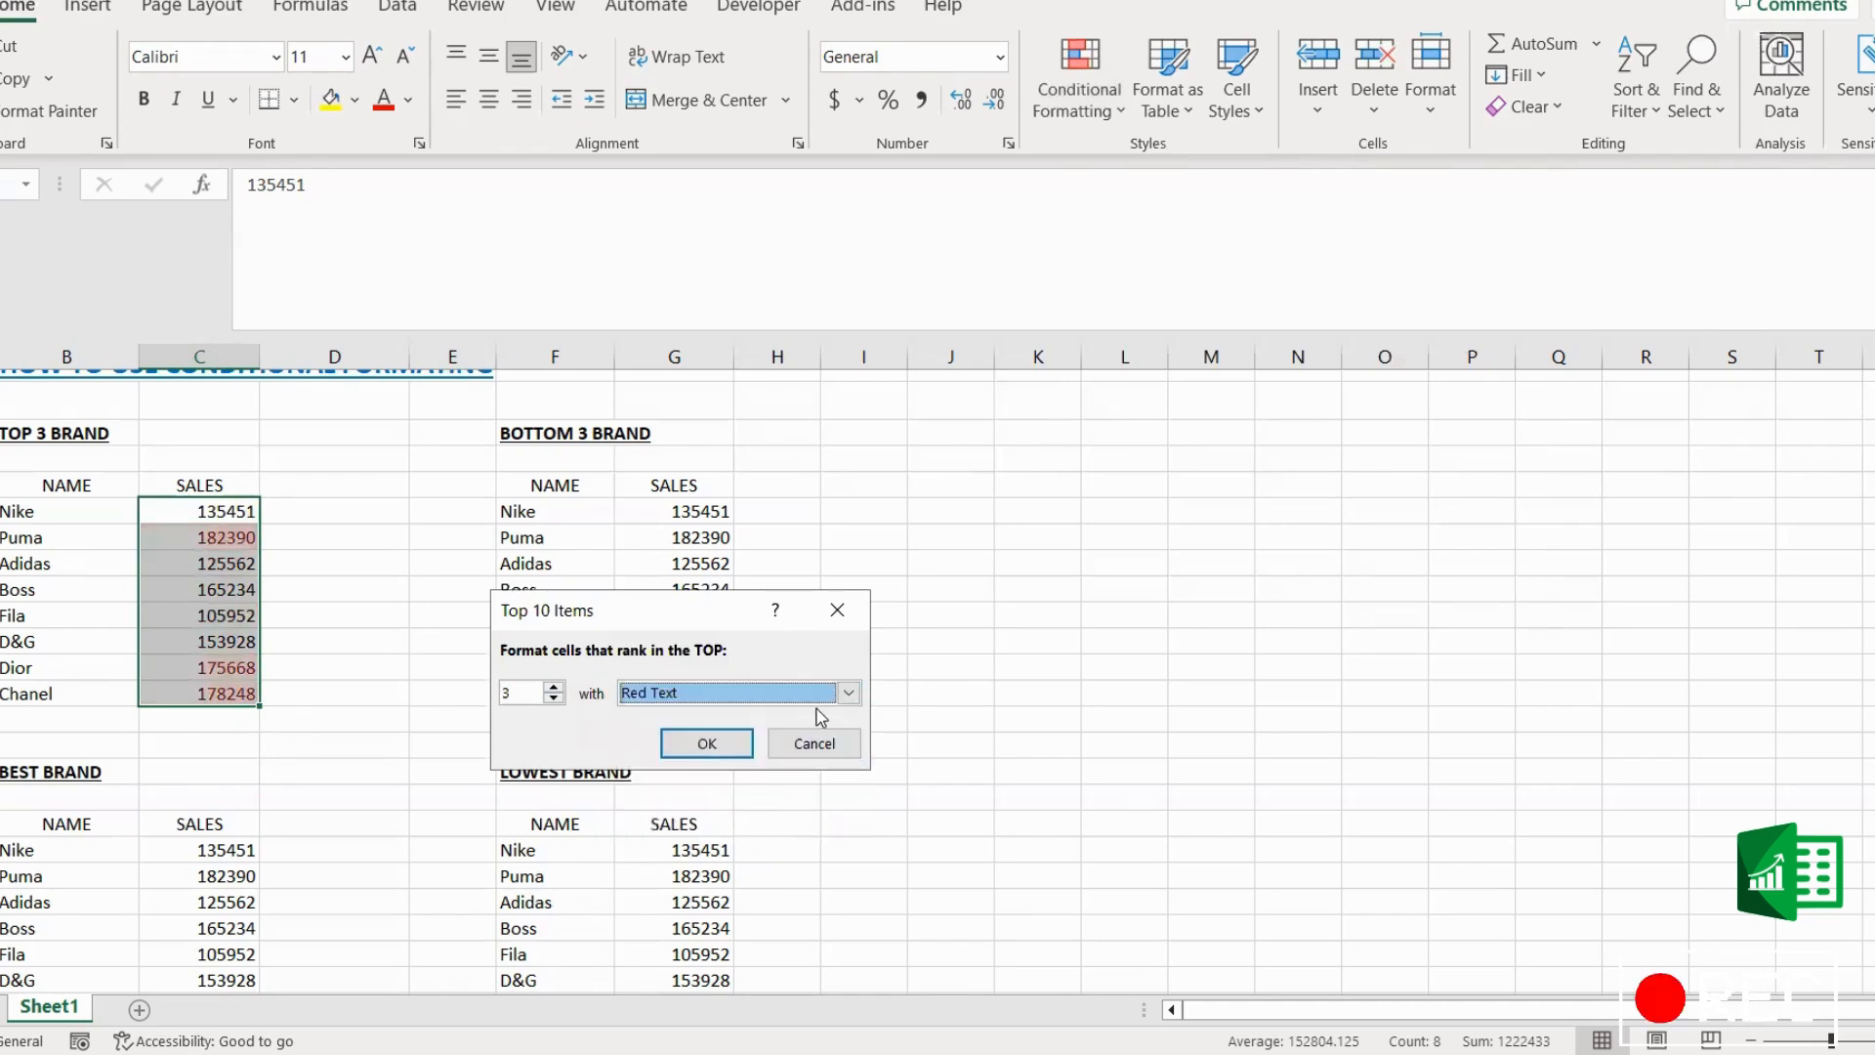
click(846, 693)
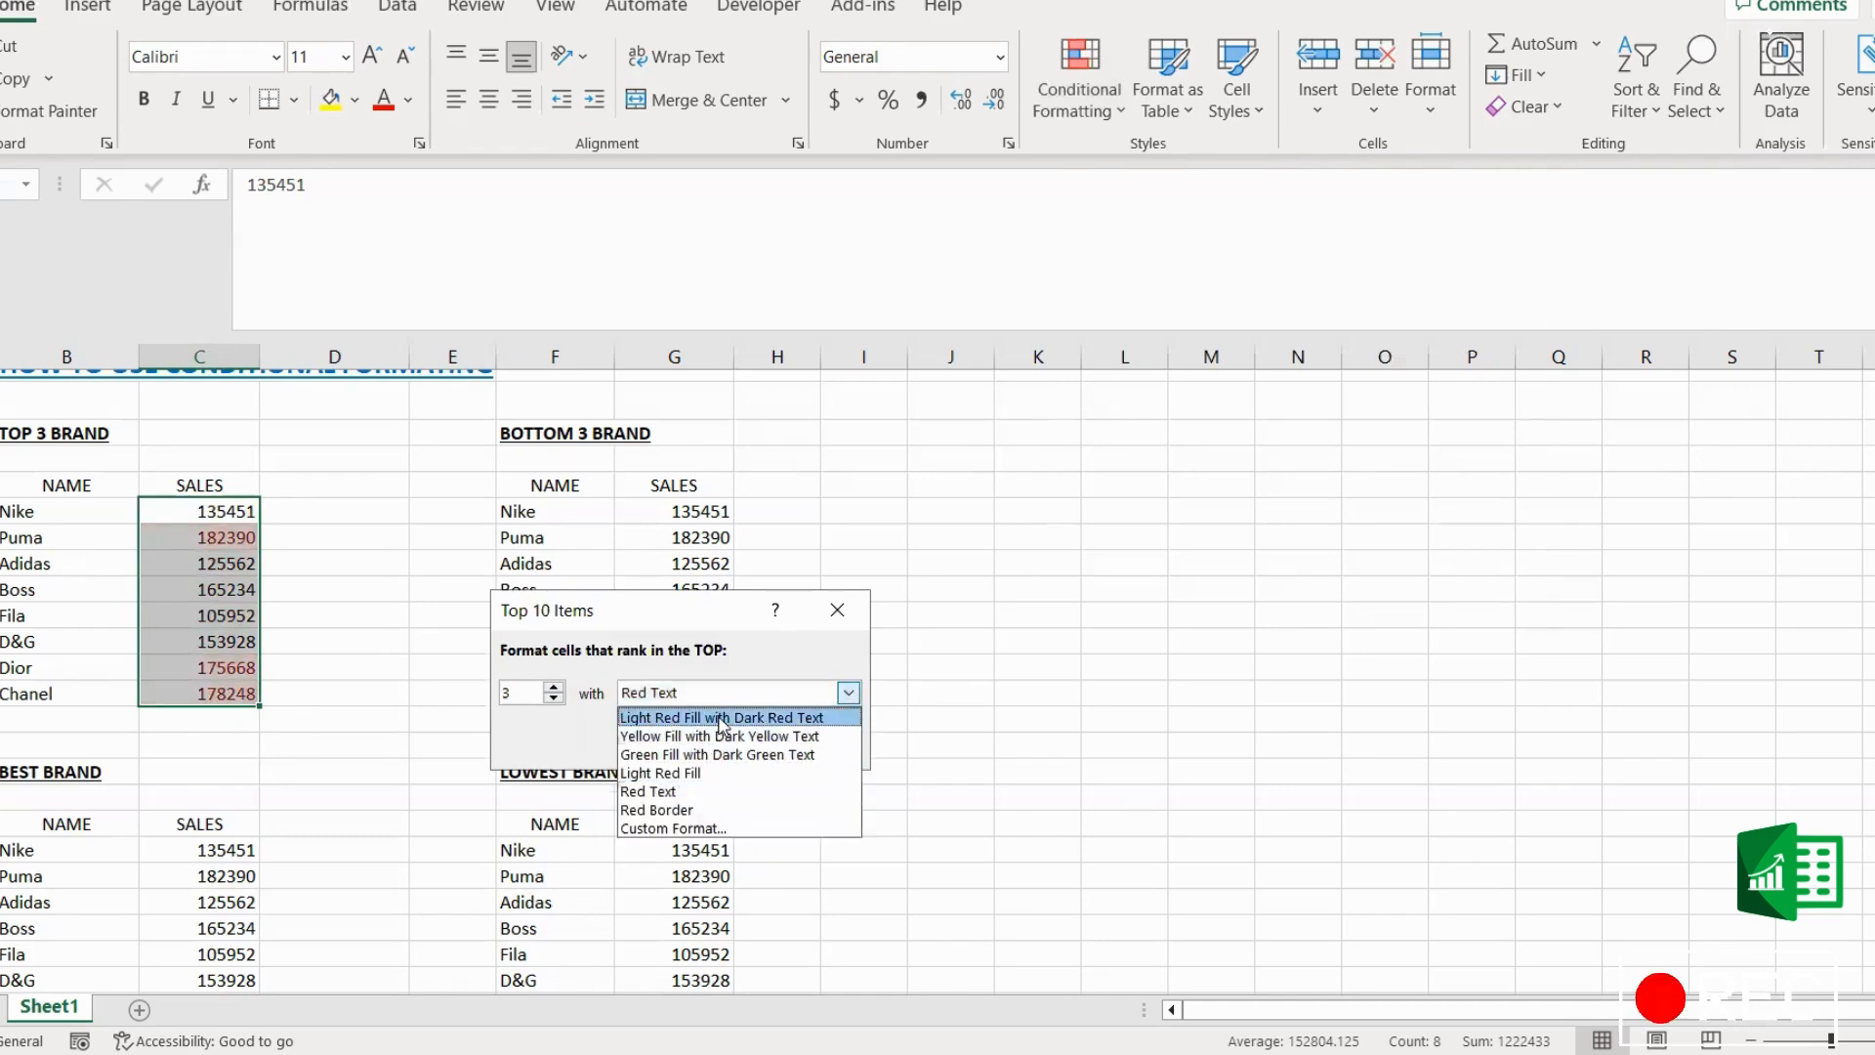
click(723, 719)
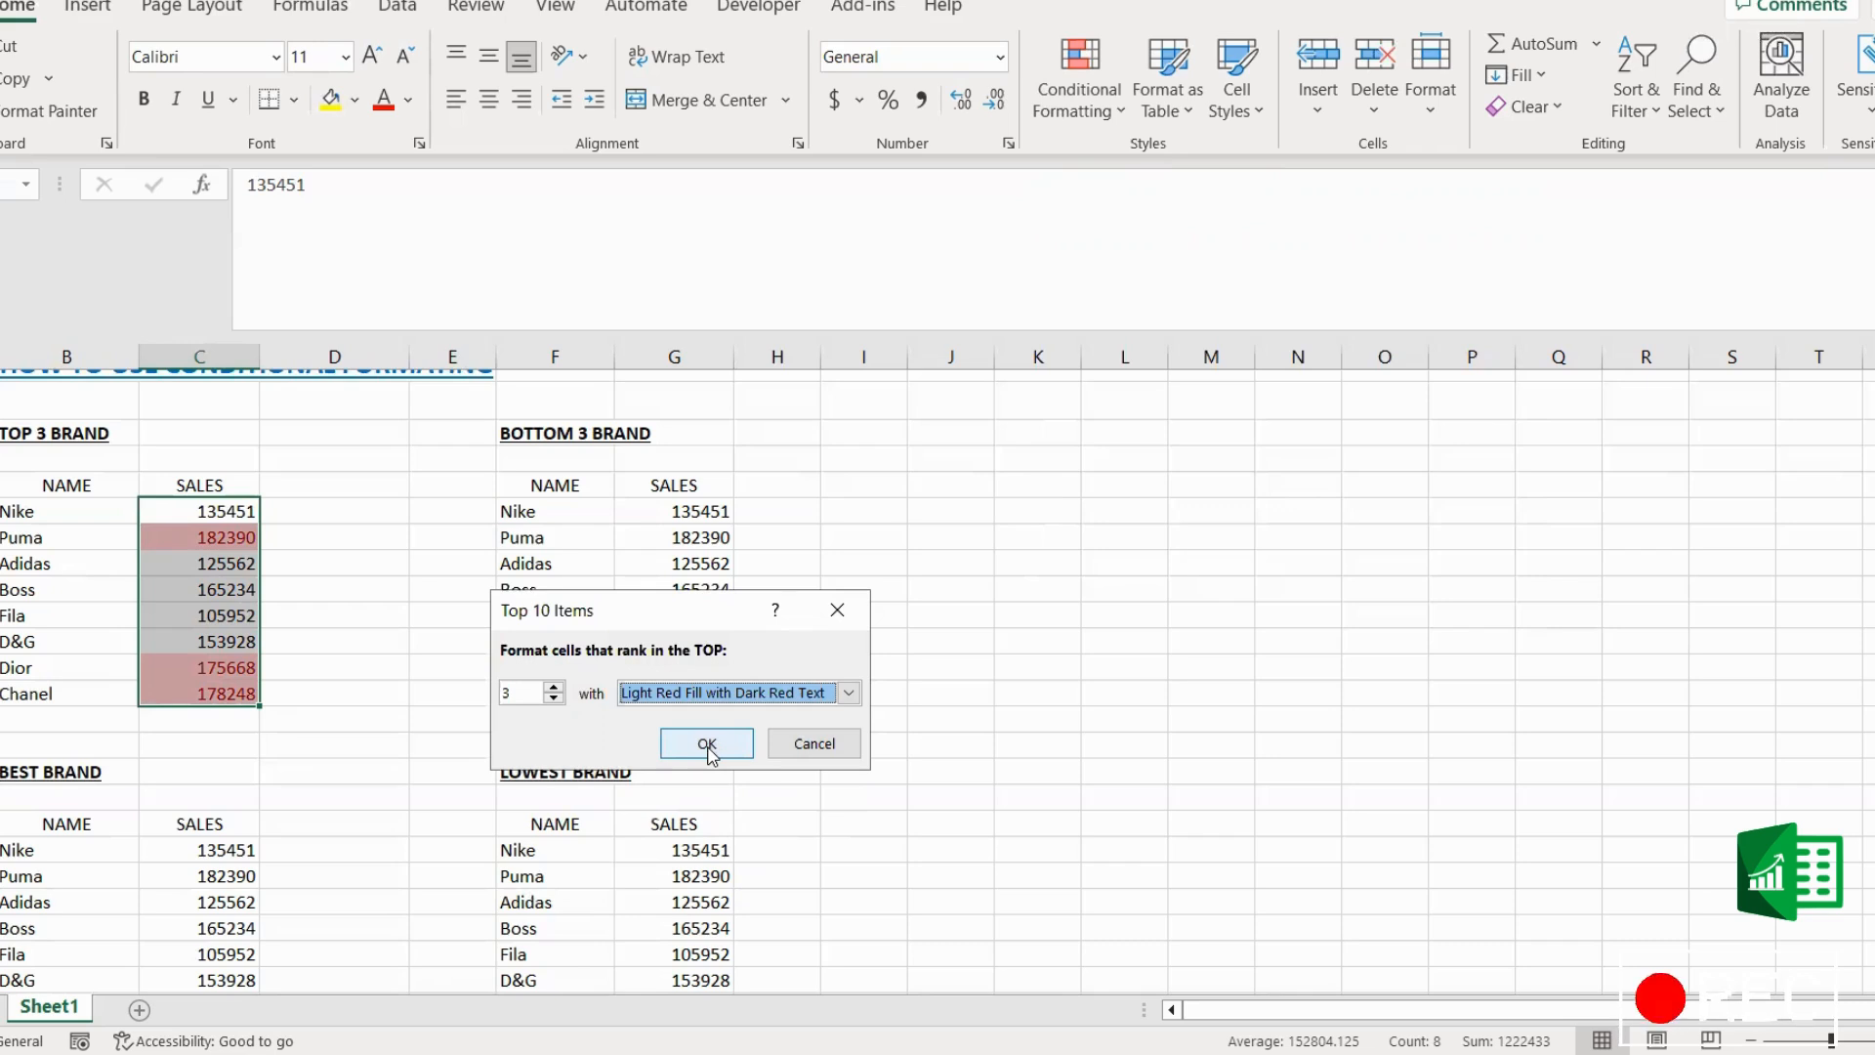
click(709, 749)
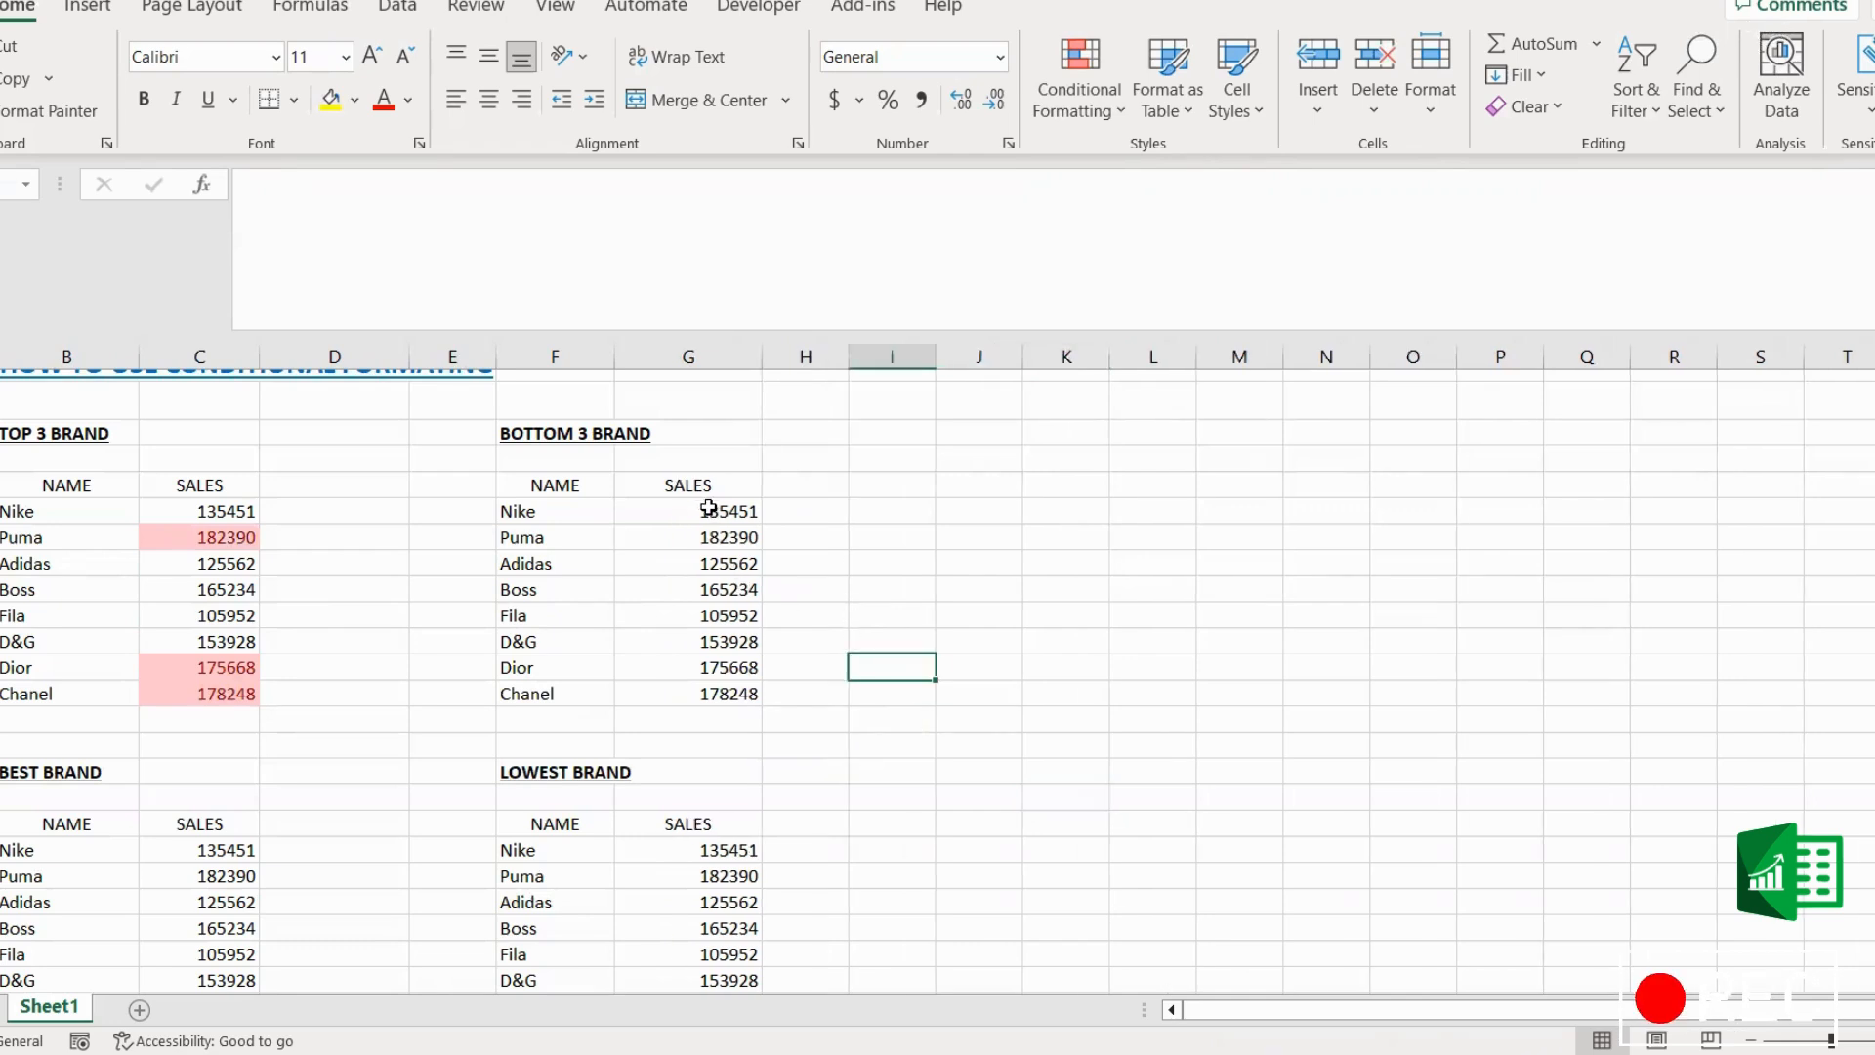
Step: Start a Bottom 10 Items rule on the BOTTOM 3 BRAND sales values and set it to rank the bottom 3
drag(709, 508, 707, 692)
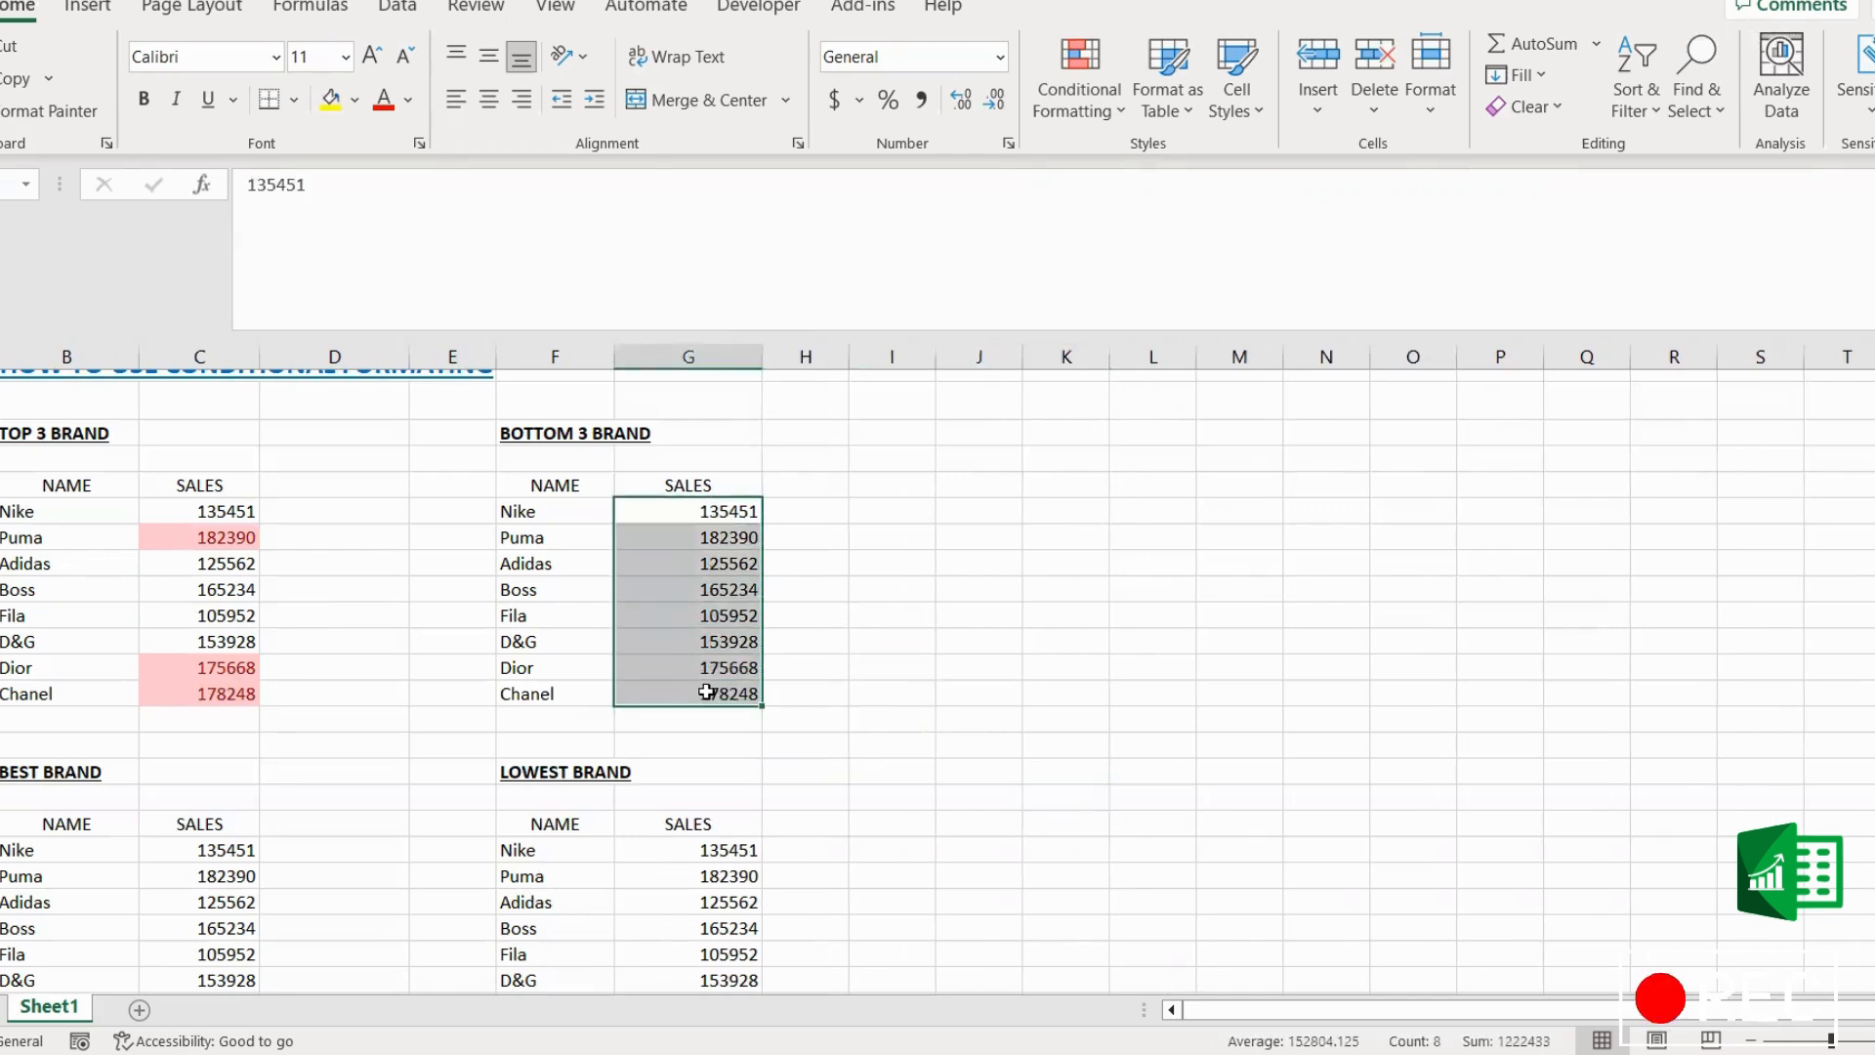
click(1082, 97)
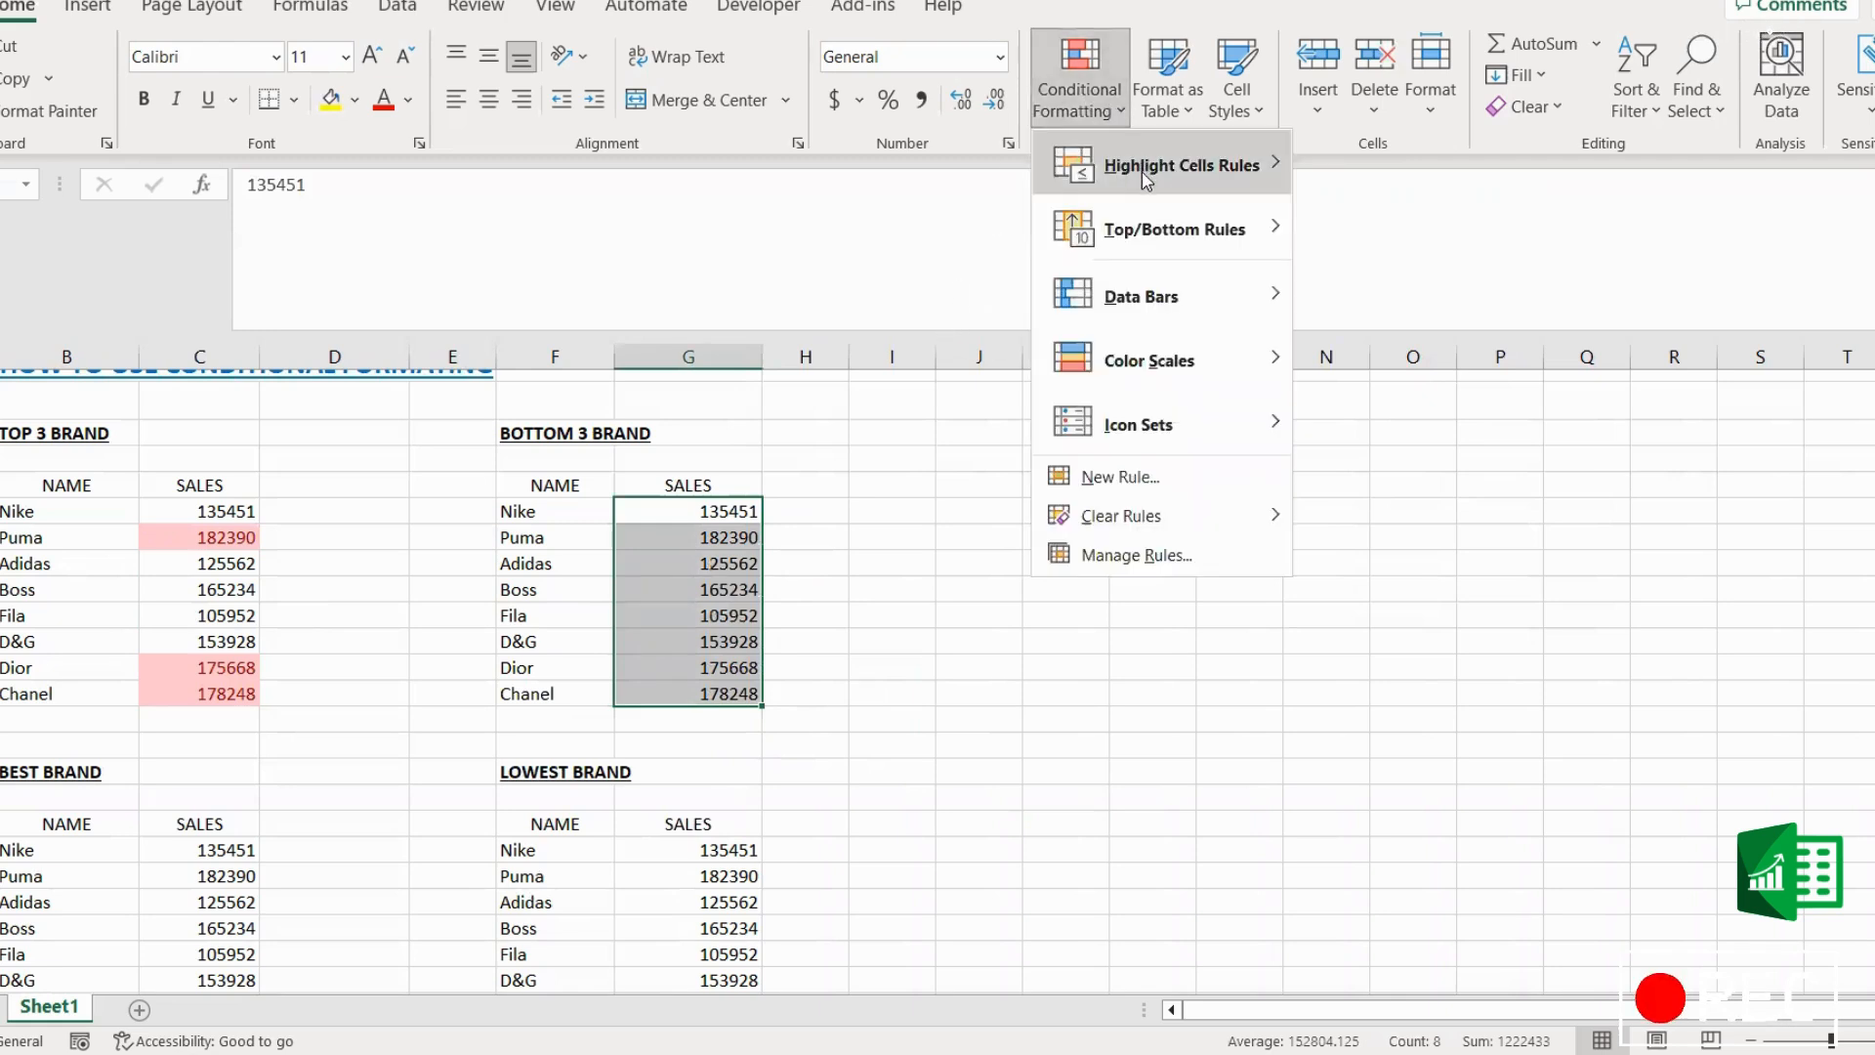
mouse_move(1170, 244)
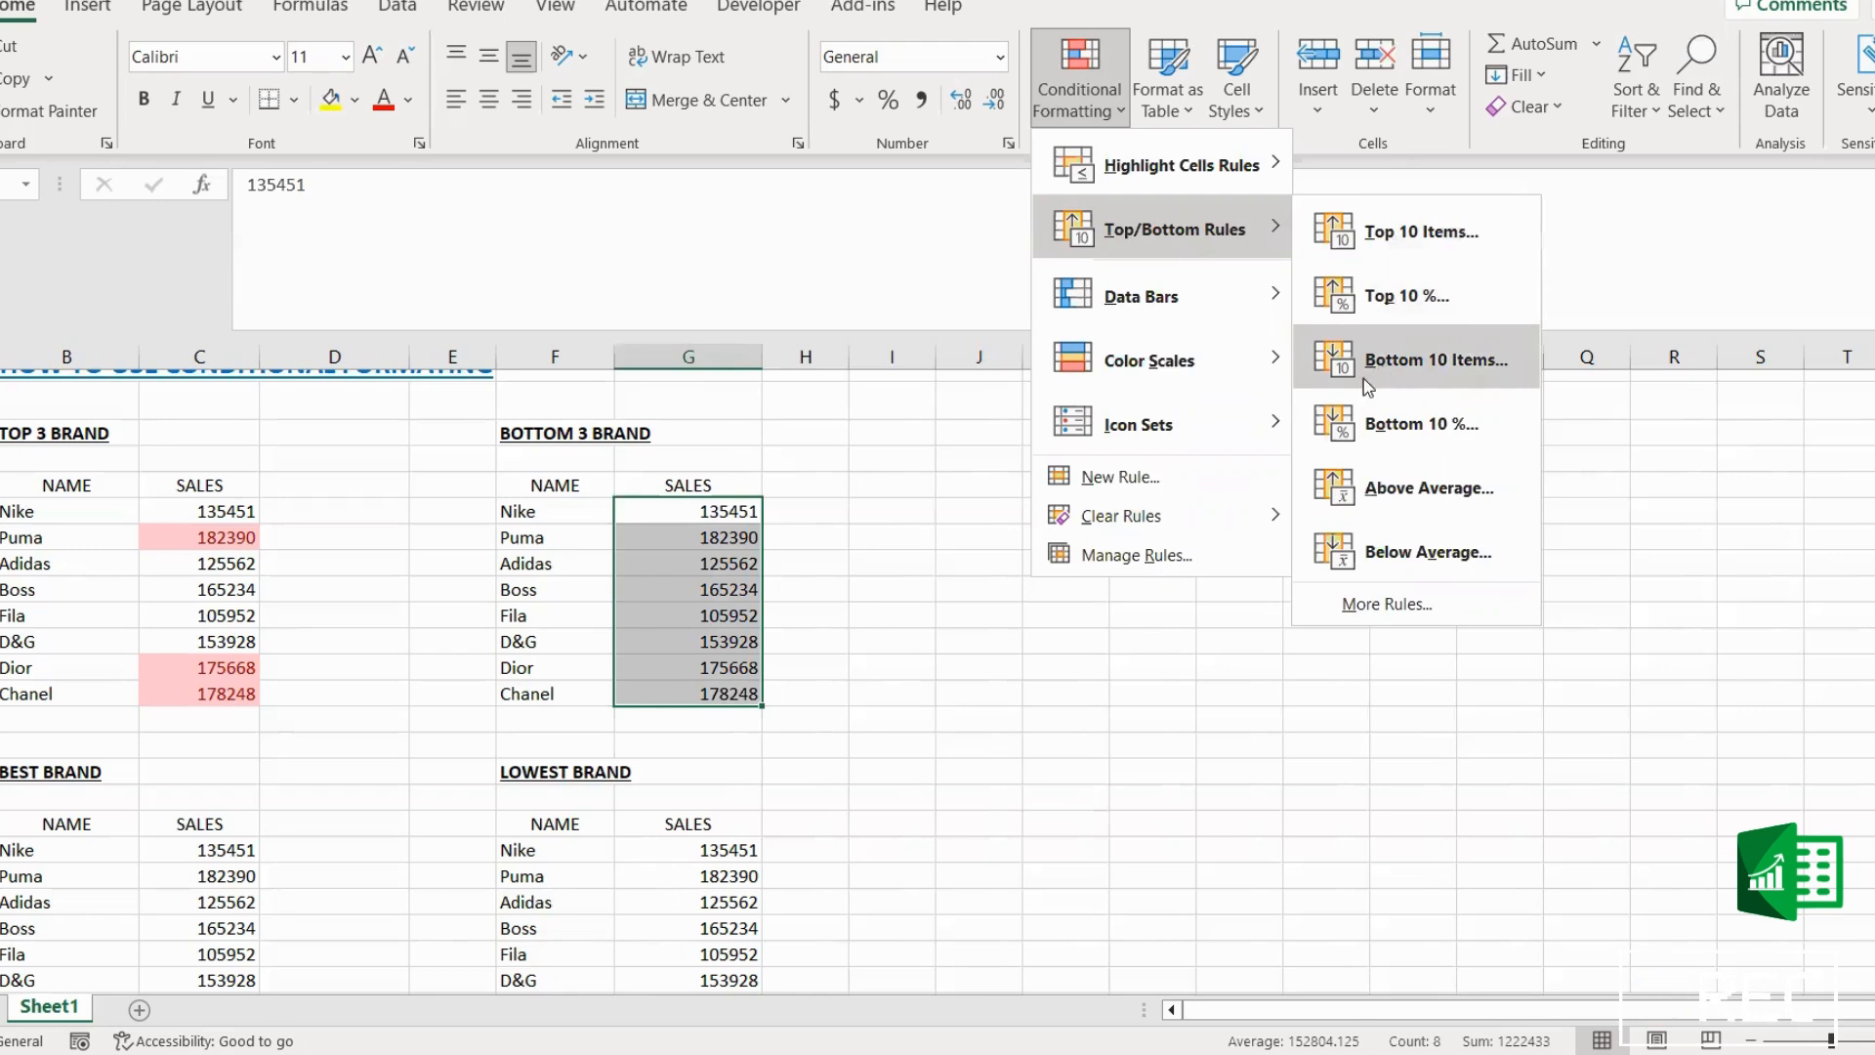
click(1330, 377)
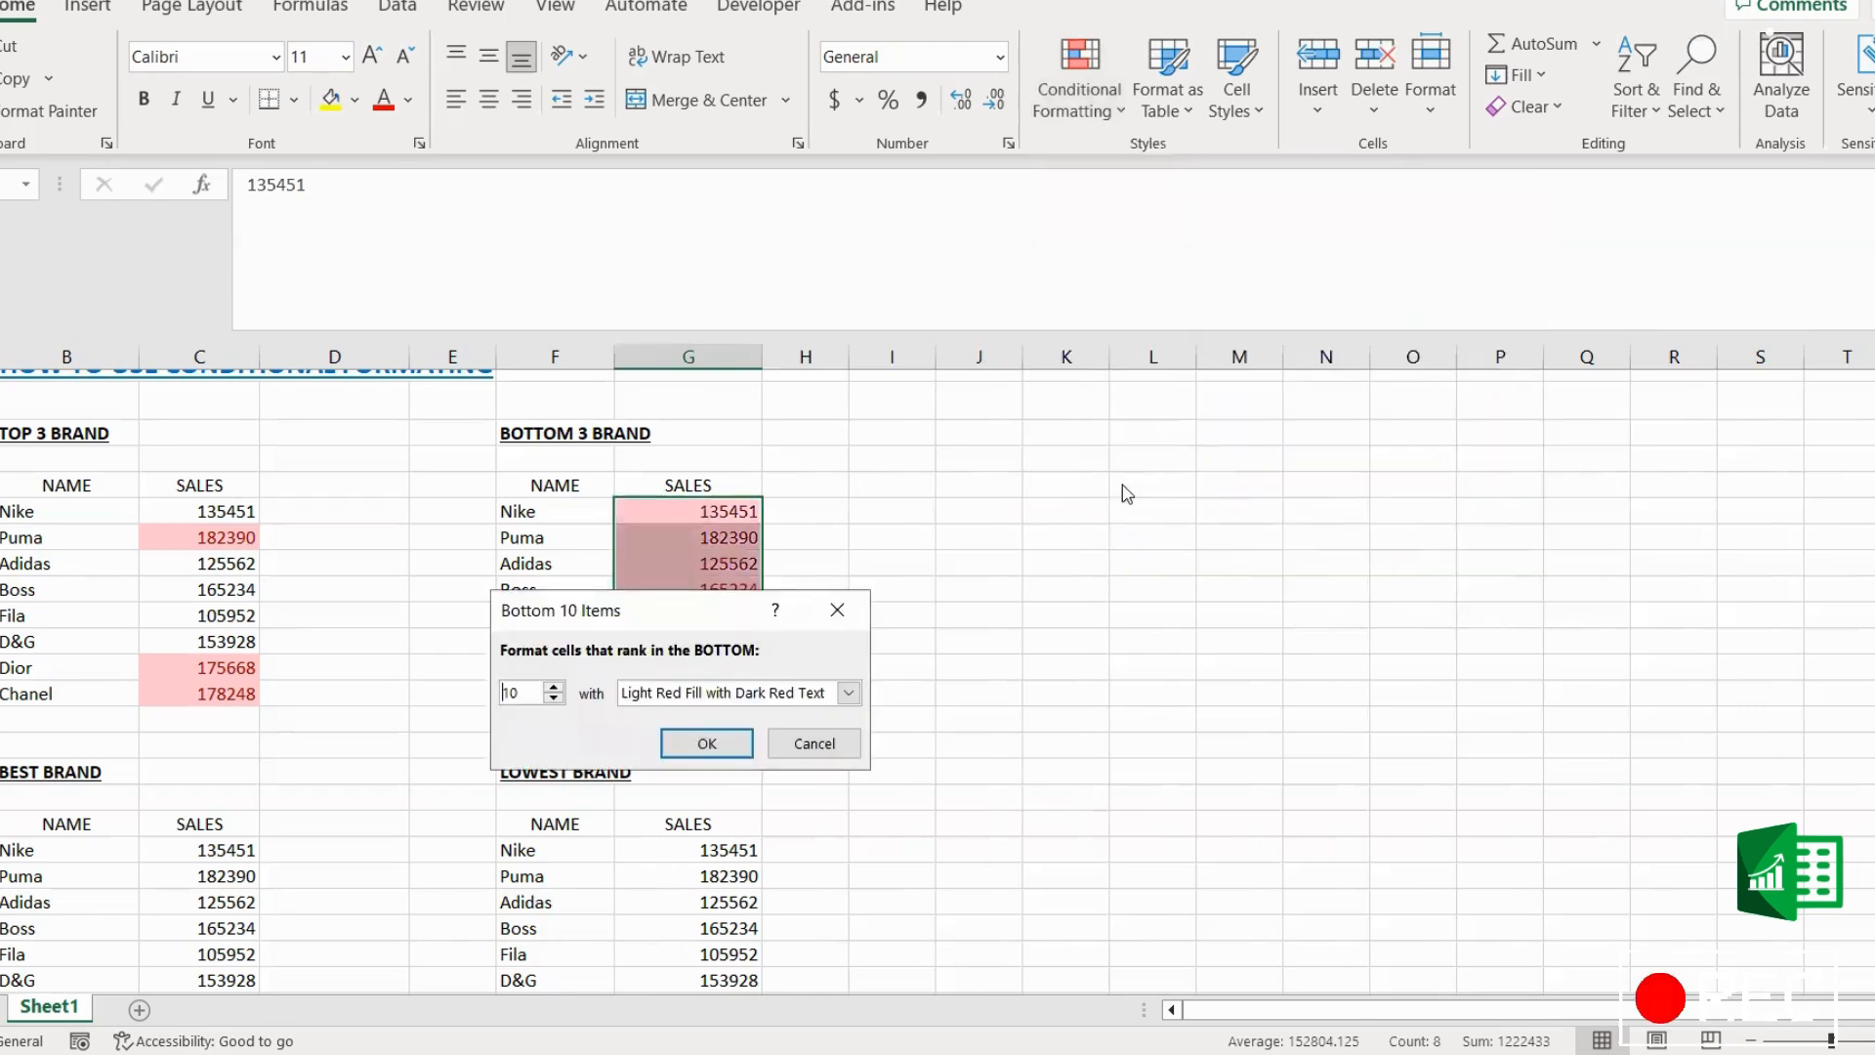
double_click(525, 696)
text(3)
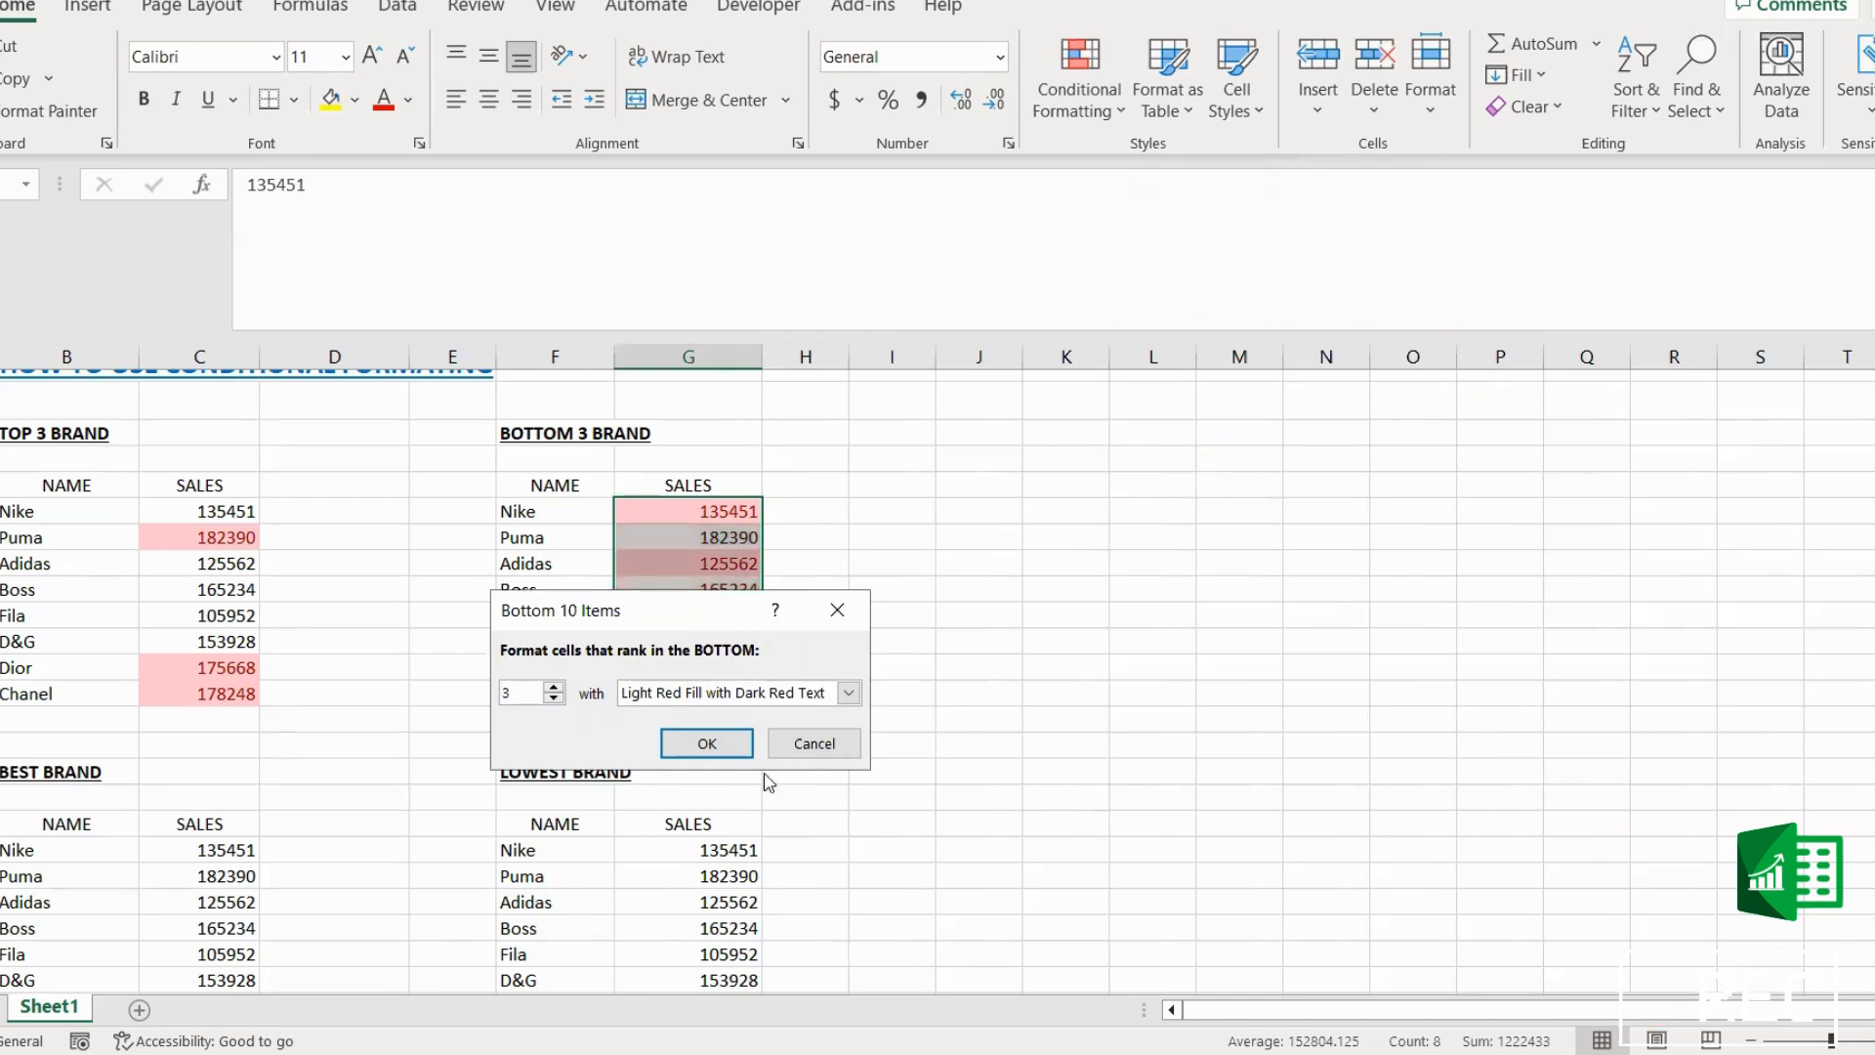
Step: Apply the bottom 3 rule with Yellow Fill with Dark Yellow Text formatting
click(850, 695)
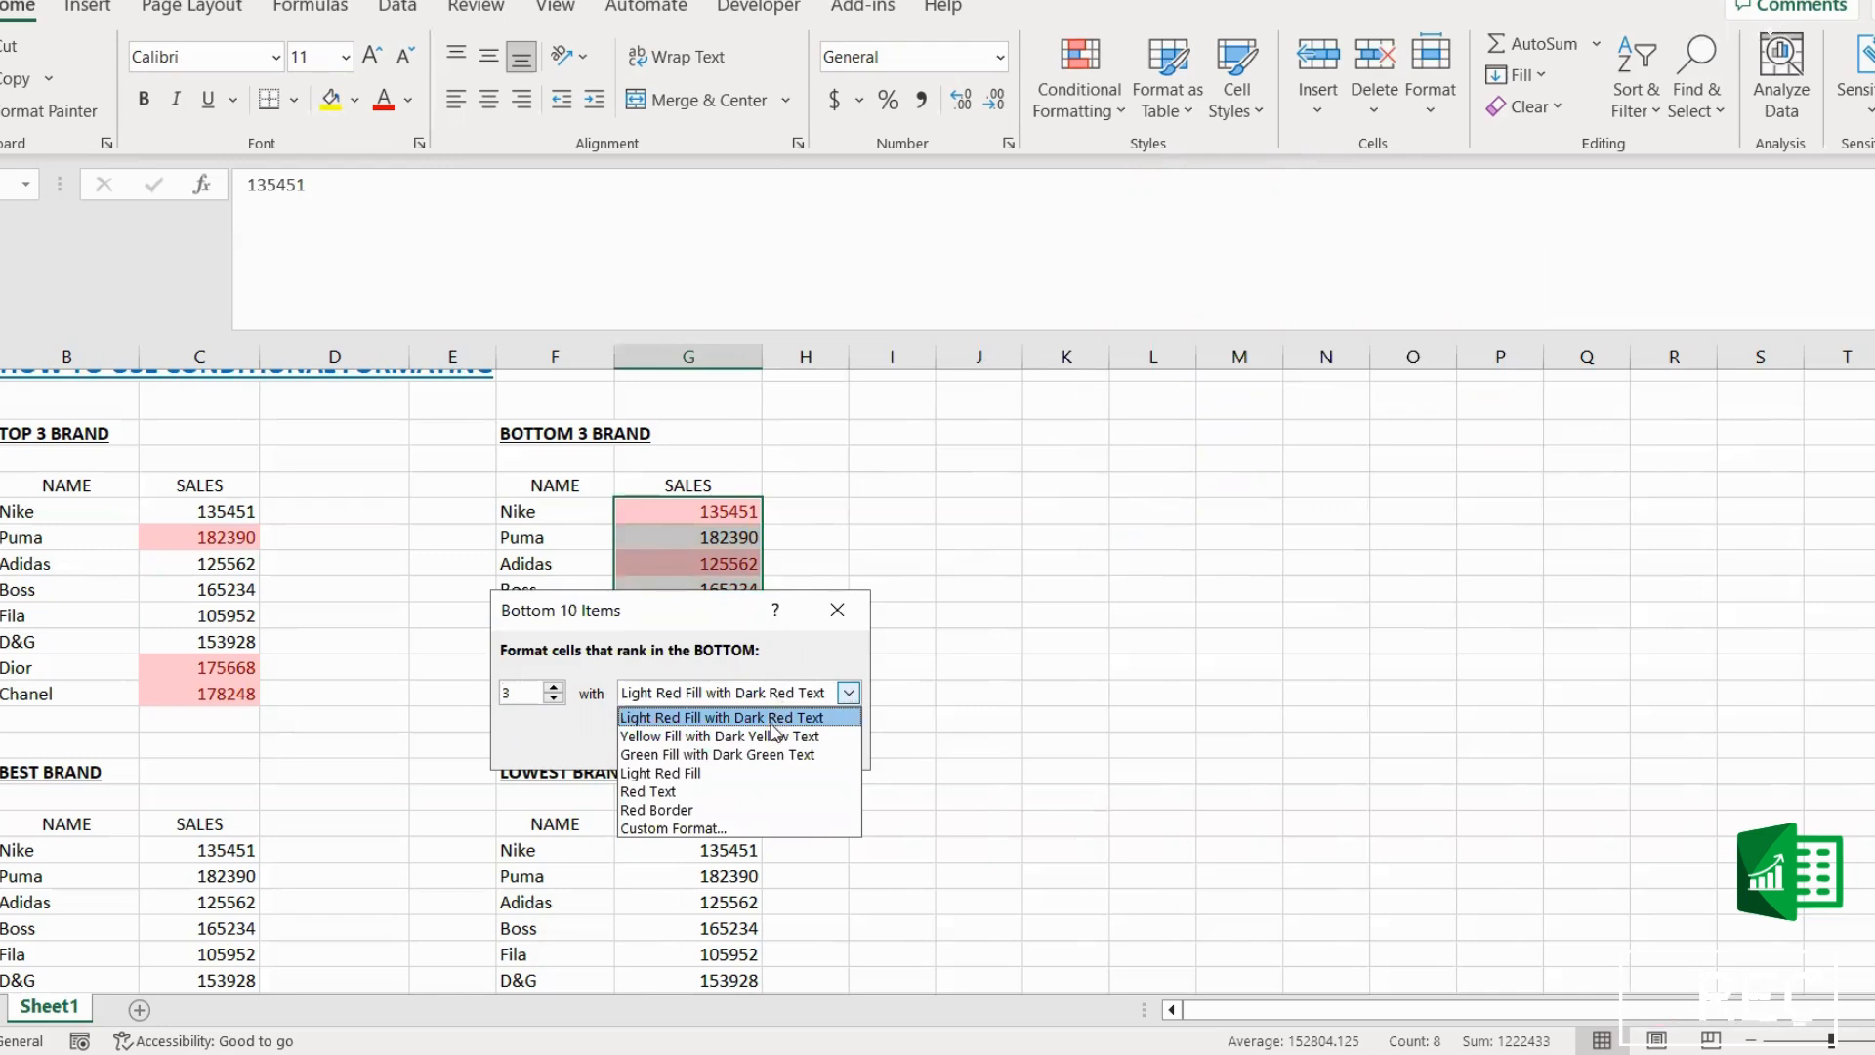
click(716, 776)
click(849, 693)
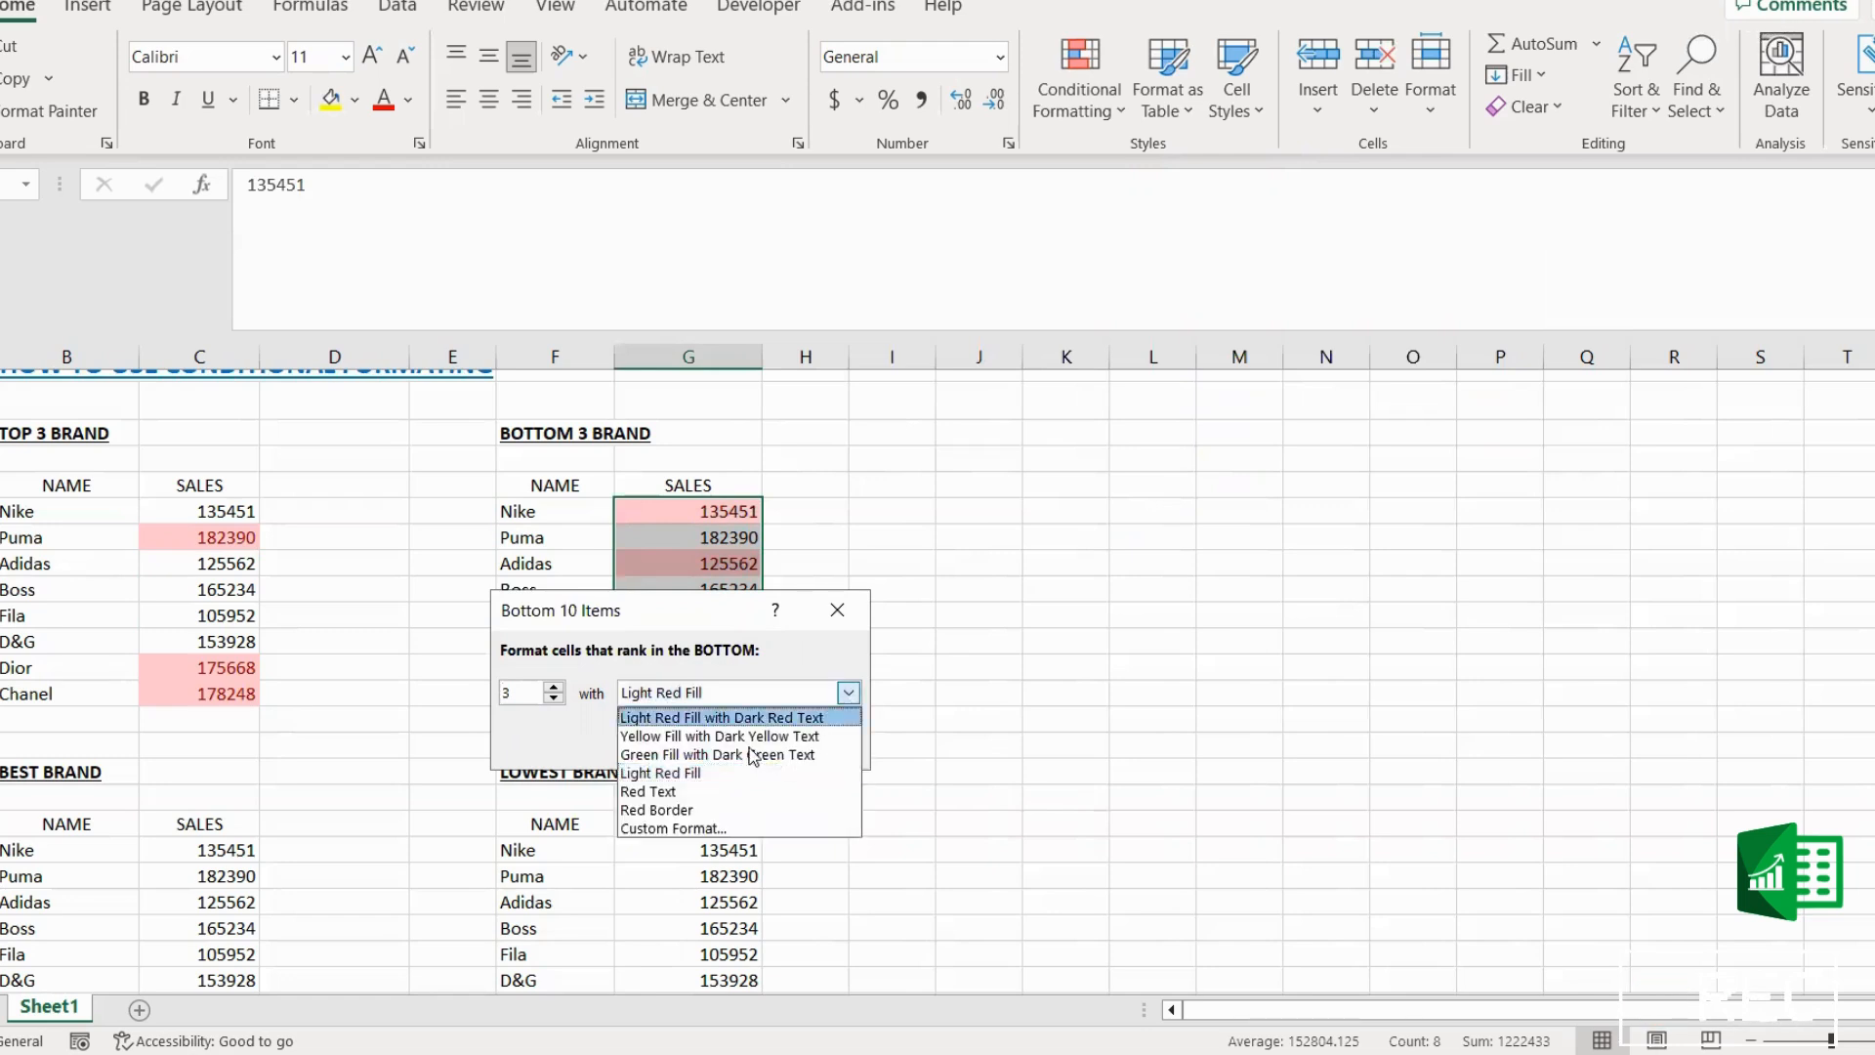
click(680, 739)
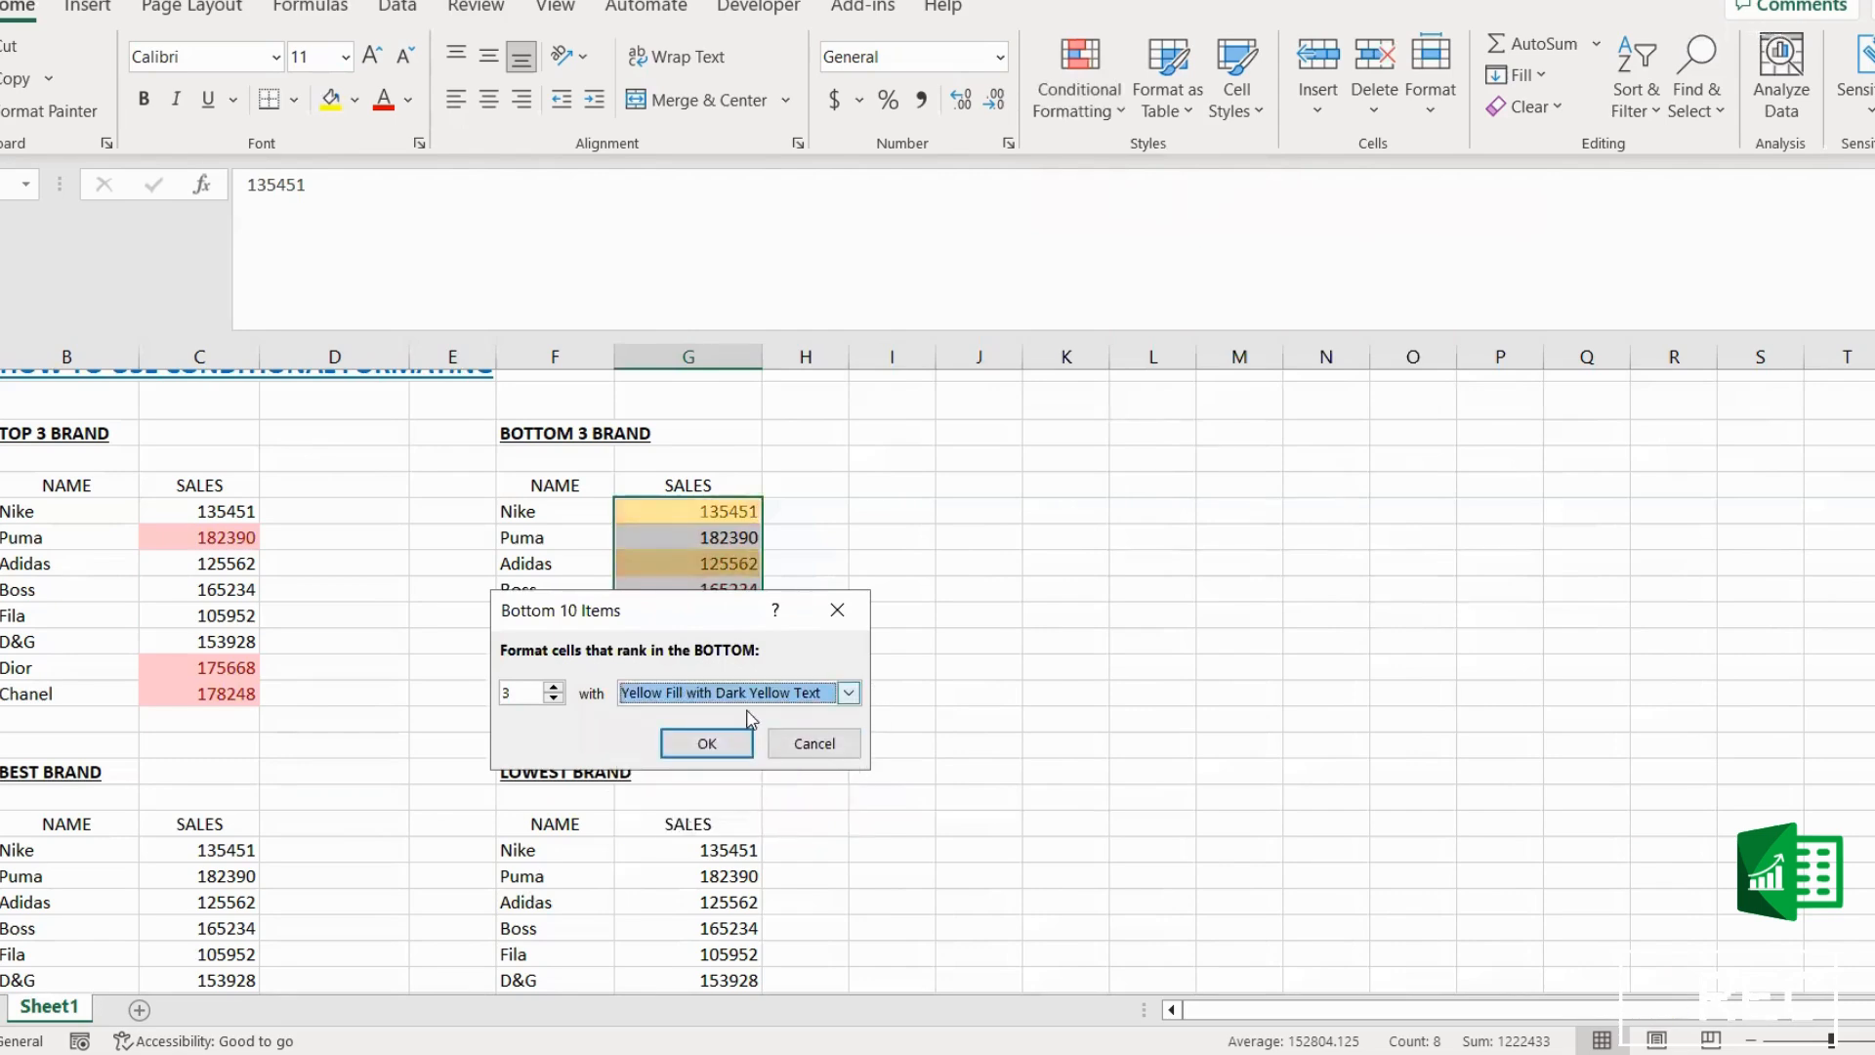
click(707, 743)
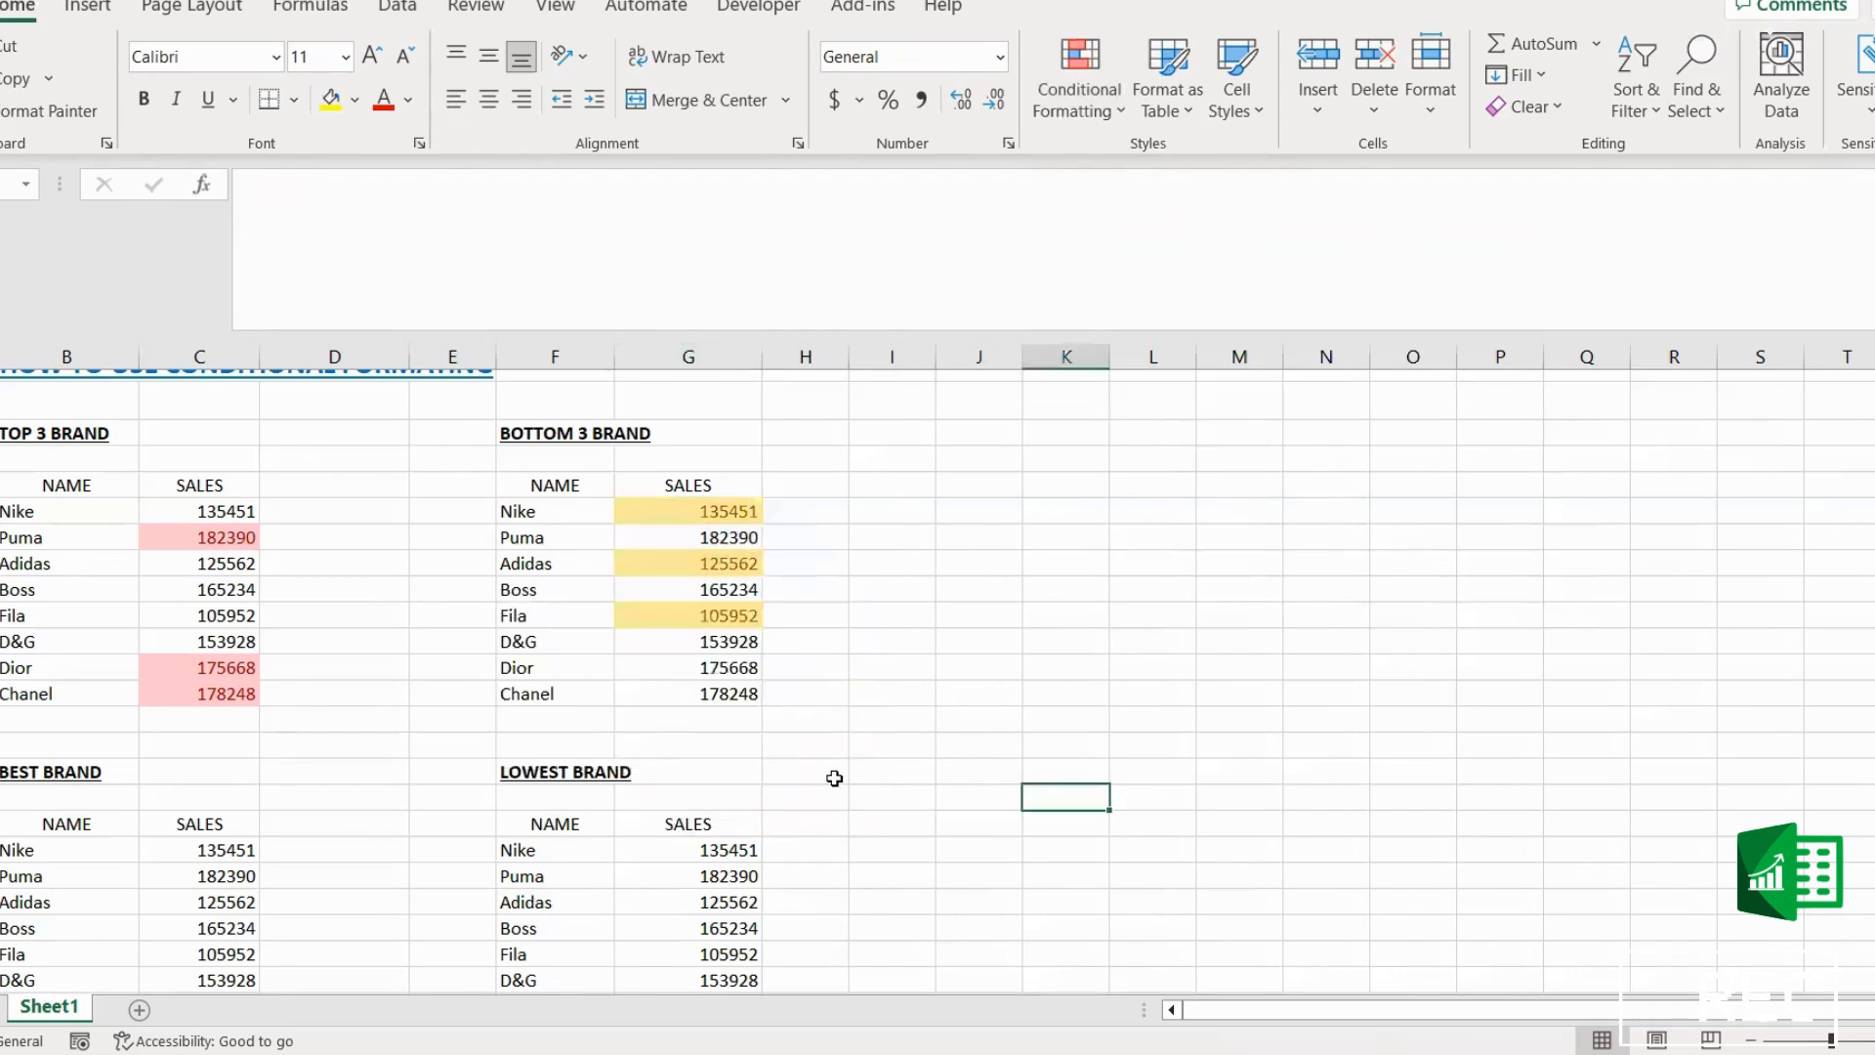
Step: Start a Top 10 Items rule on the BEST BRAND sales values and set it to rank only the top 1
scroll(864, 804, down, 2)
scroll(865, 804, up, 2)
scroll(923, 904, down, 2)
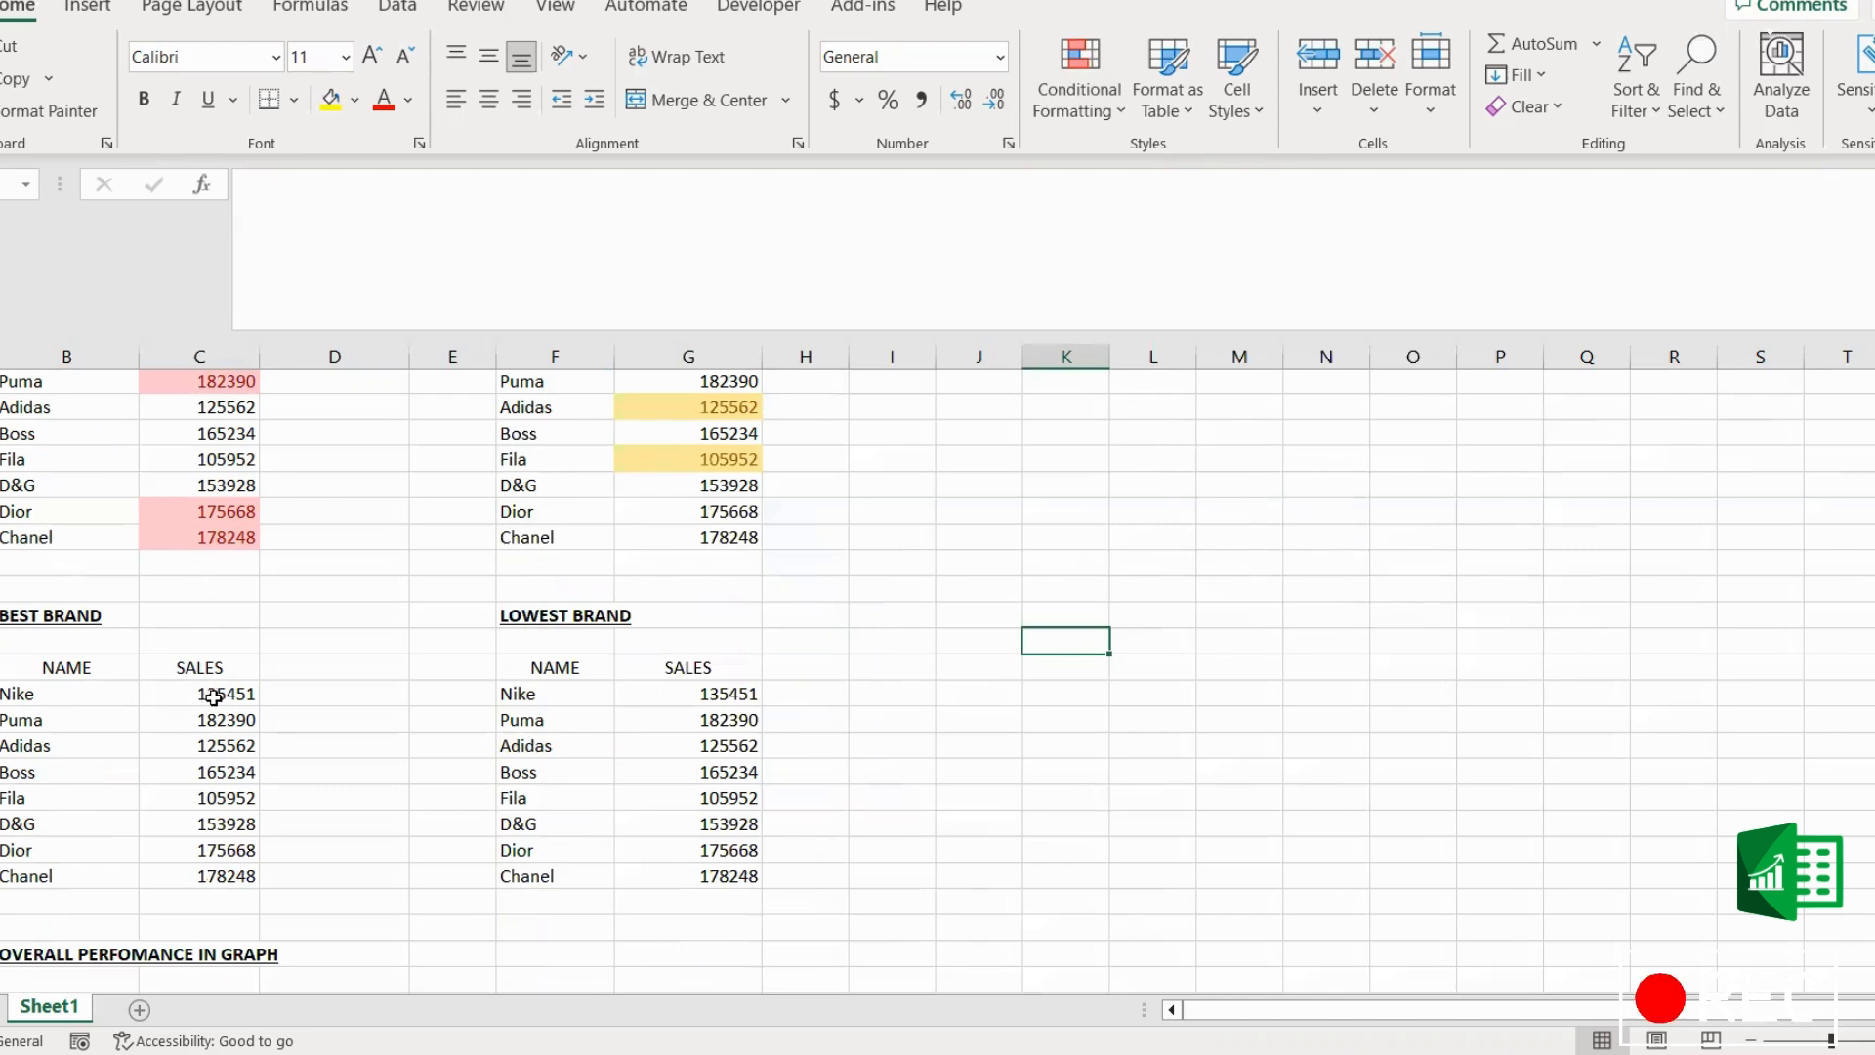
scroll(147, 745, down, 1)
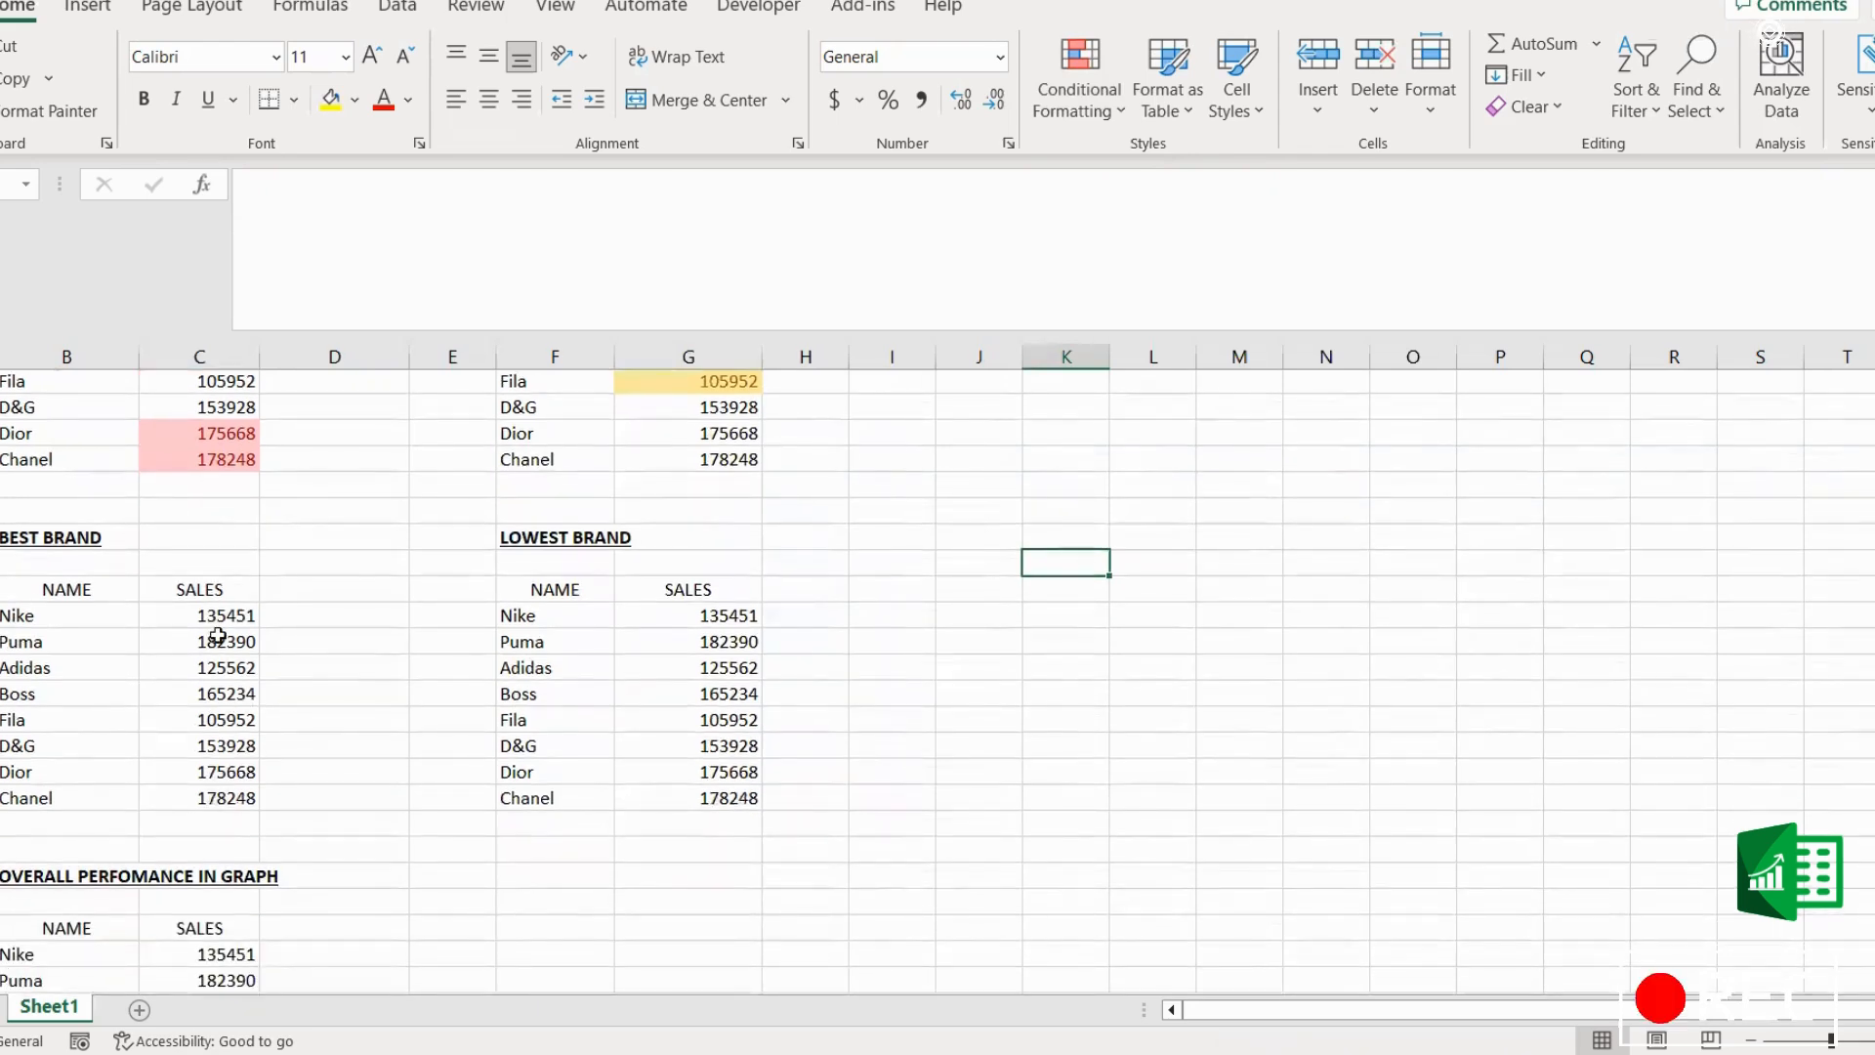
click(225, 610)
drag(225, 610, 209, 799)
click(323, 762)
drag(217, 617, 207, 795)
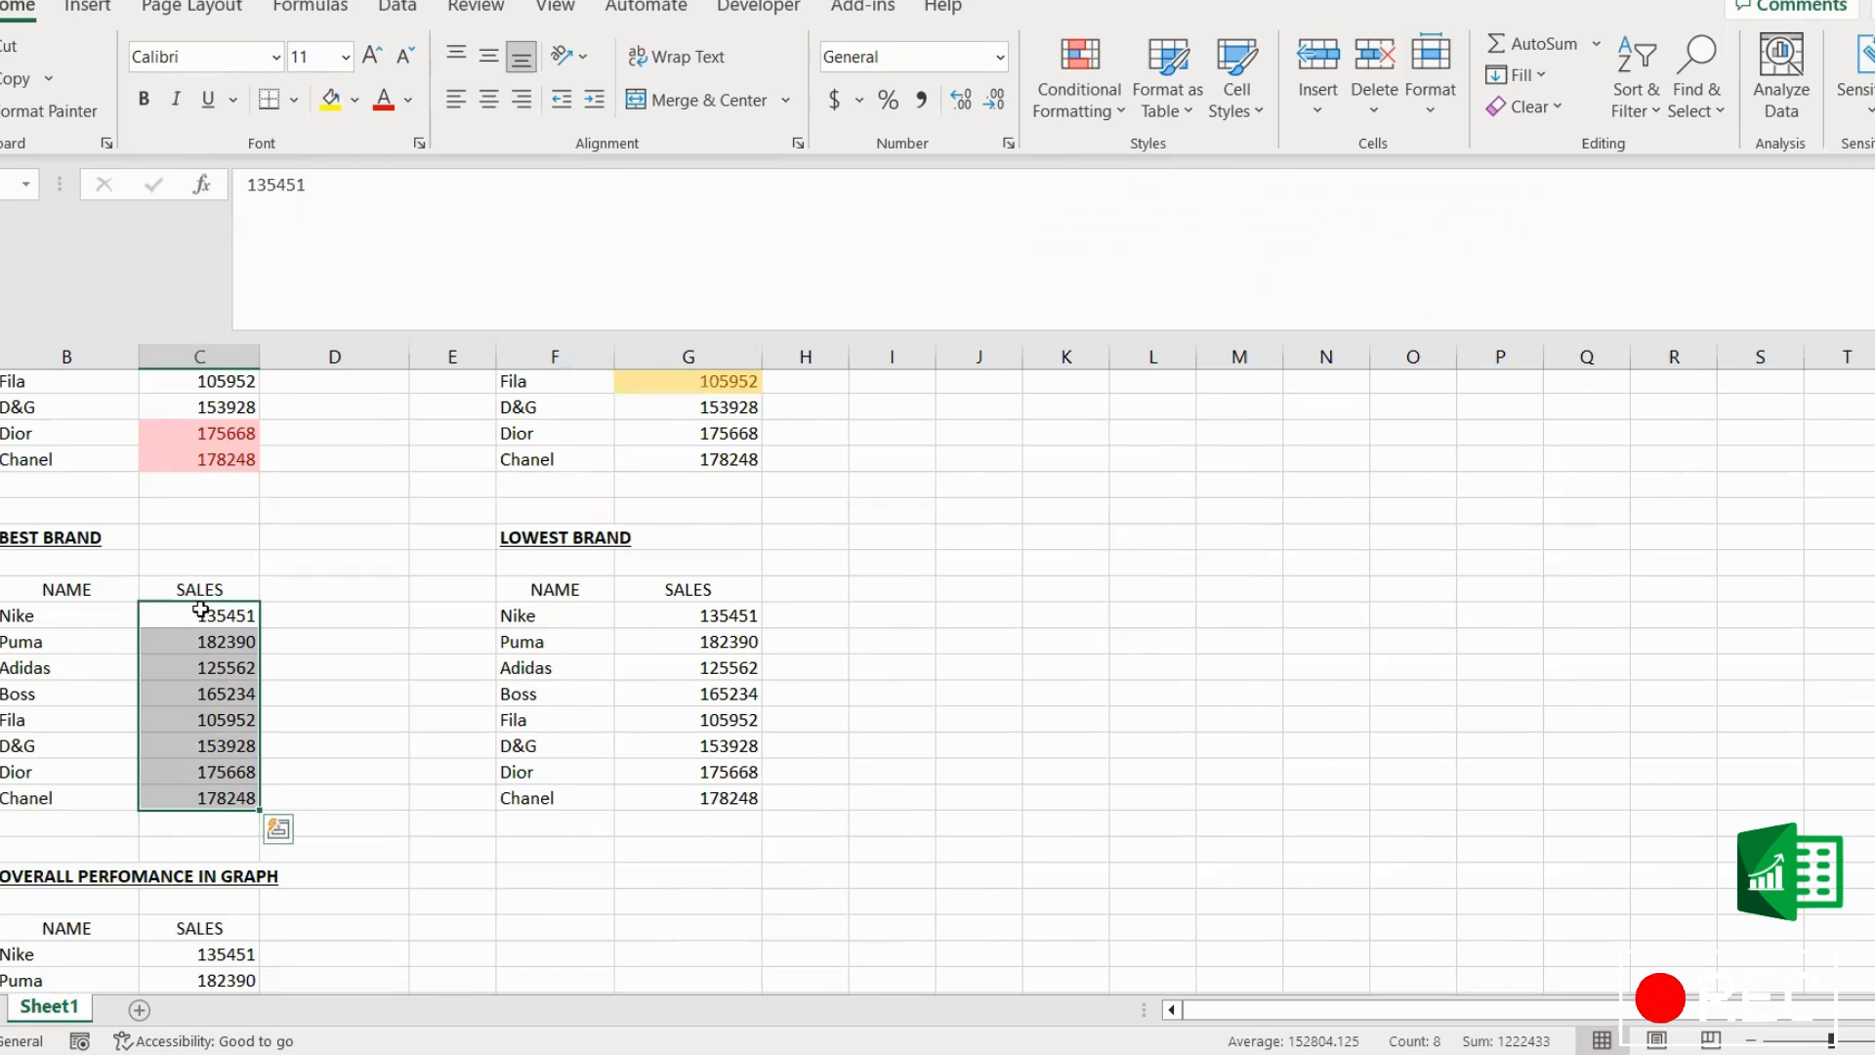
click(1080, 95)
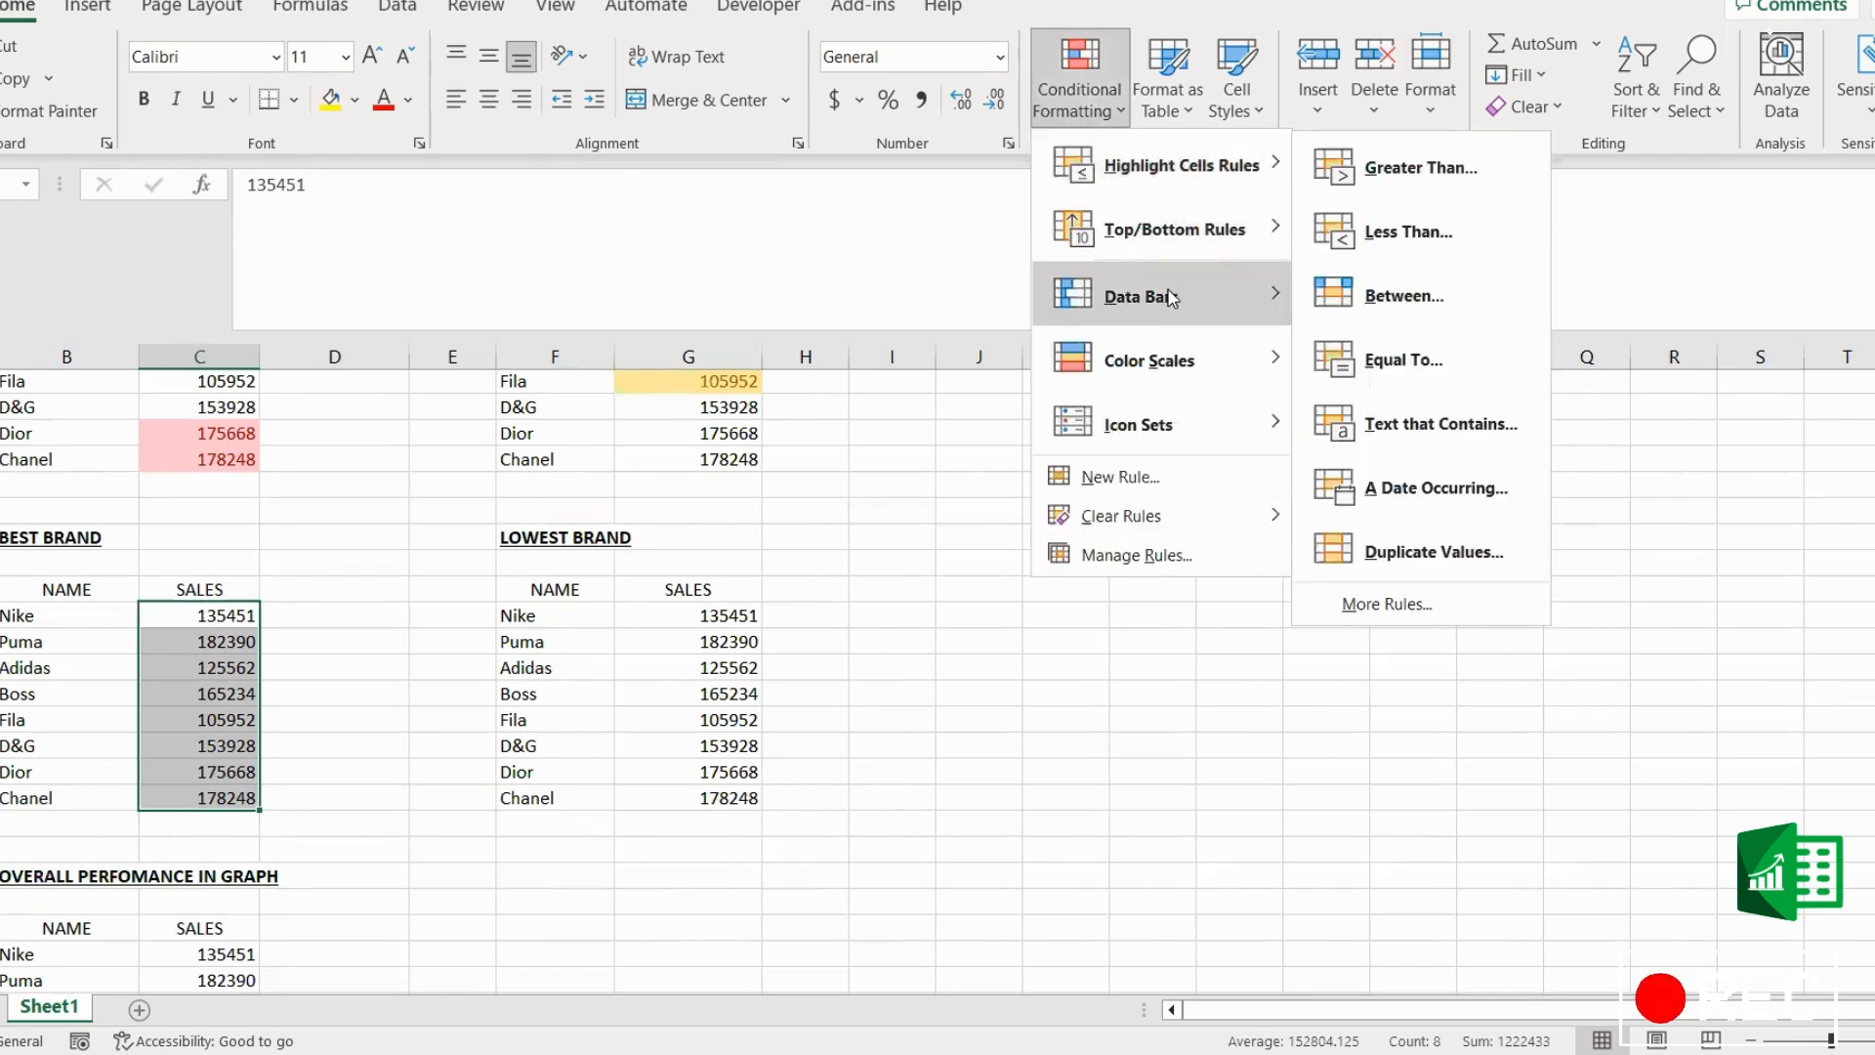
mouse_move(1172, 228)
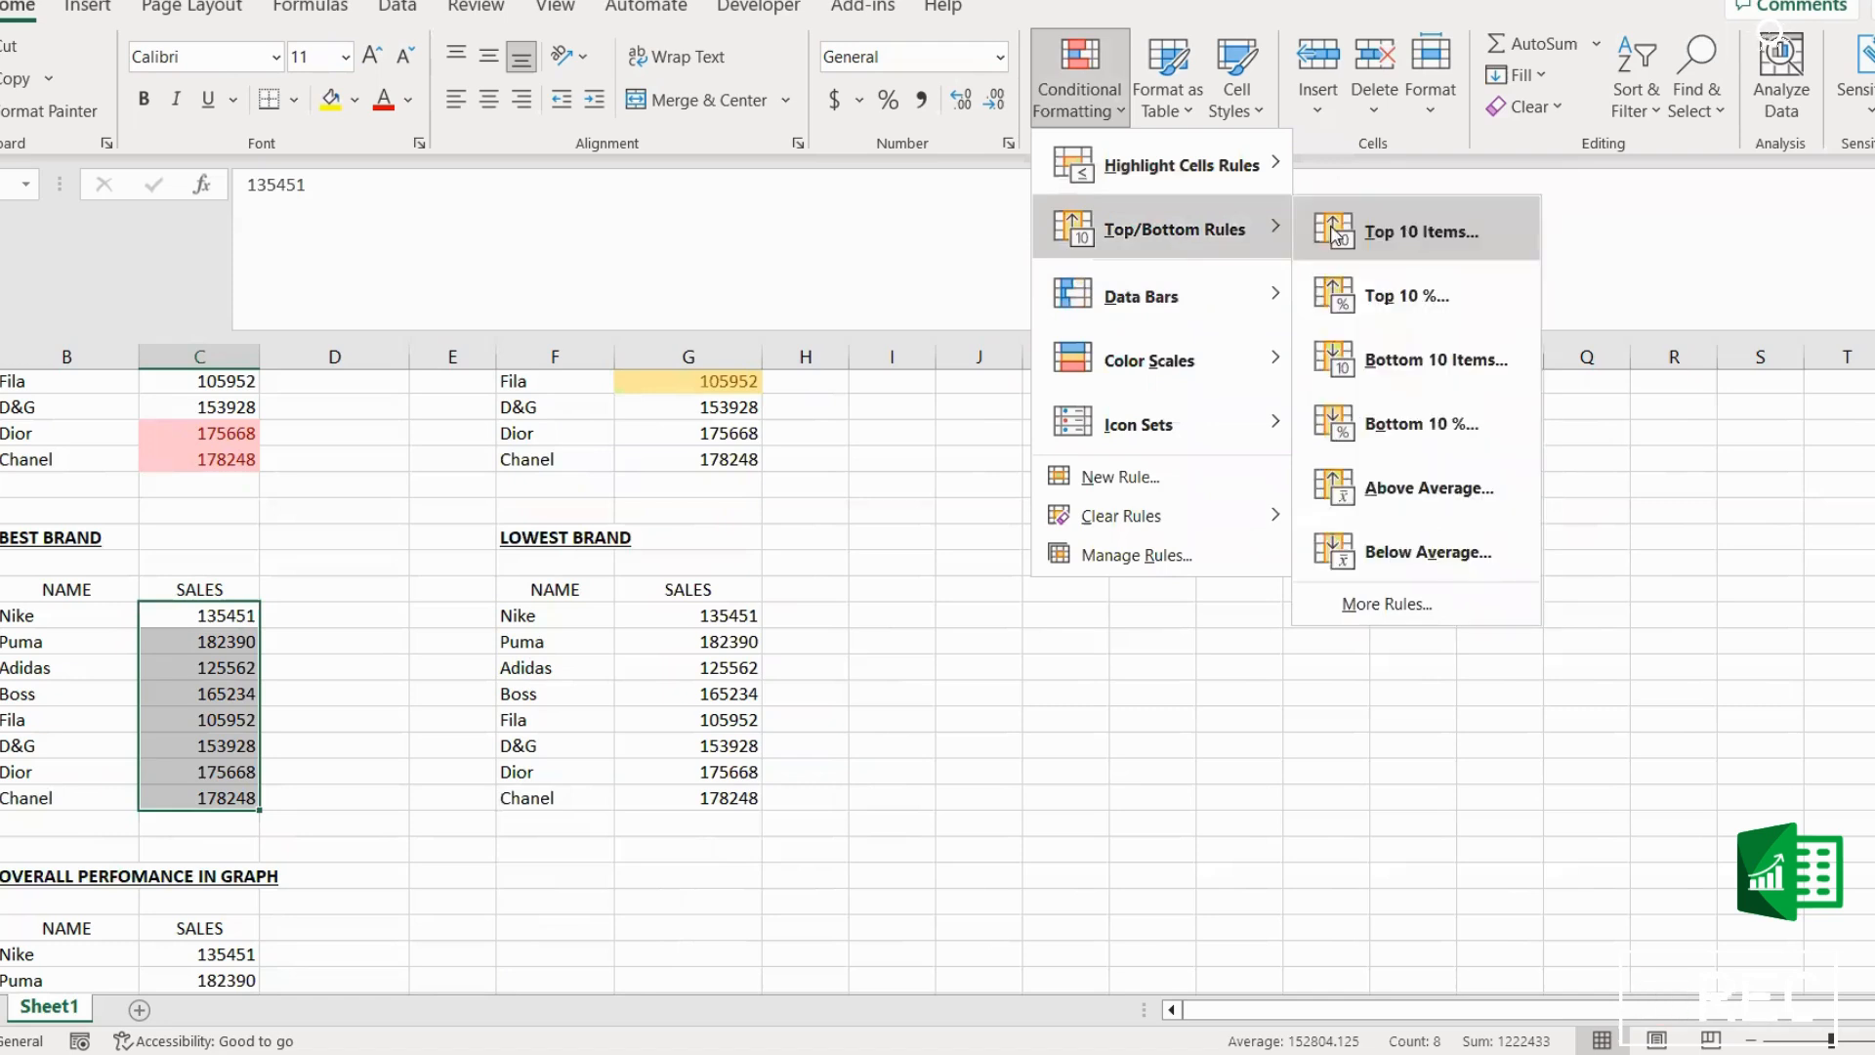
click(1454, 235)
drag(533, 693, 489, 694)
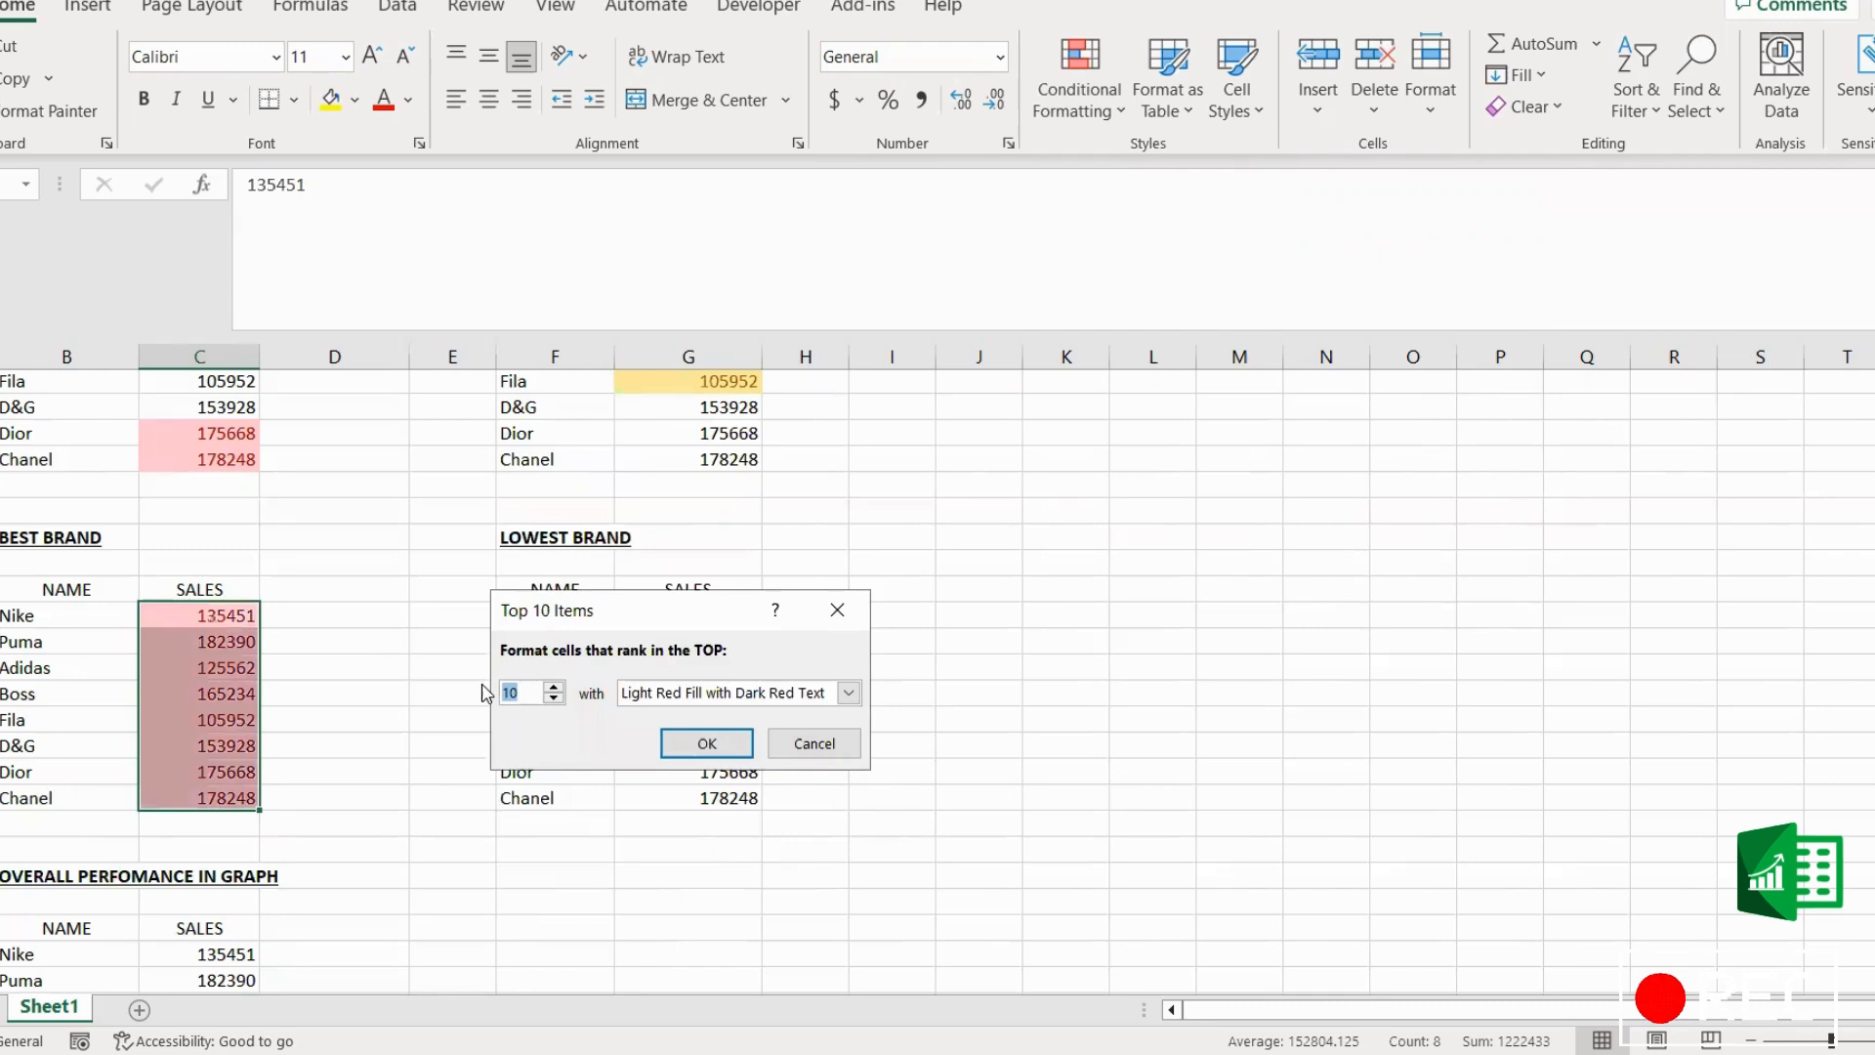
text(1)
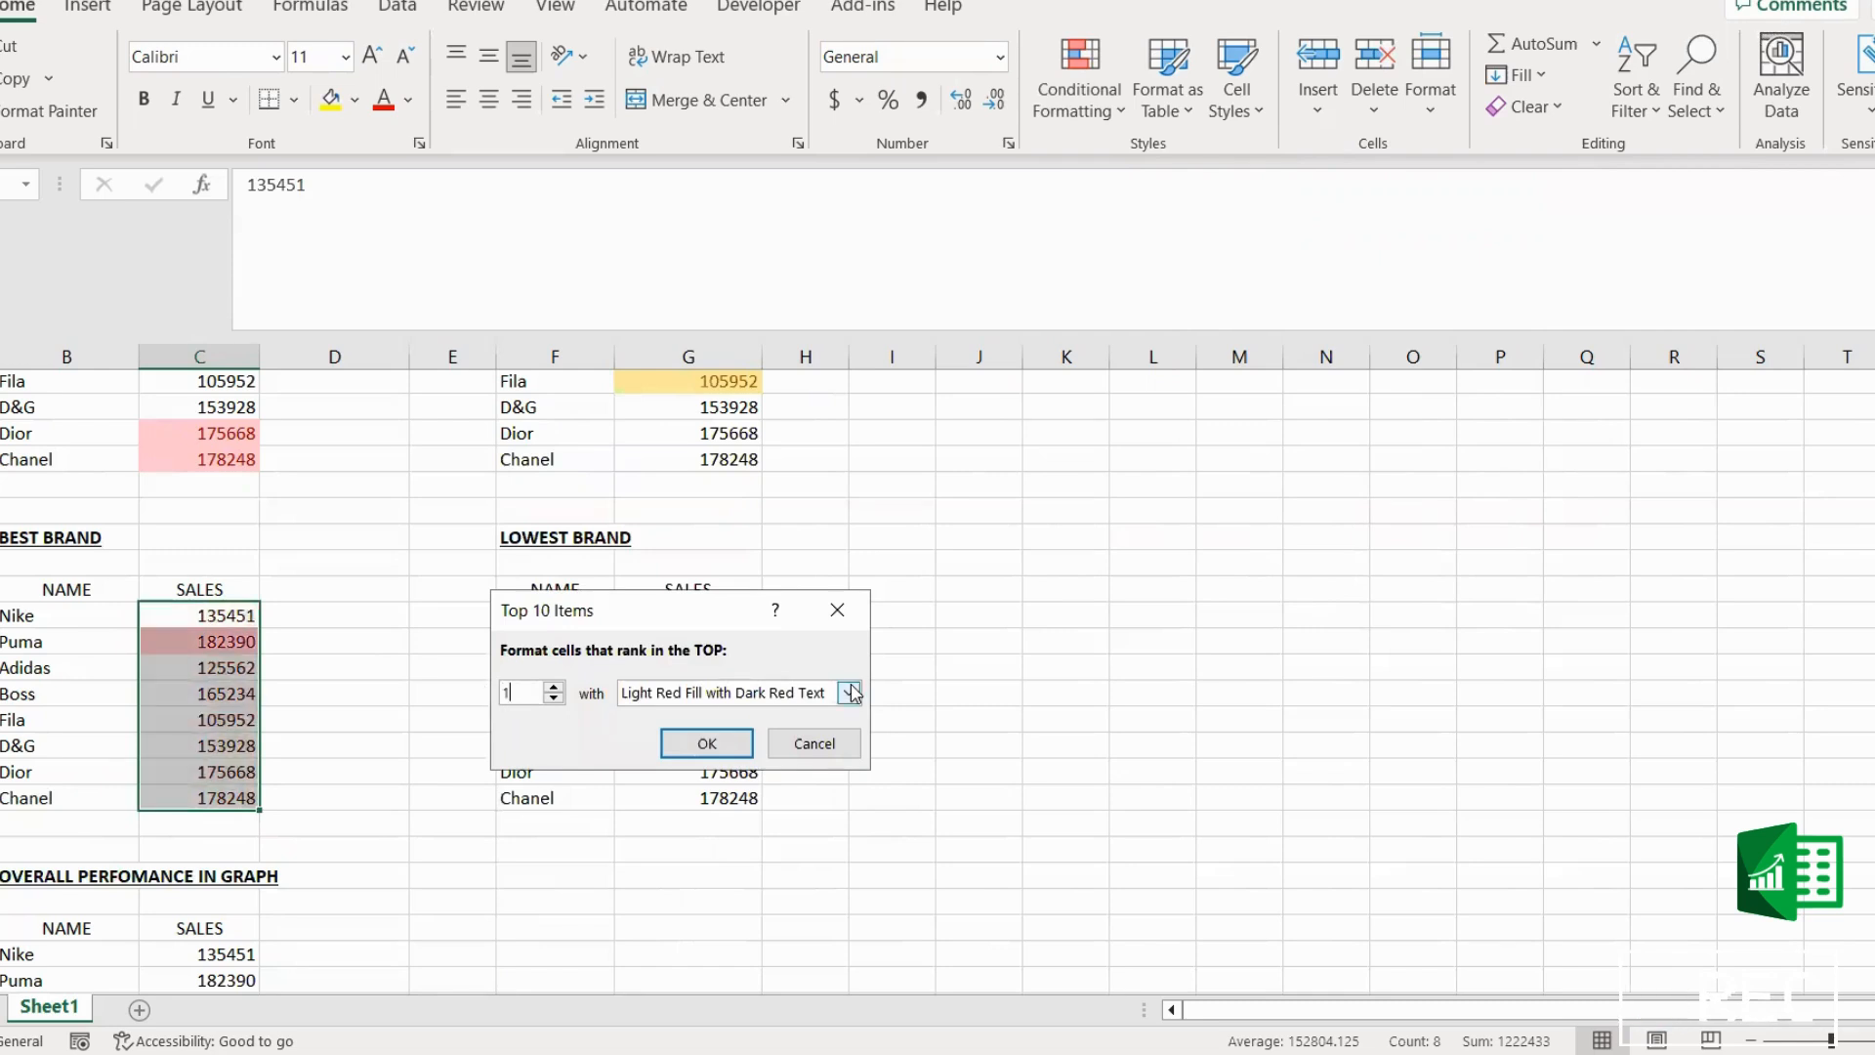
Step: Apply the top 1 rule with Green Fill with Dark Green Text formatting
click(848, 693)
click(755, 752)
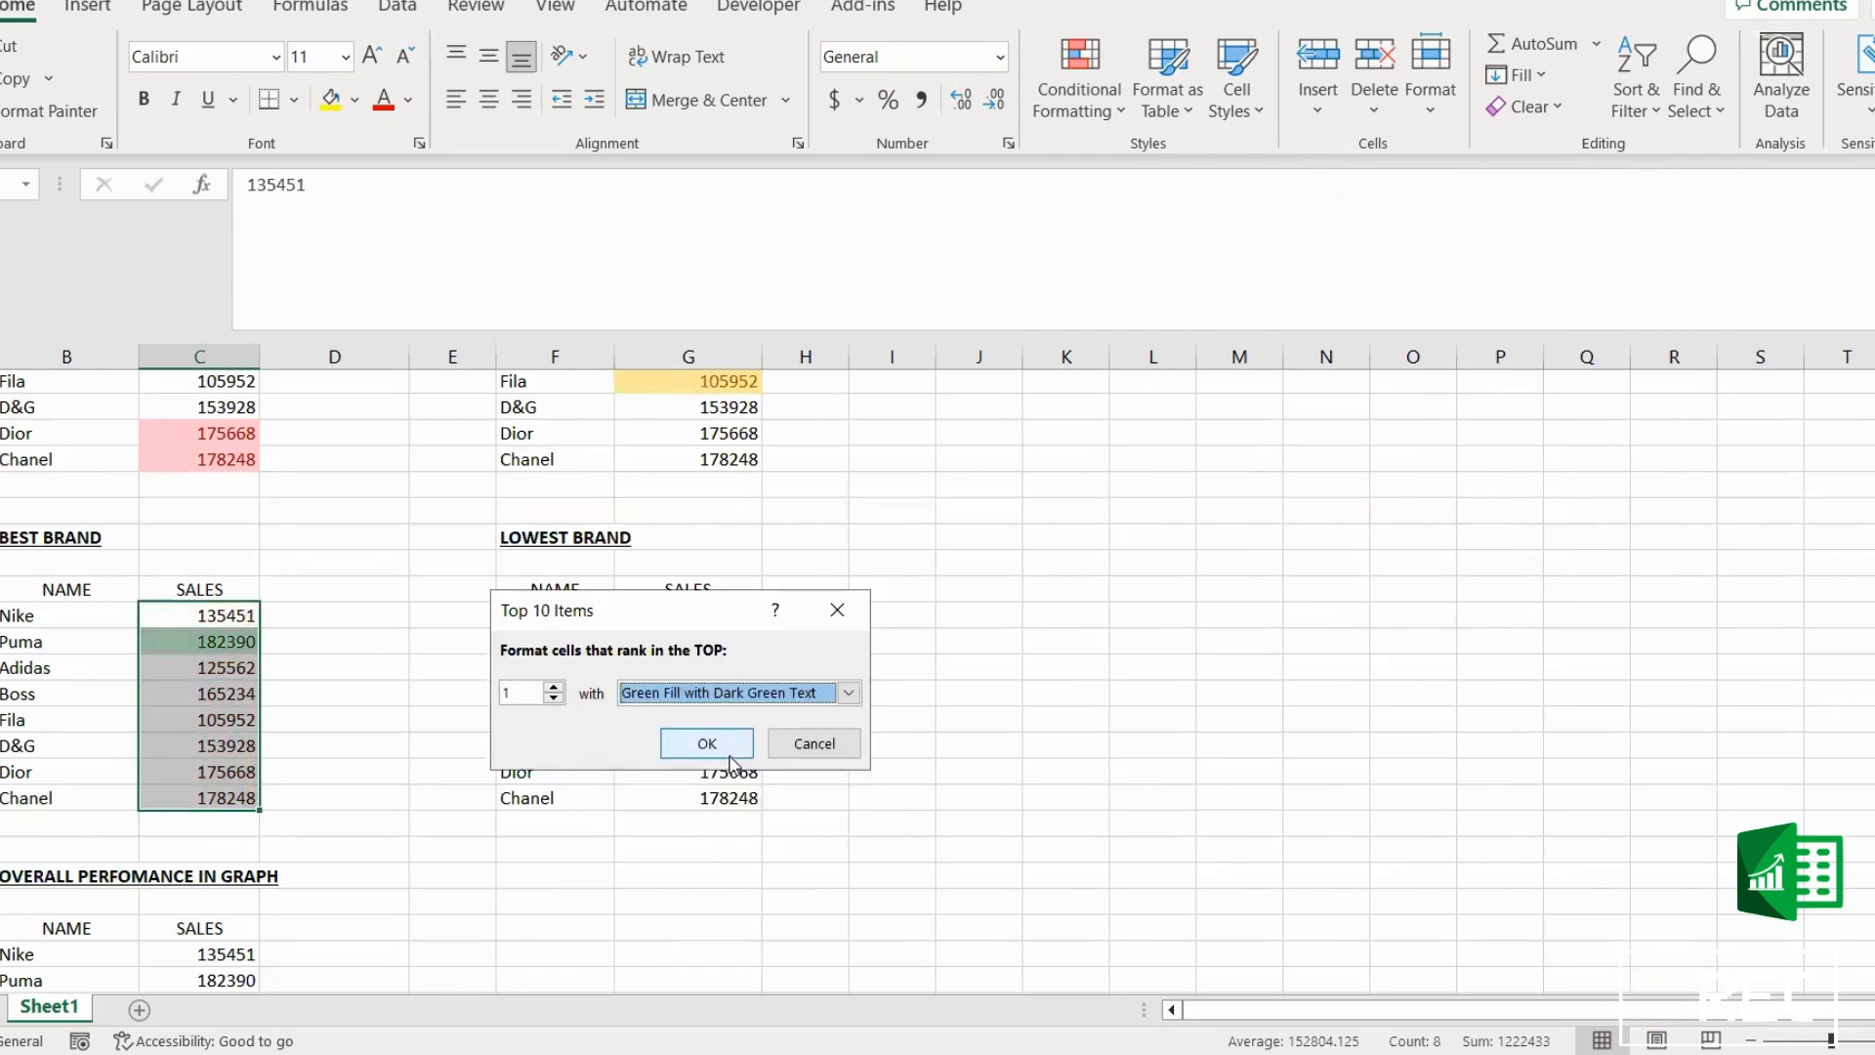
click(711, 752)
click(1065, 797)
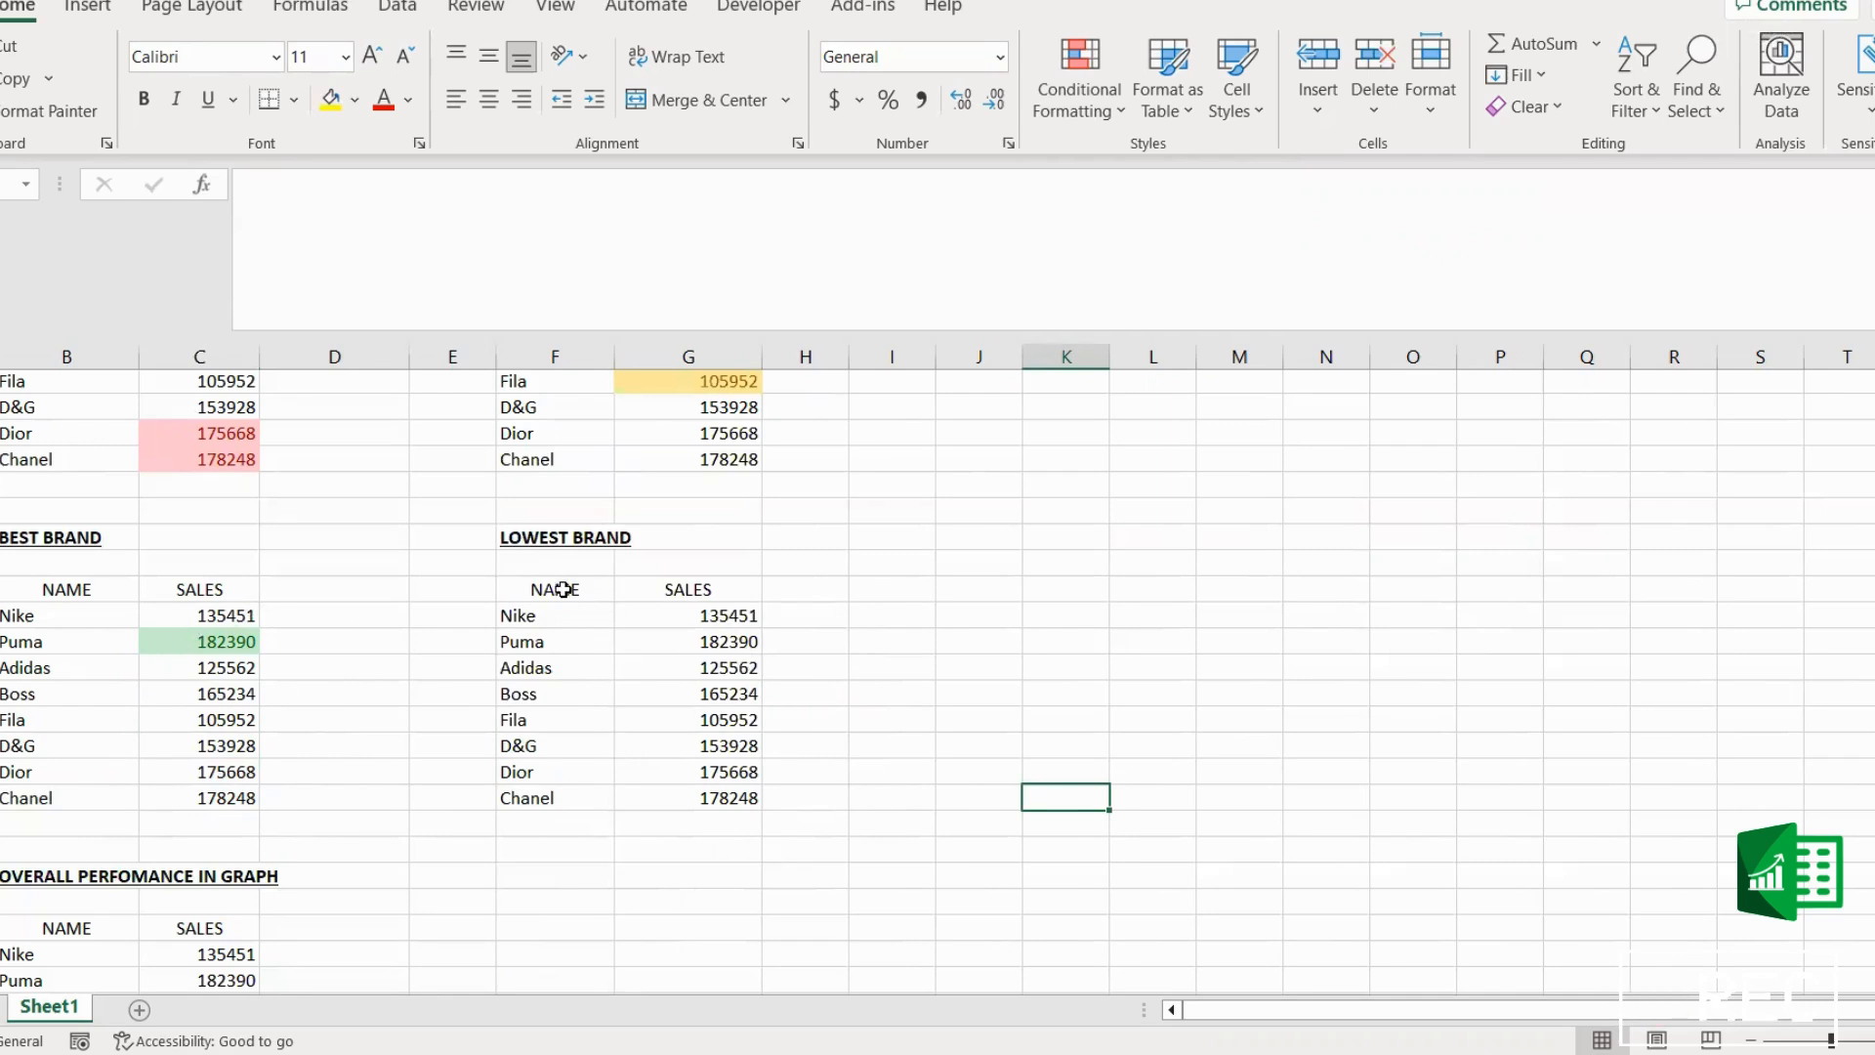
Step: Start a Bottom 10 Items rule on the LOWEST BRAND sales values and set it to rank only the bottom 1
drag(720, 613, 727, 796)
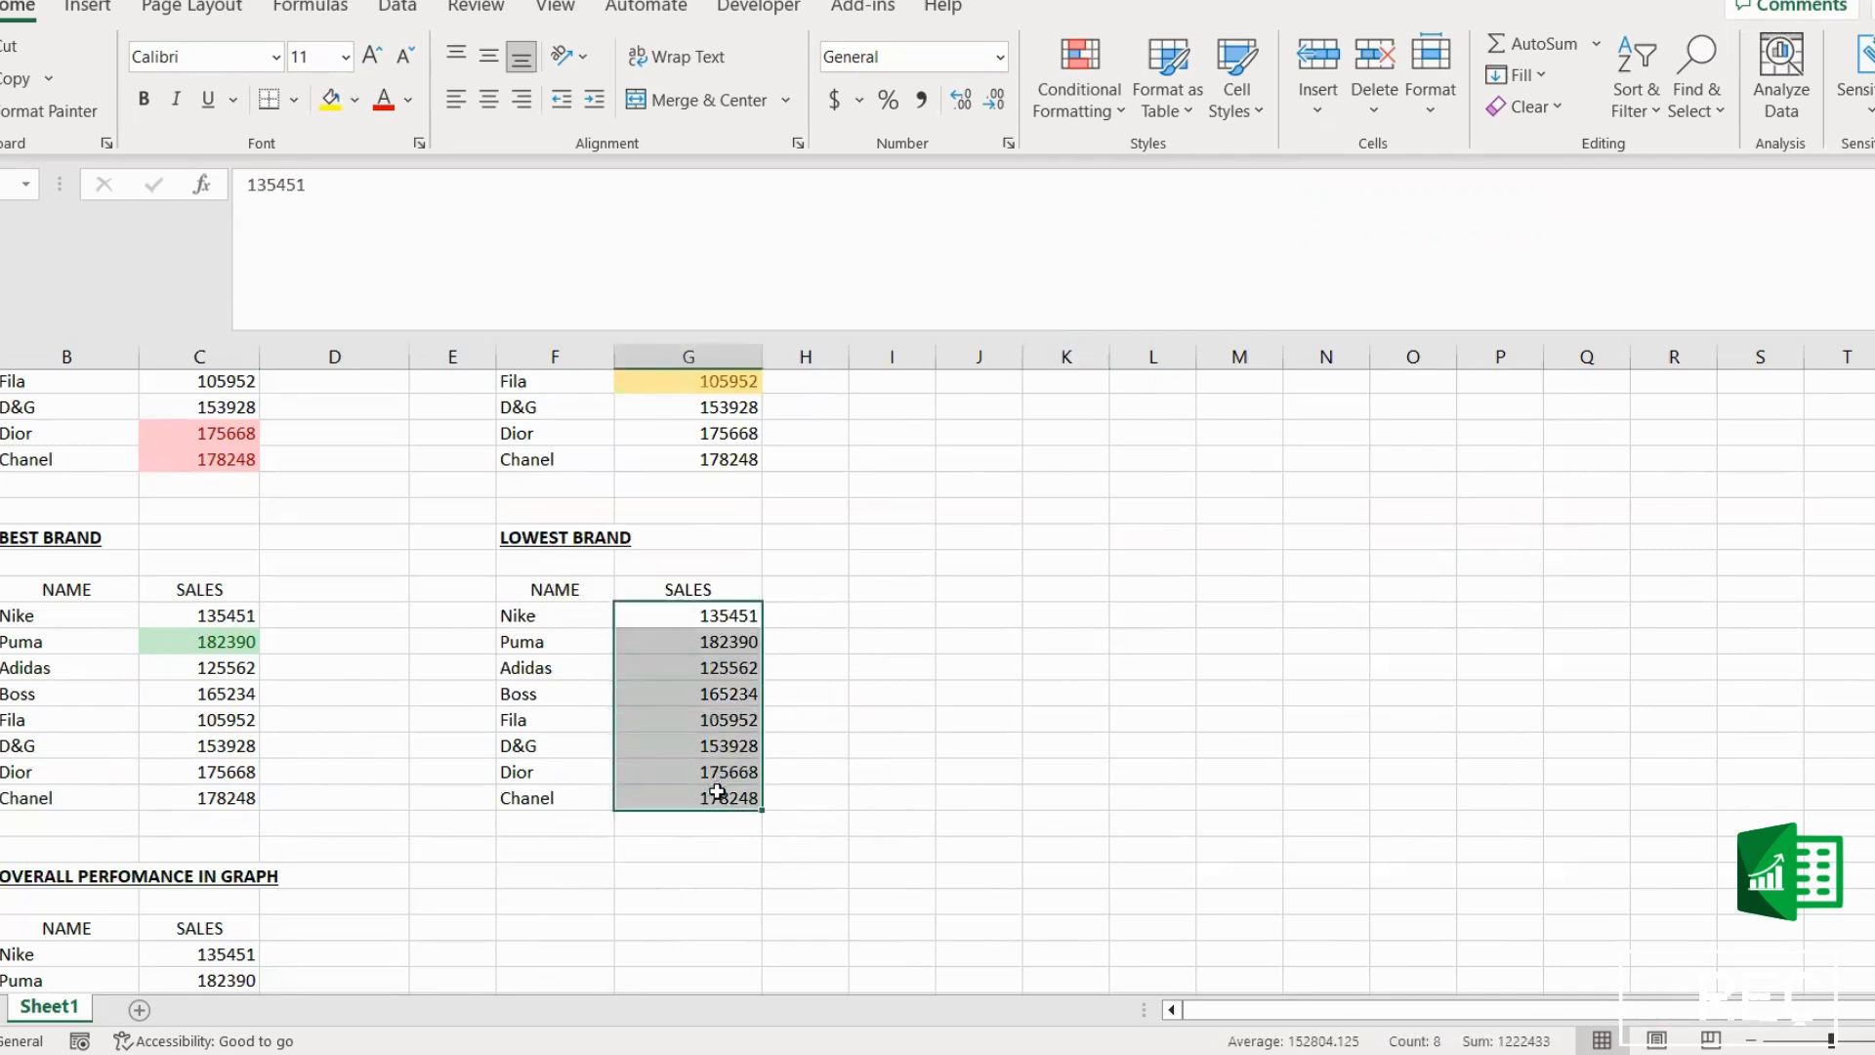
click(1104, 103)
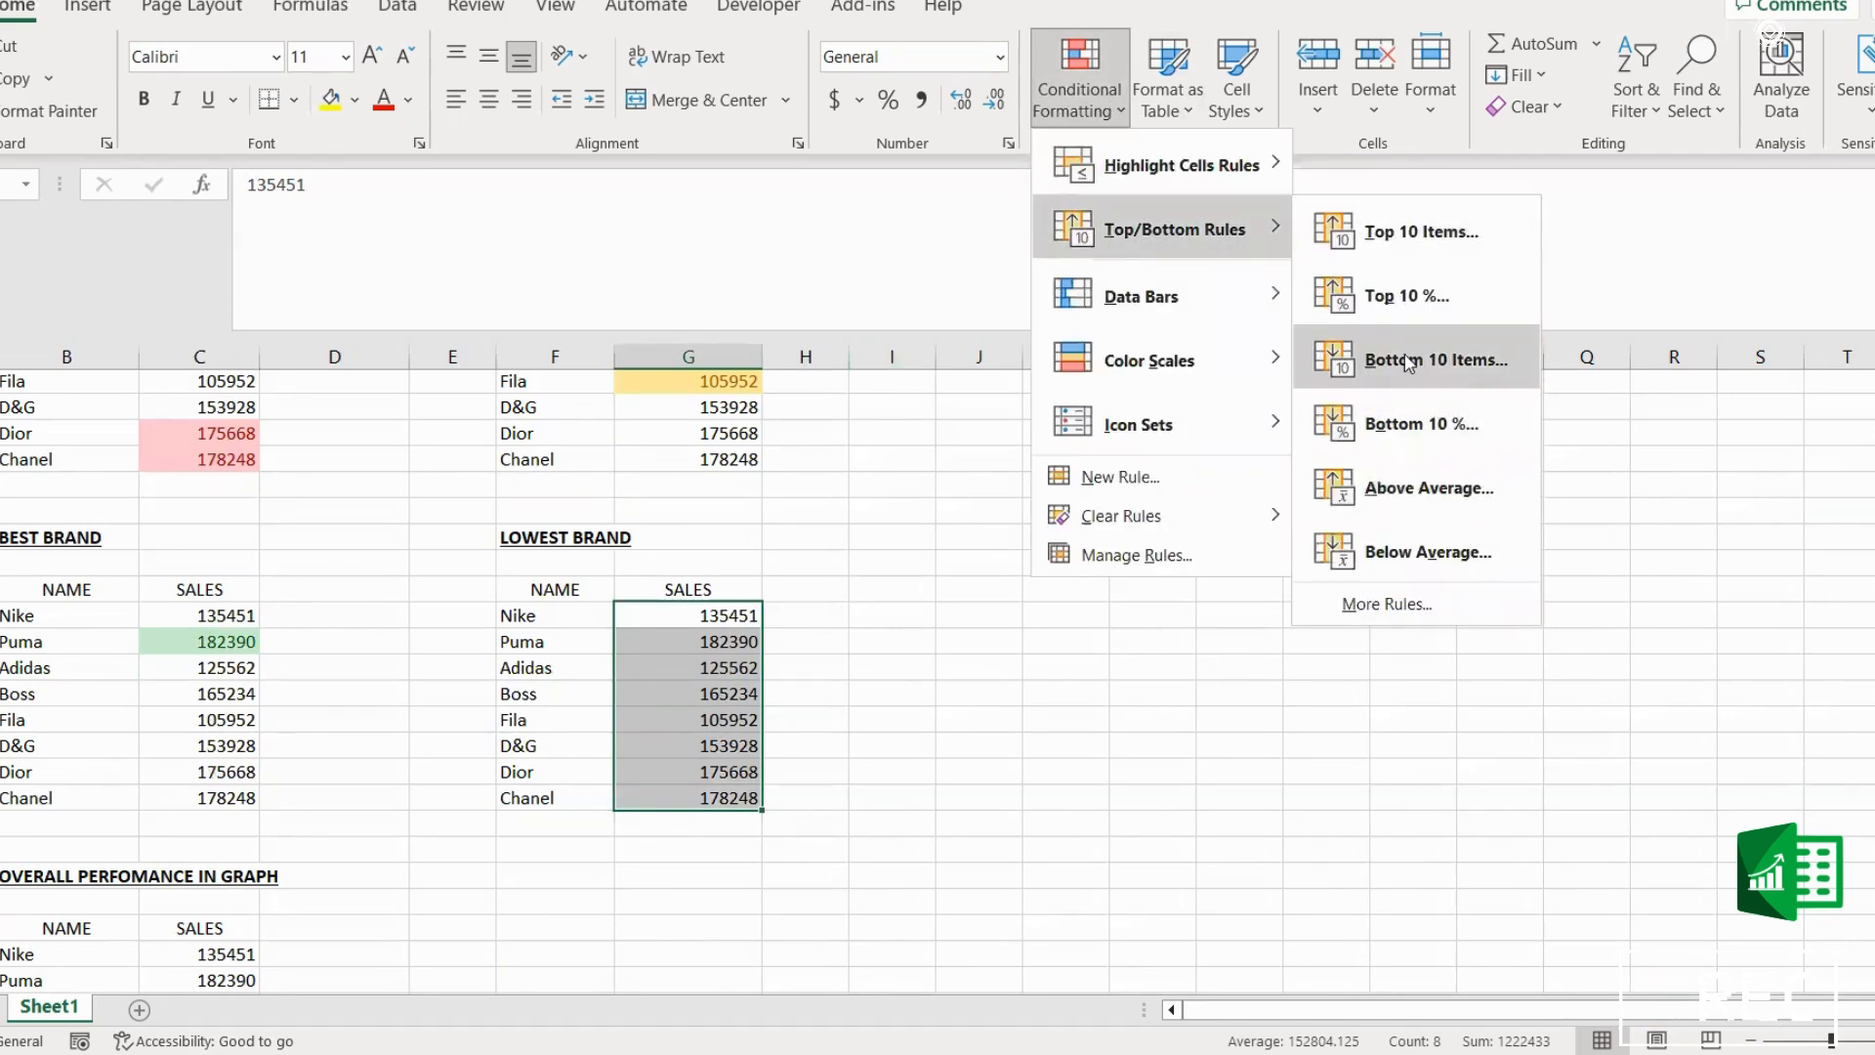
key(Return)
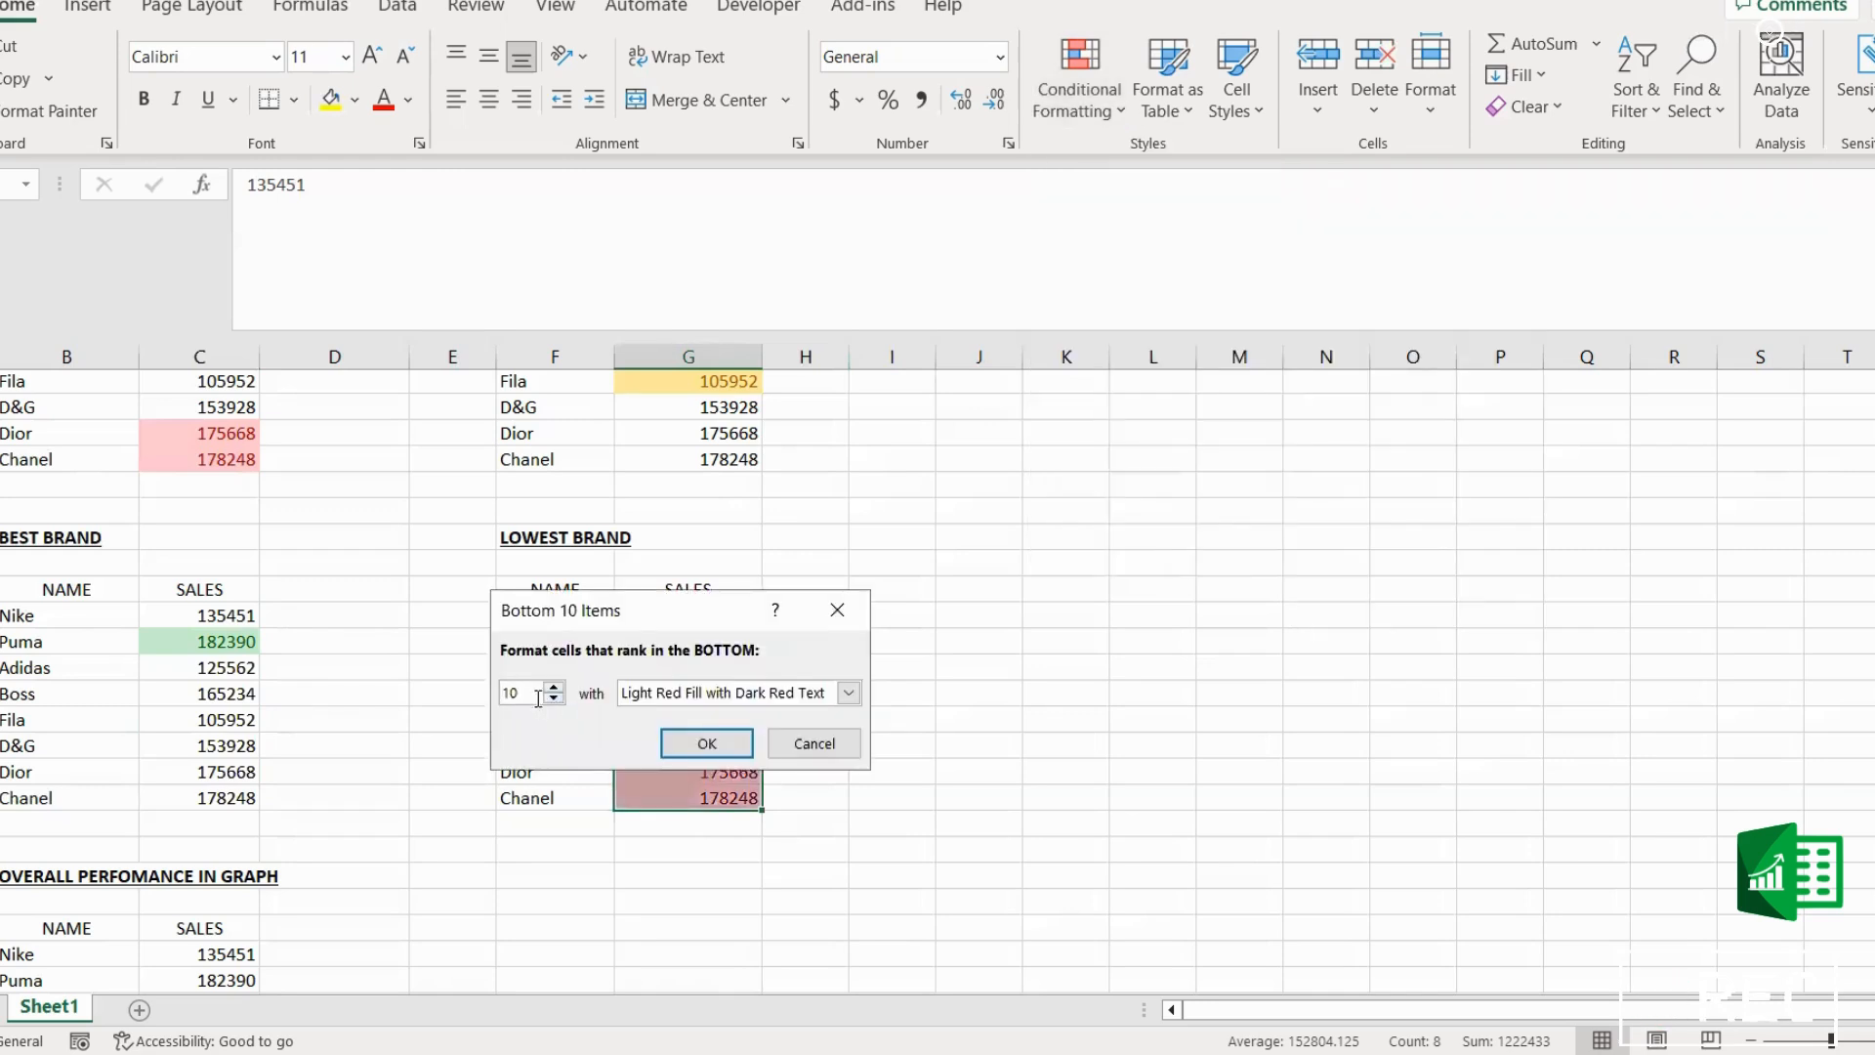
double_click(529, 696)
text(1)
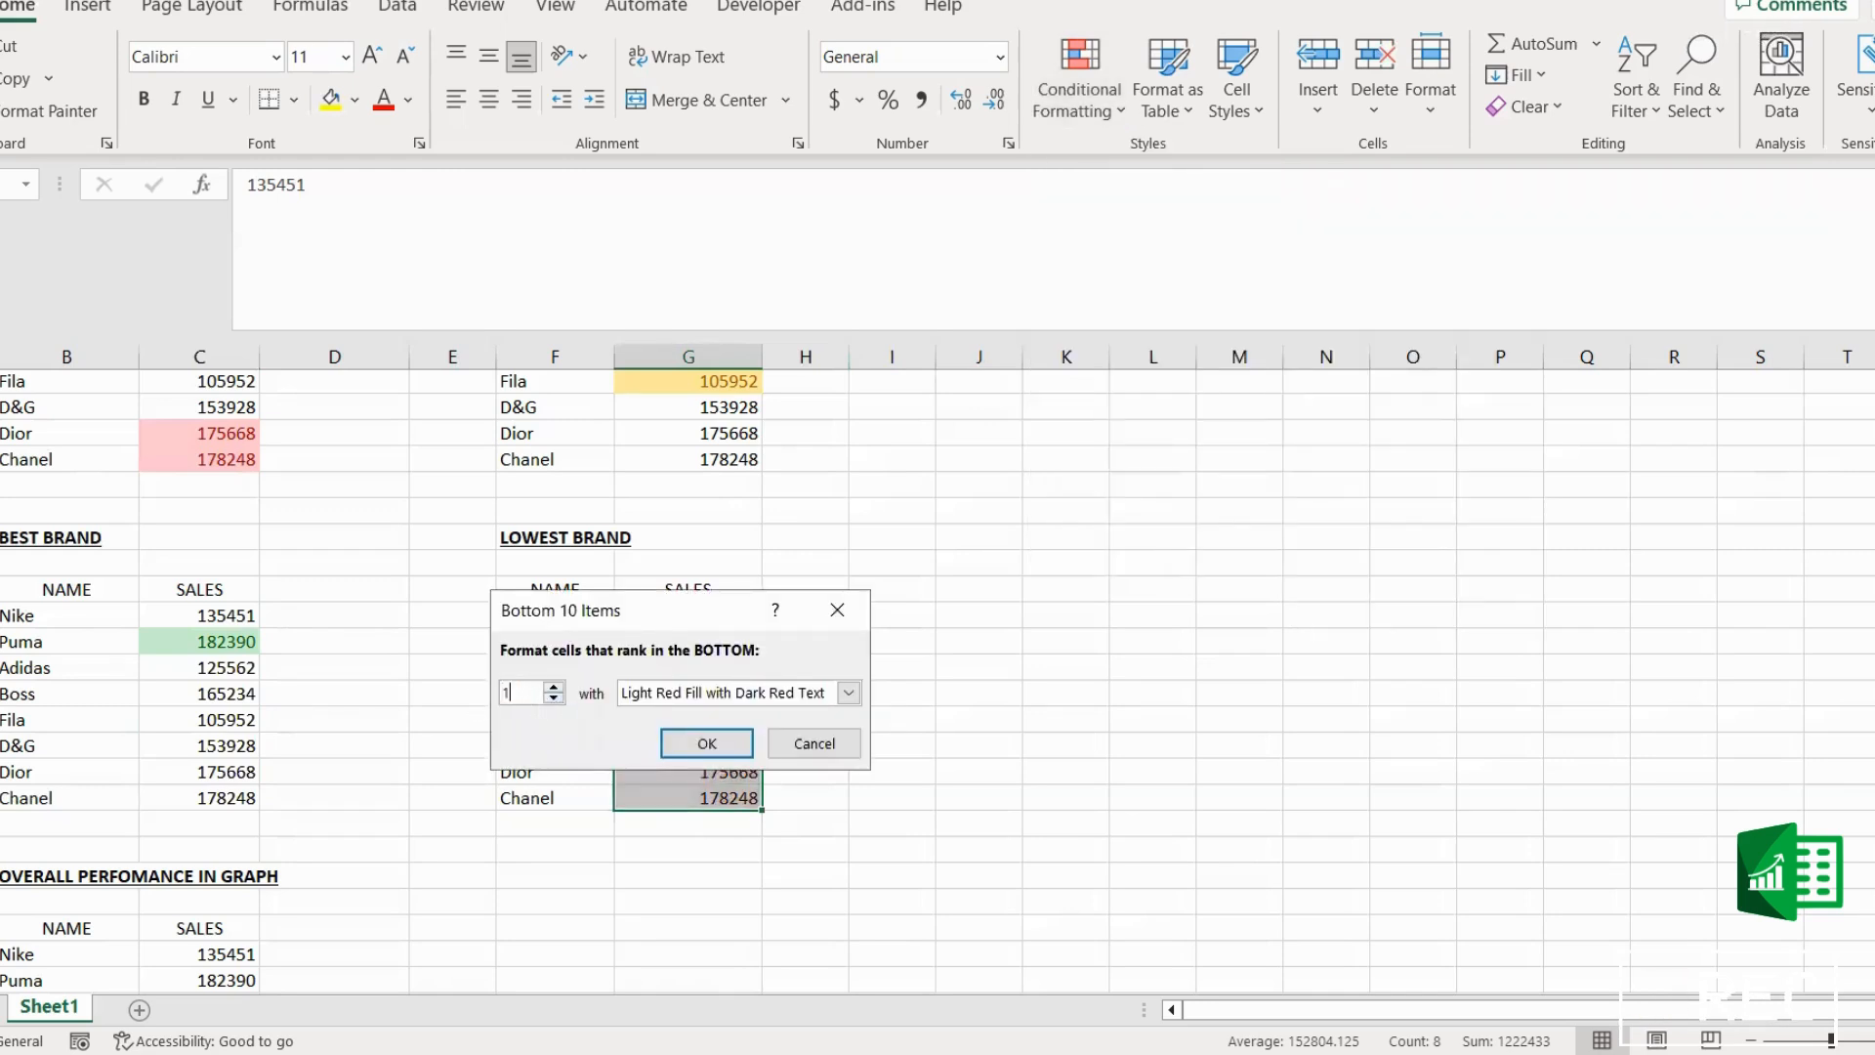
Step: Apply the bottom 1 rule with Red Border formatting
click(850, 692)
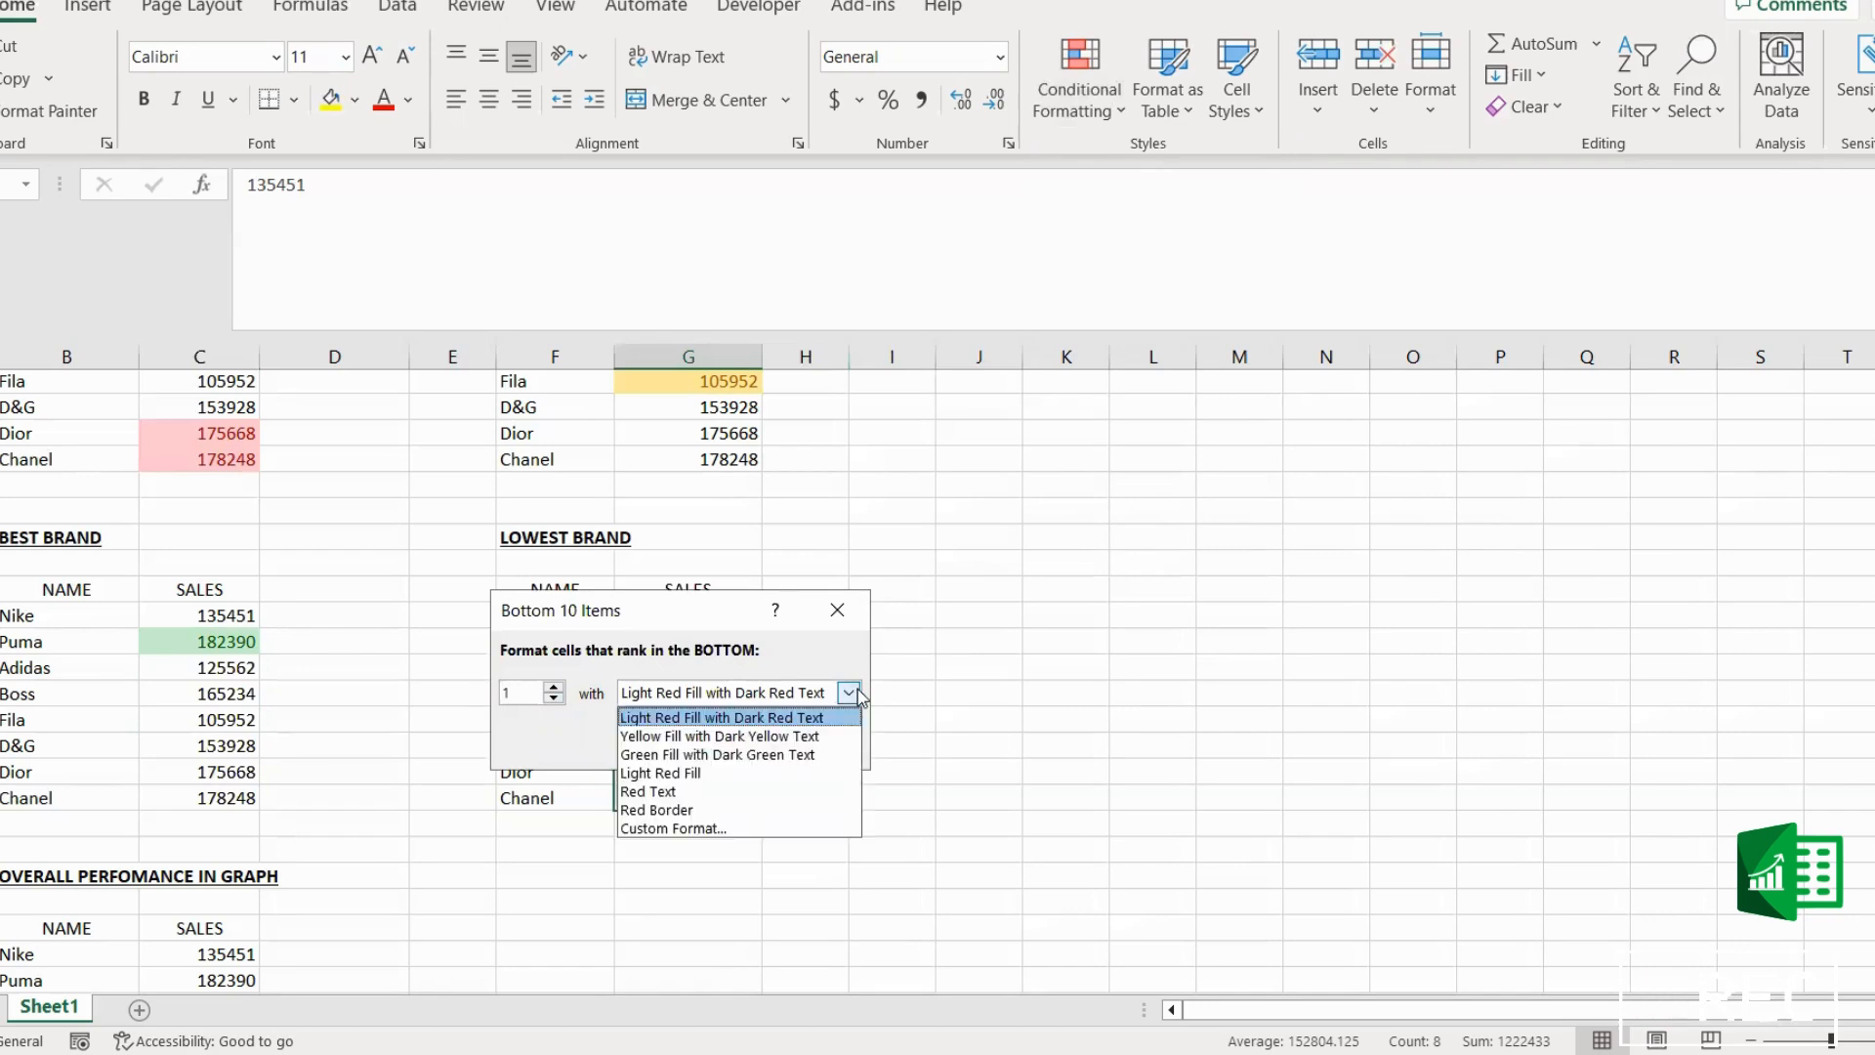
click(670, 811)
click(712, 742)
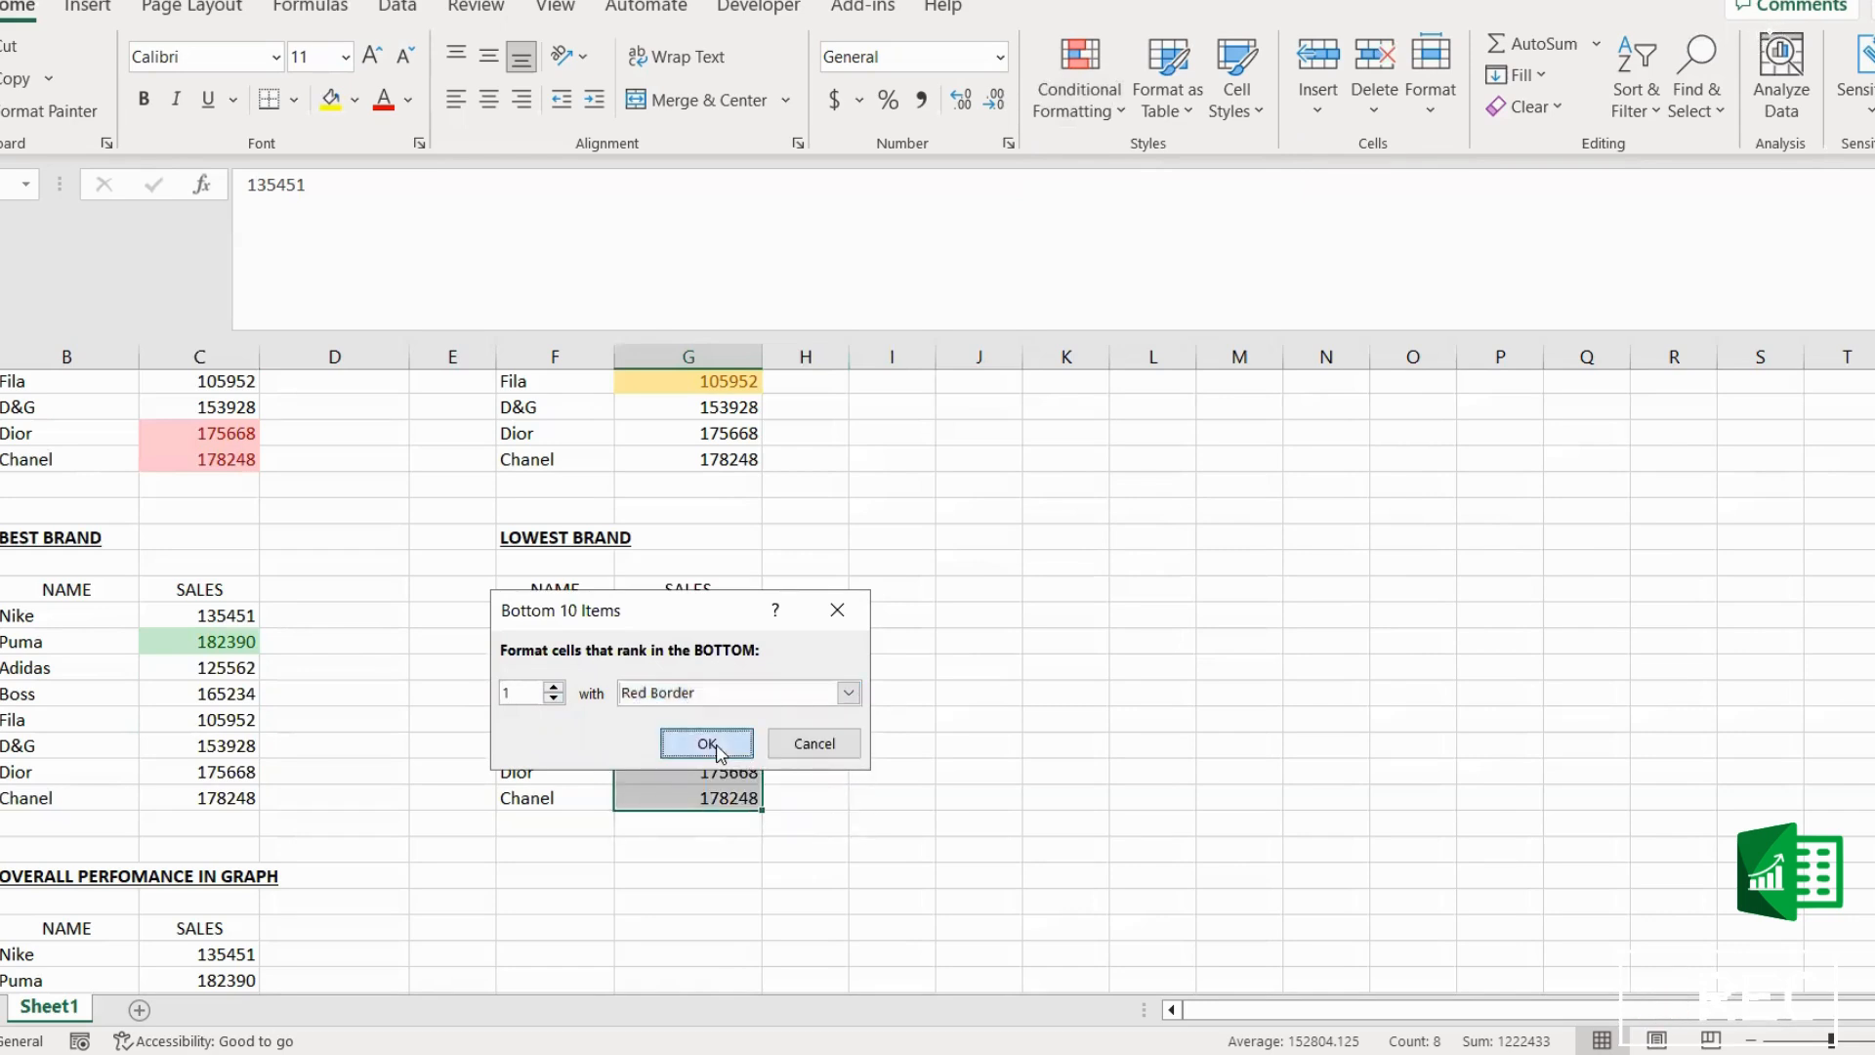
click(963, 806)
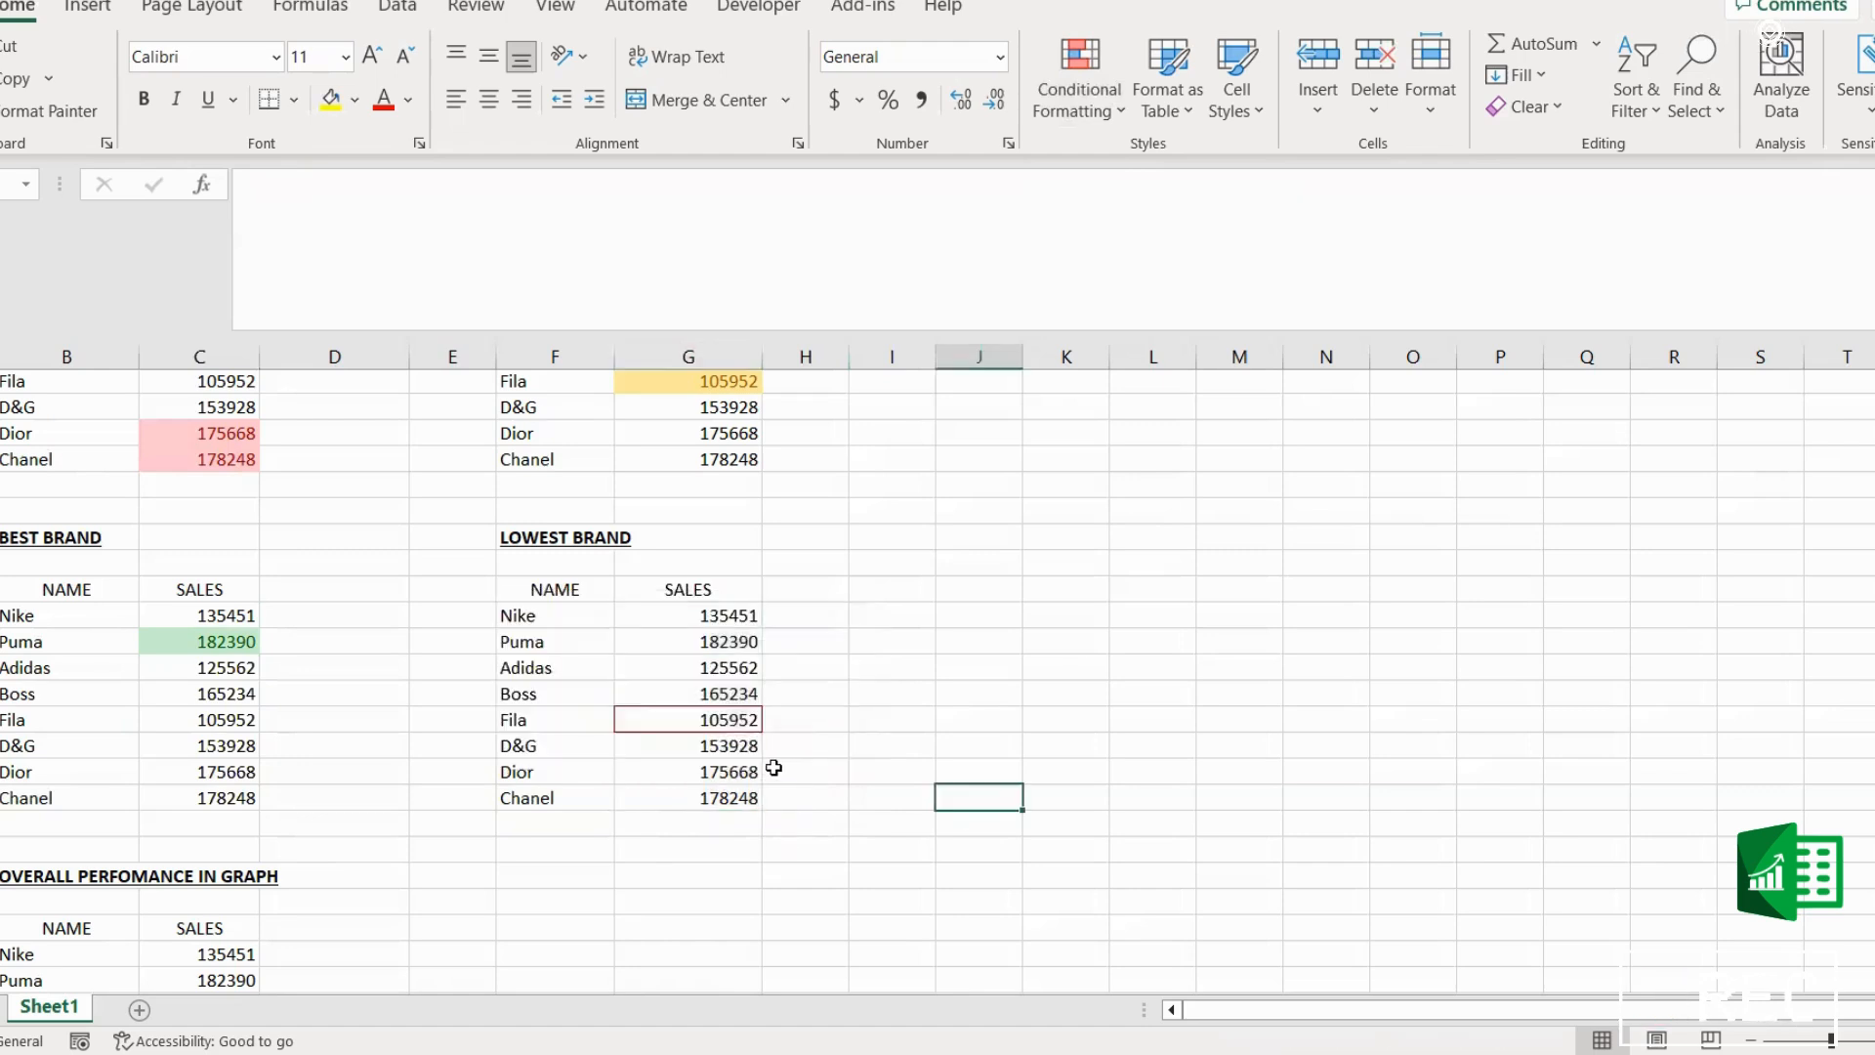
Step: Widen column C so the sales values have more room
scroll(774, 768, down, 3)
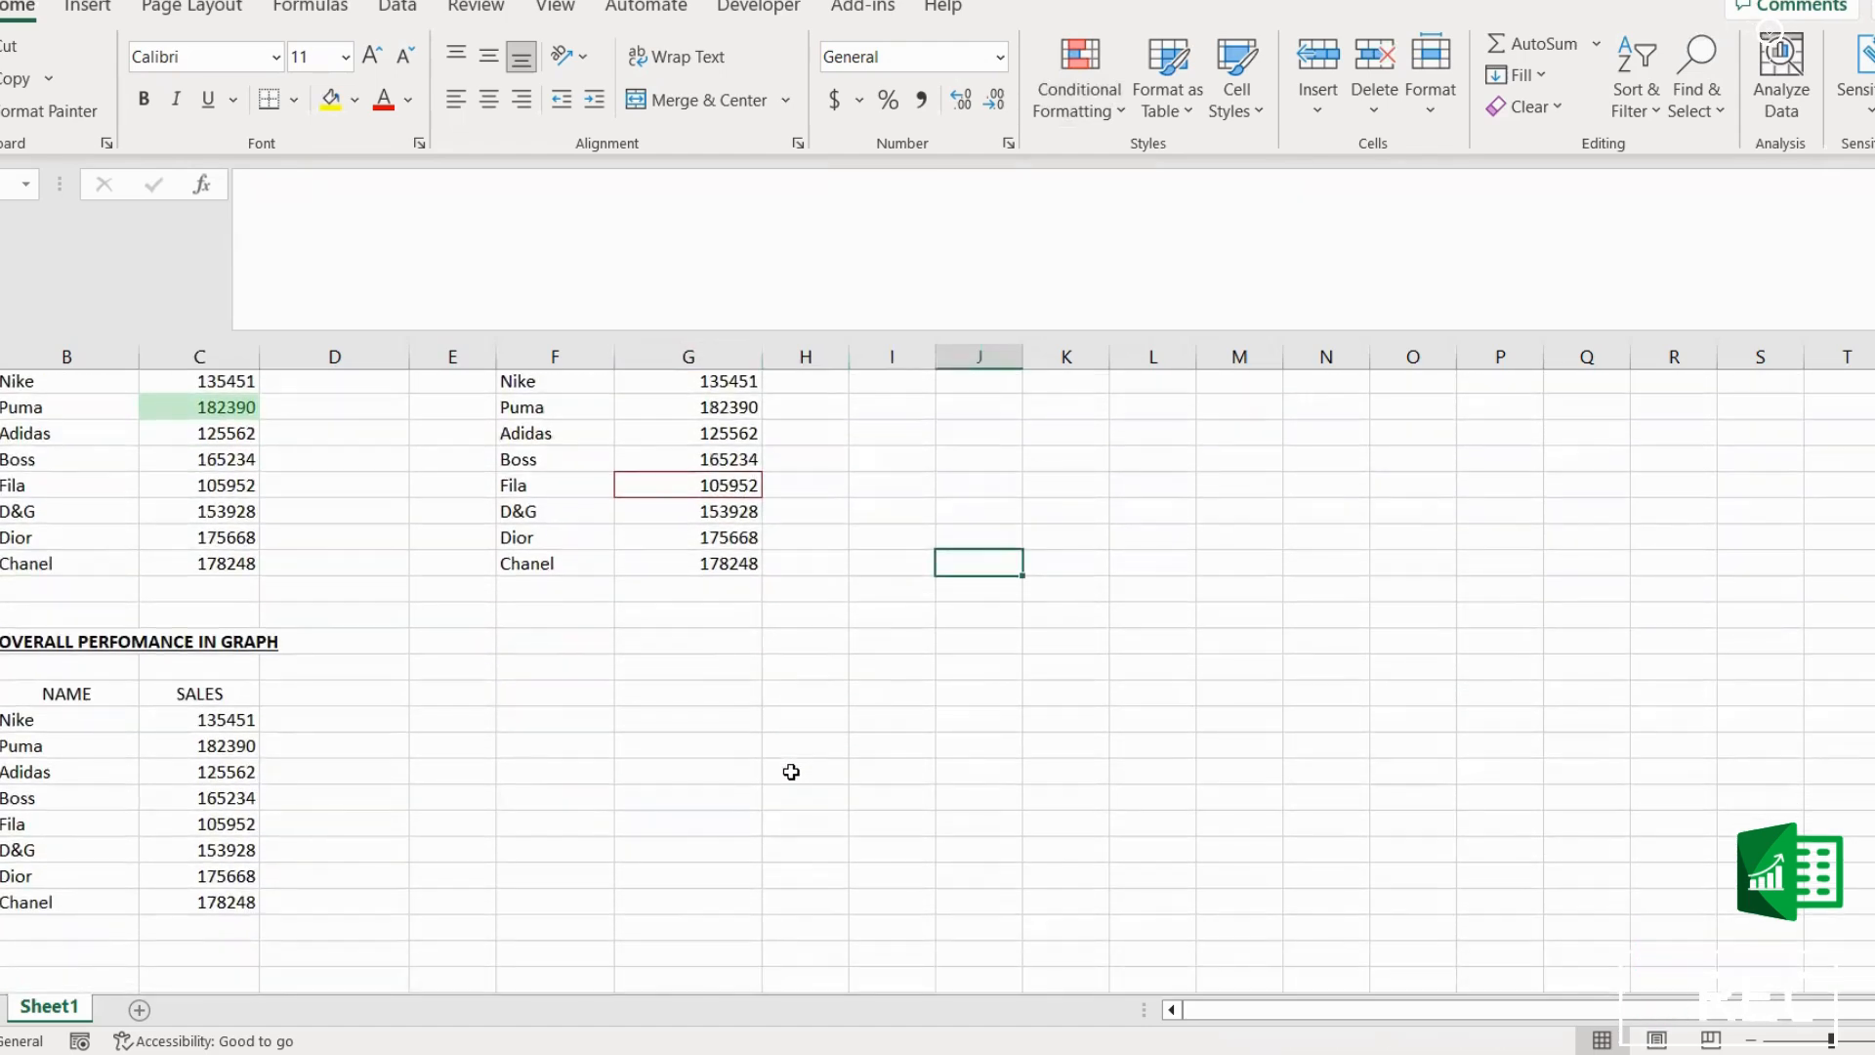
click(859, 825)
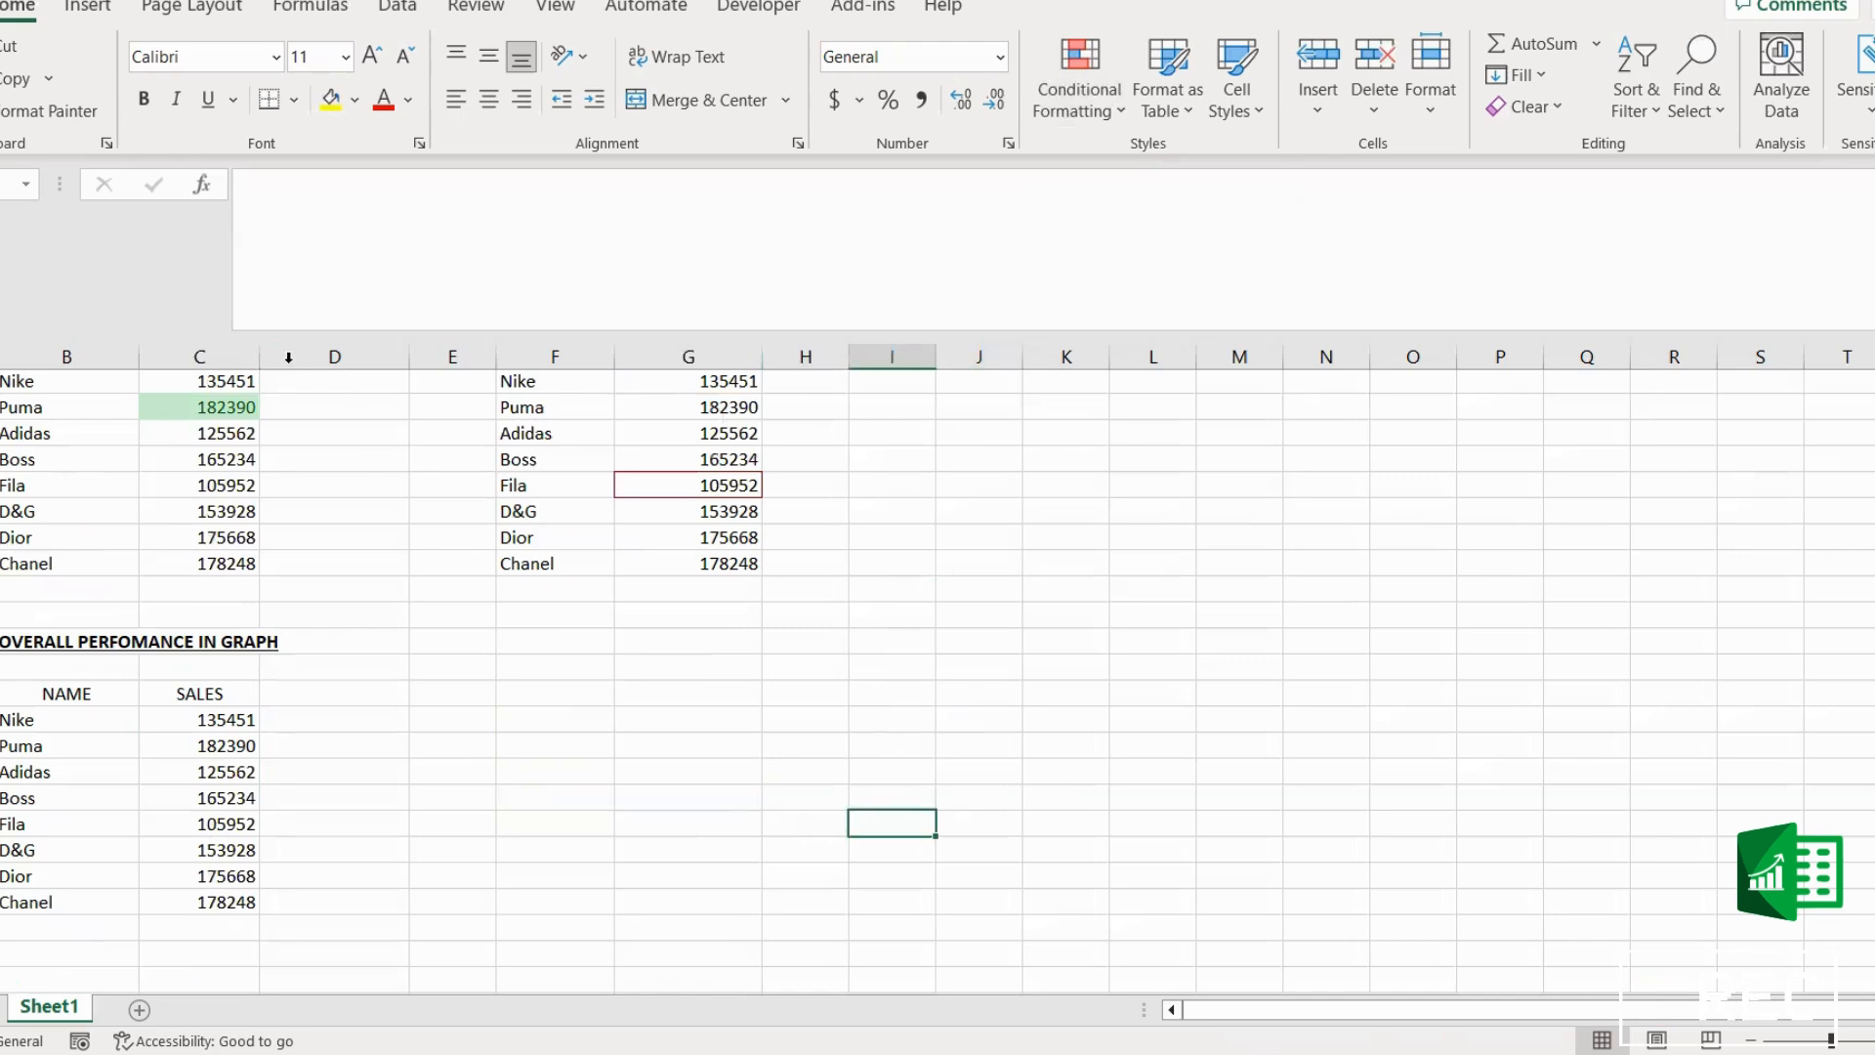
drag(254, 358, 310, 358)
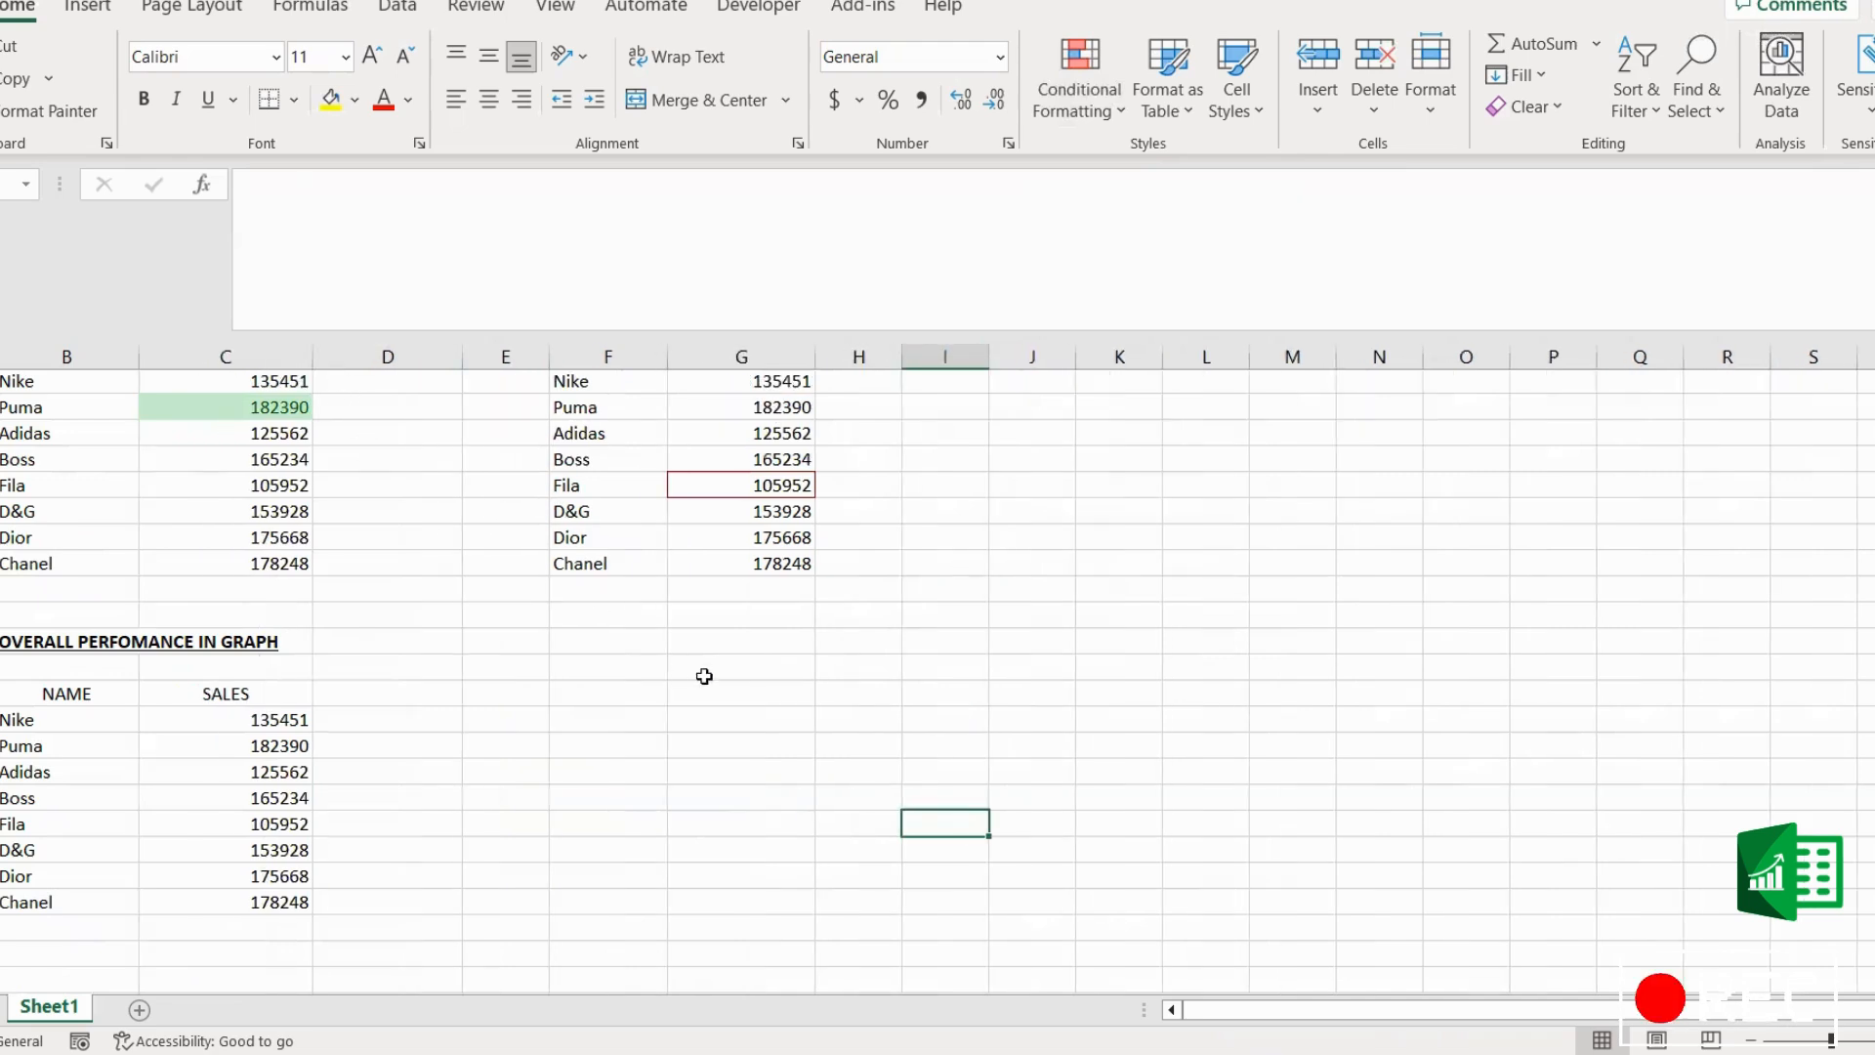
click(718, 690)
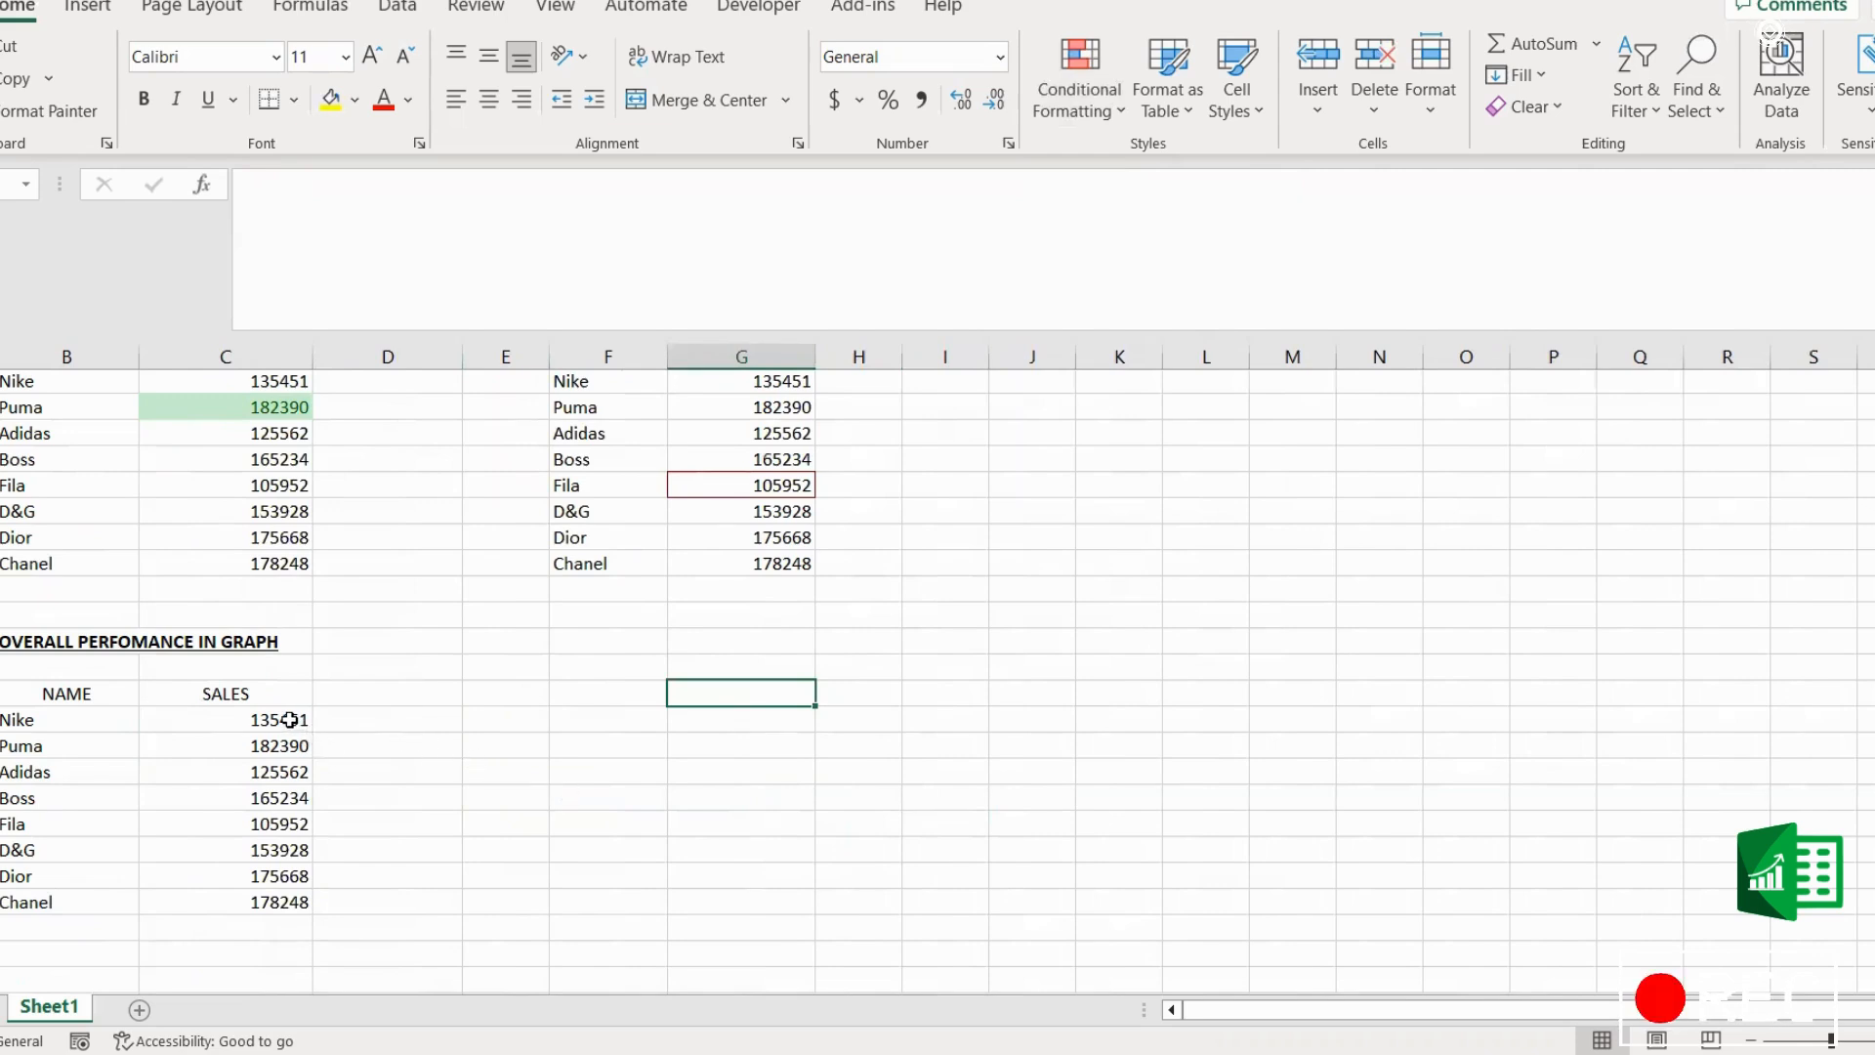
drag(284, 720, 243, 899)
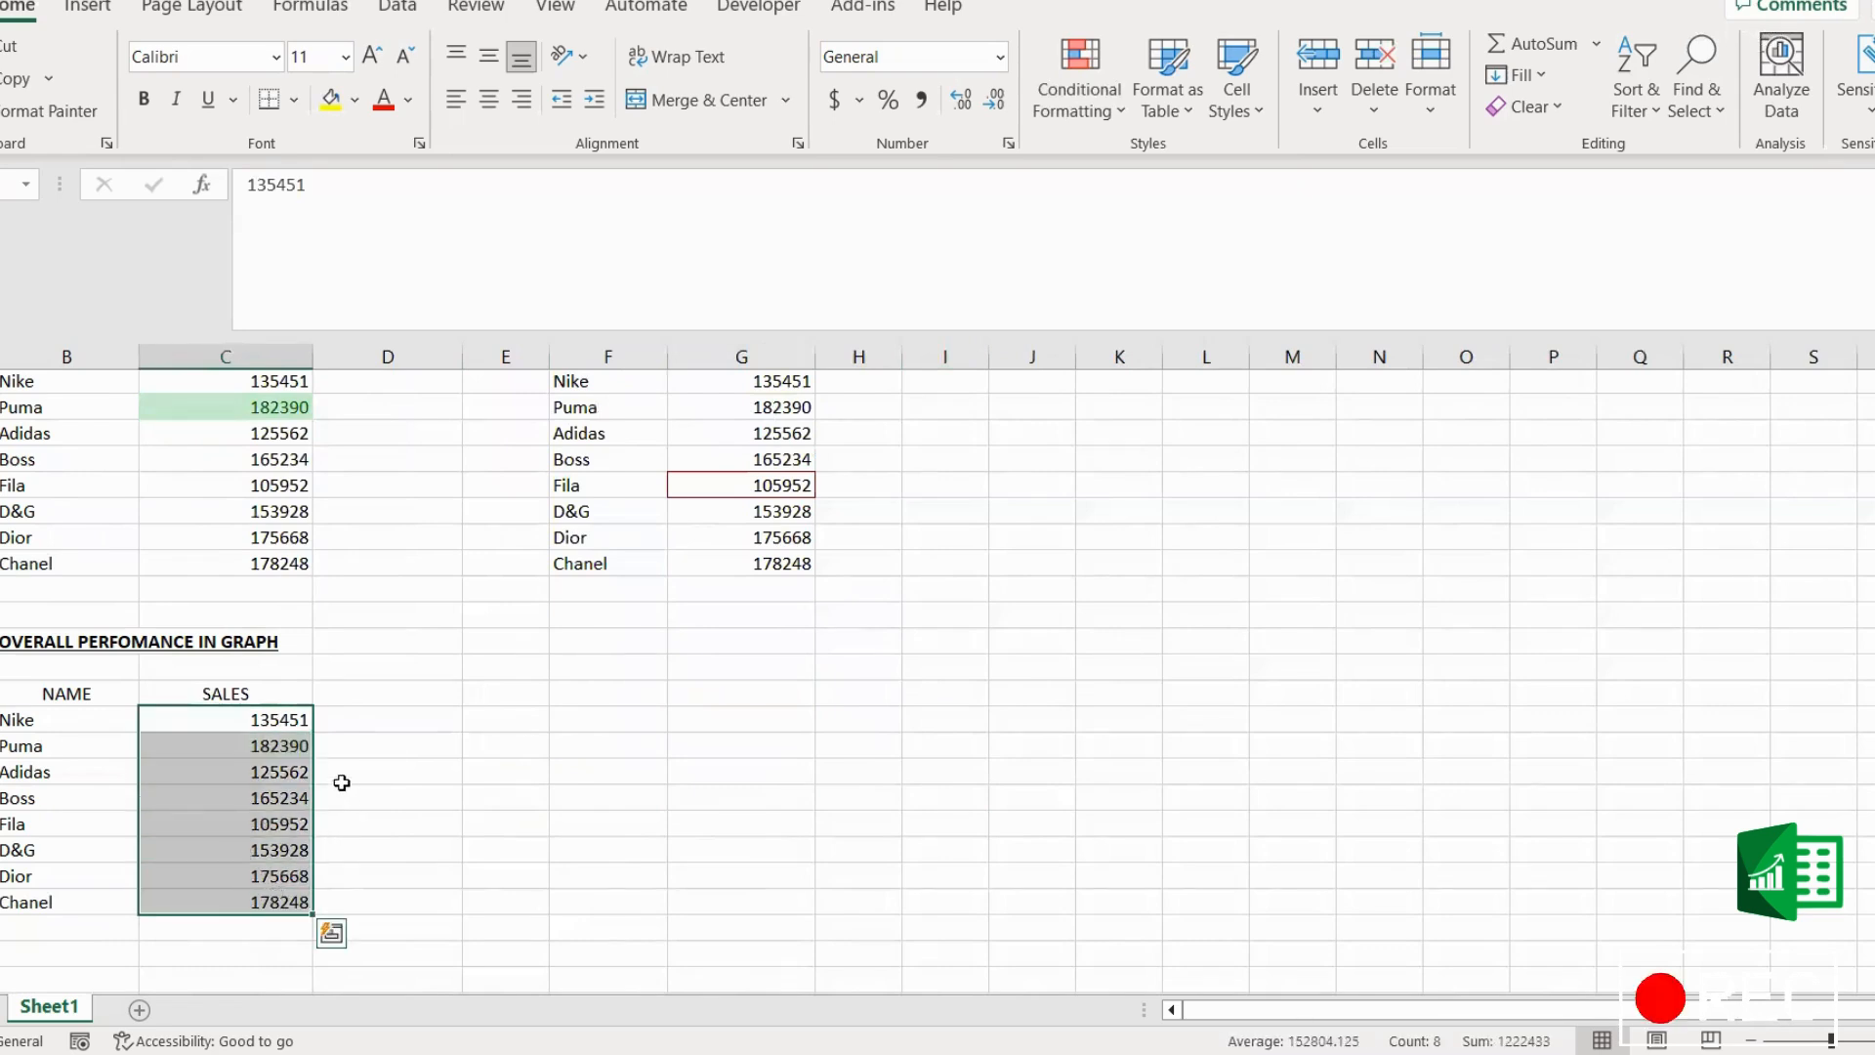
click(470, 801)
drag(270, 721, 260, 900)
click(503, 875)
drag(290, 719, 282, 899)
key(ctrl+q)
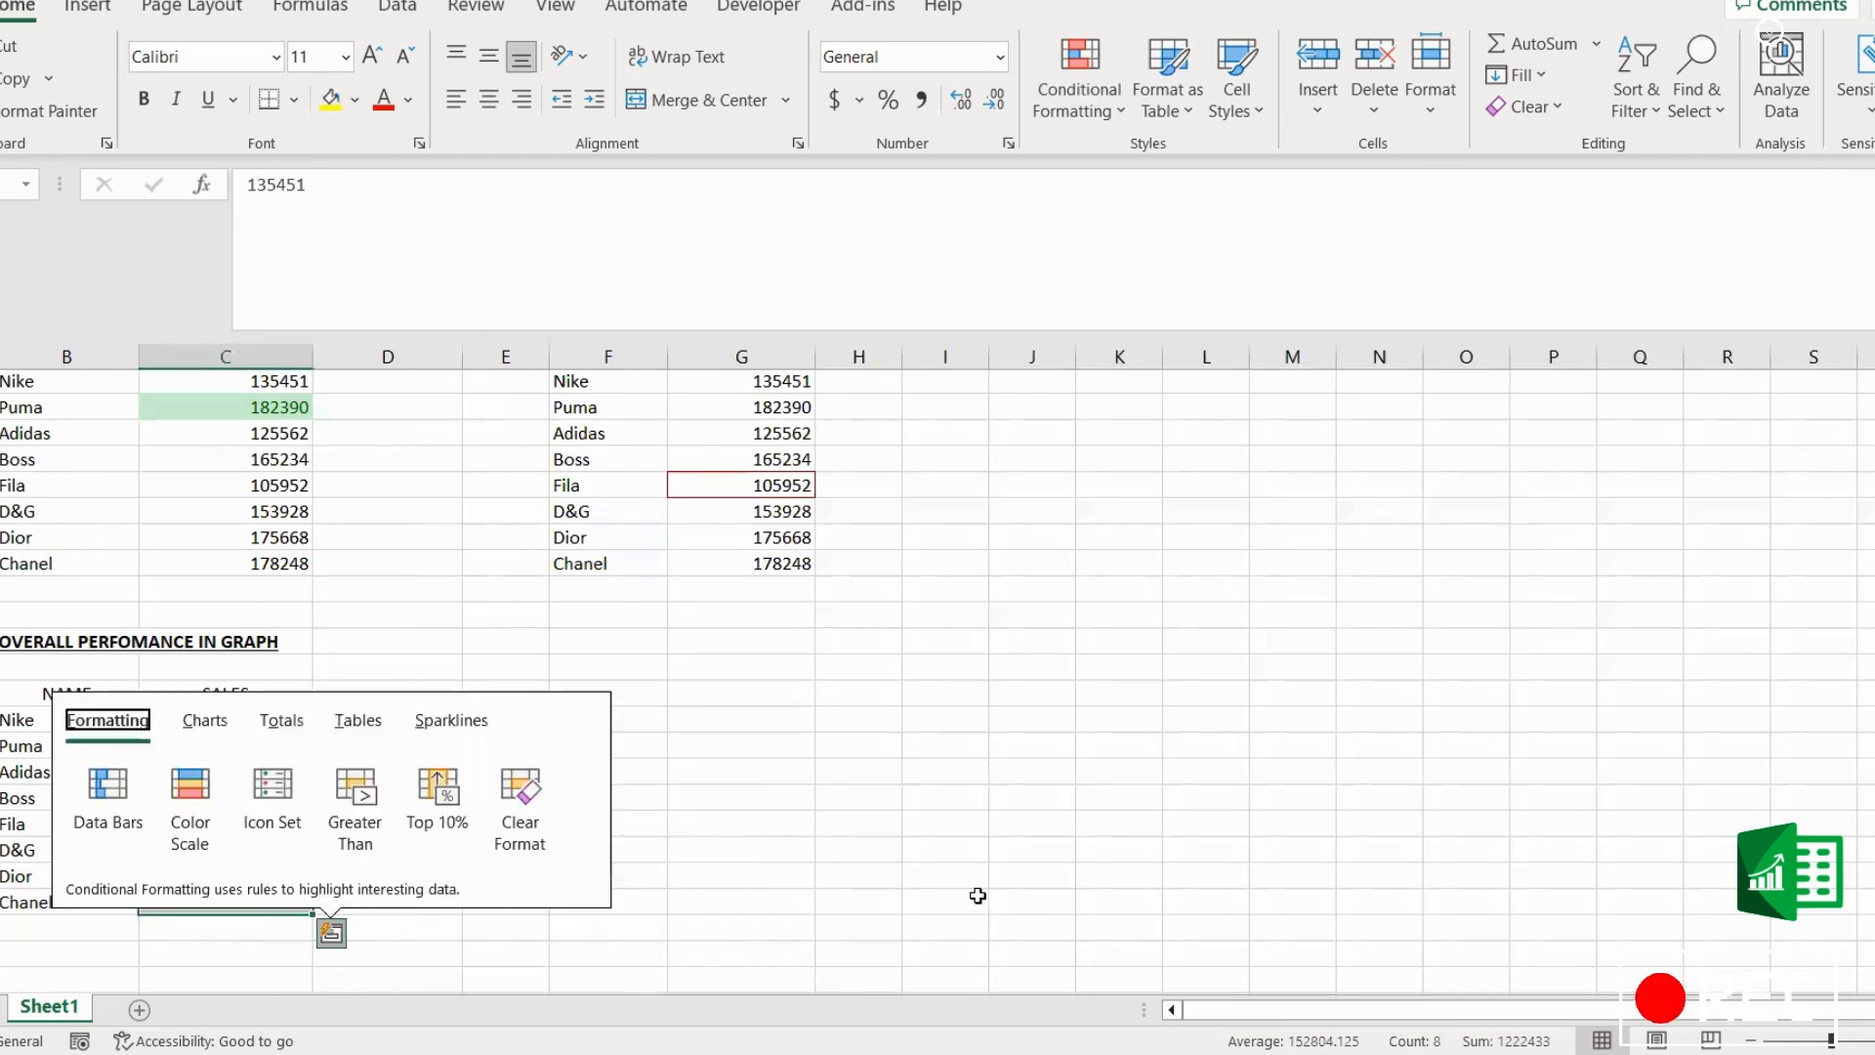
click(980, 878)
Step: Copy the OVERALL PERFOMANCE IN GRAPH sales values into the adjacent column D
drag(288, 720, 276, 899)
key(ctrl+c)
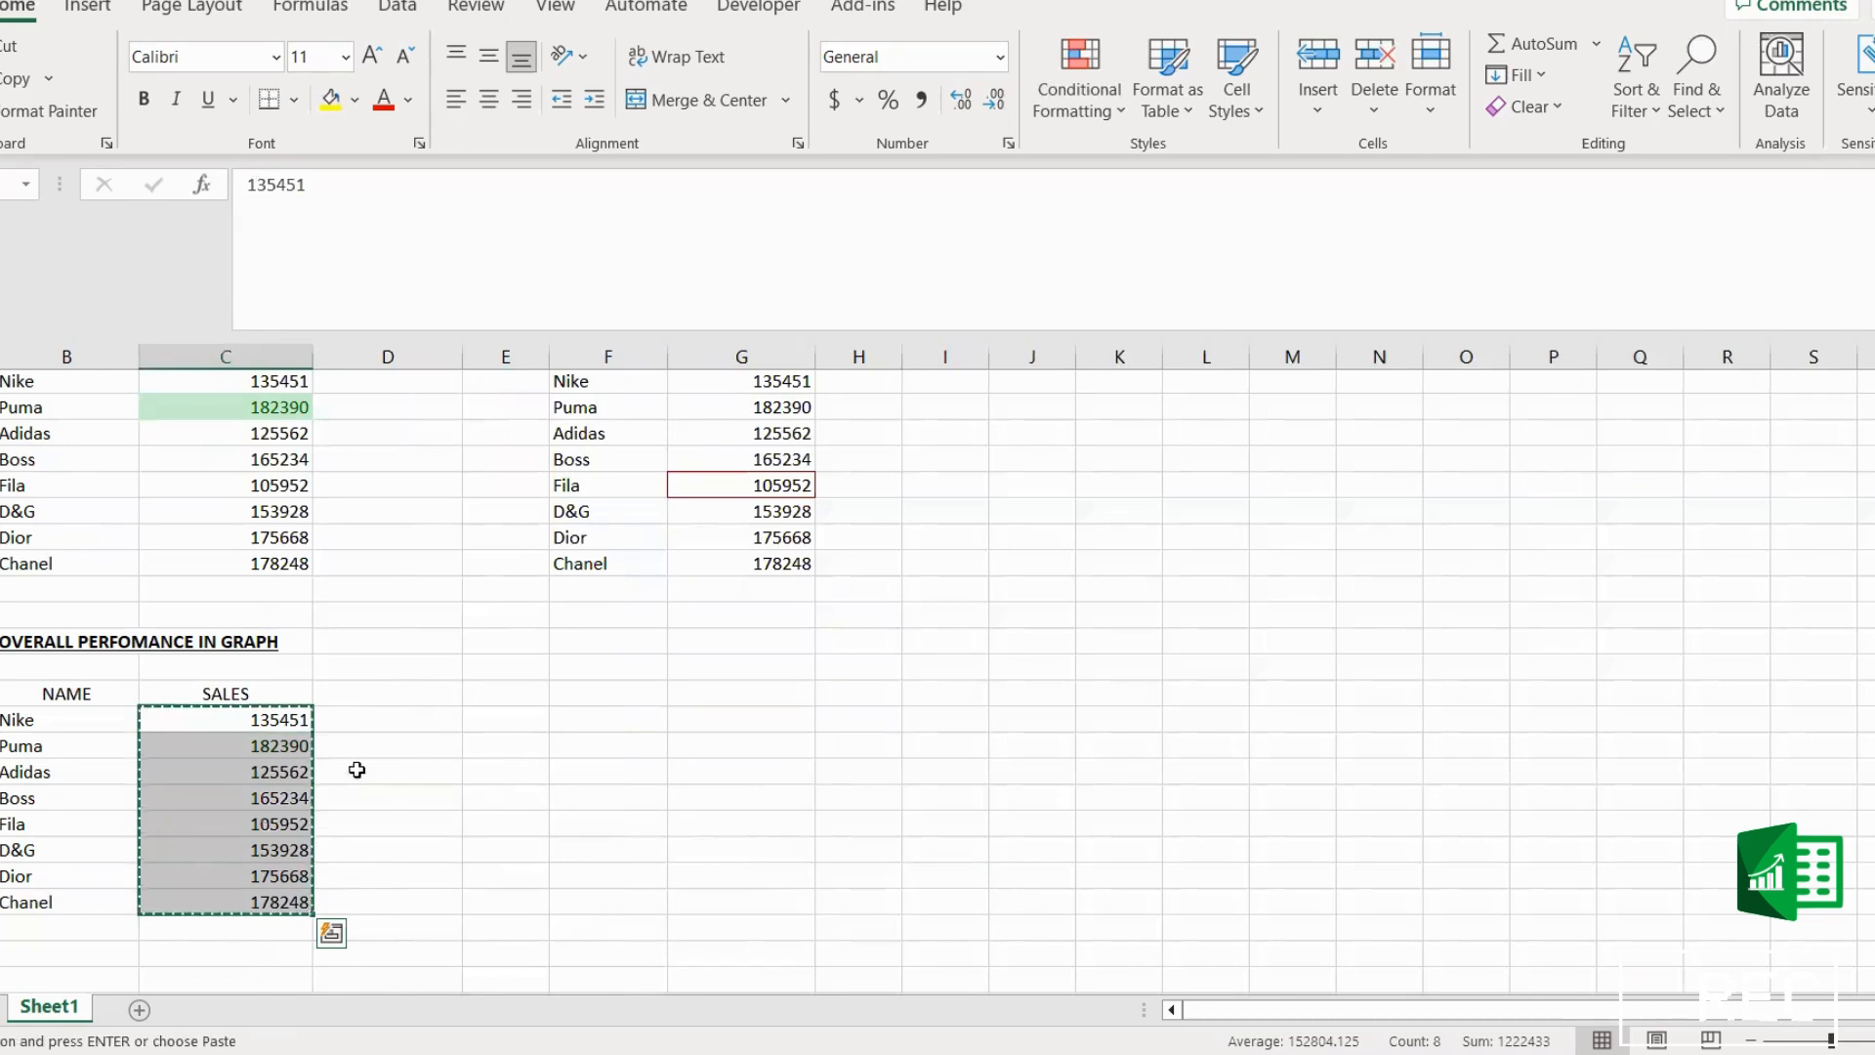
click(373, 722)
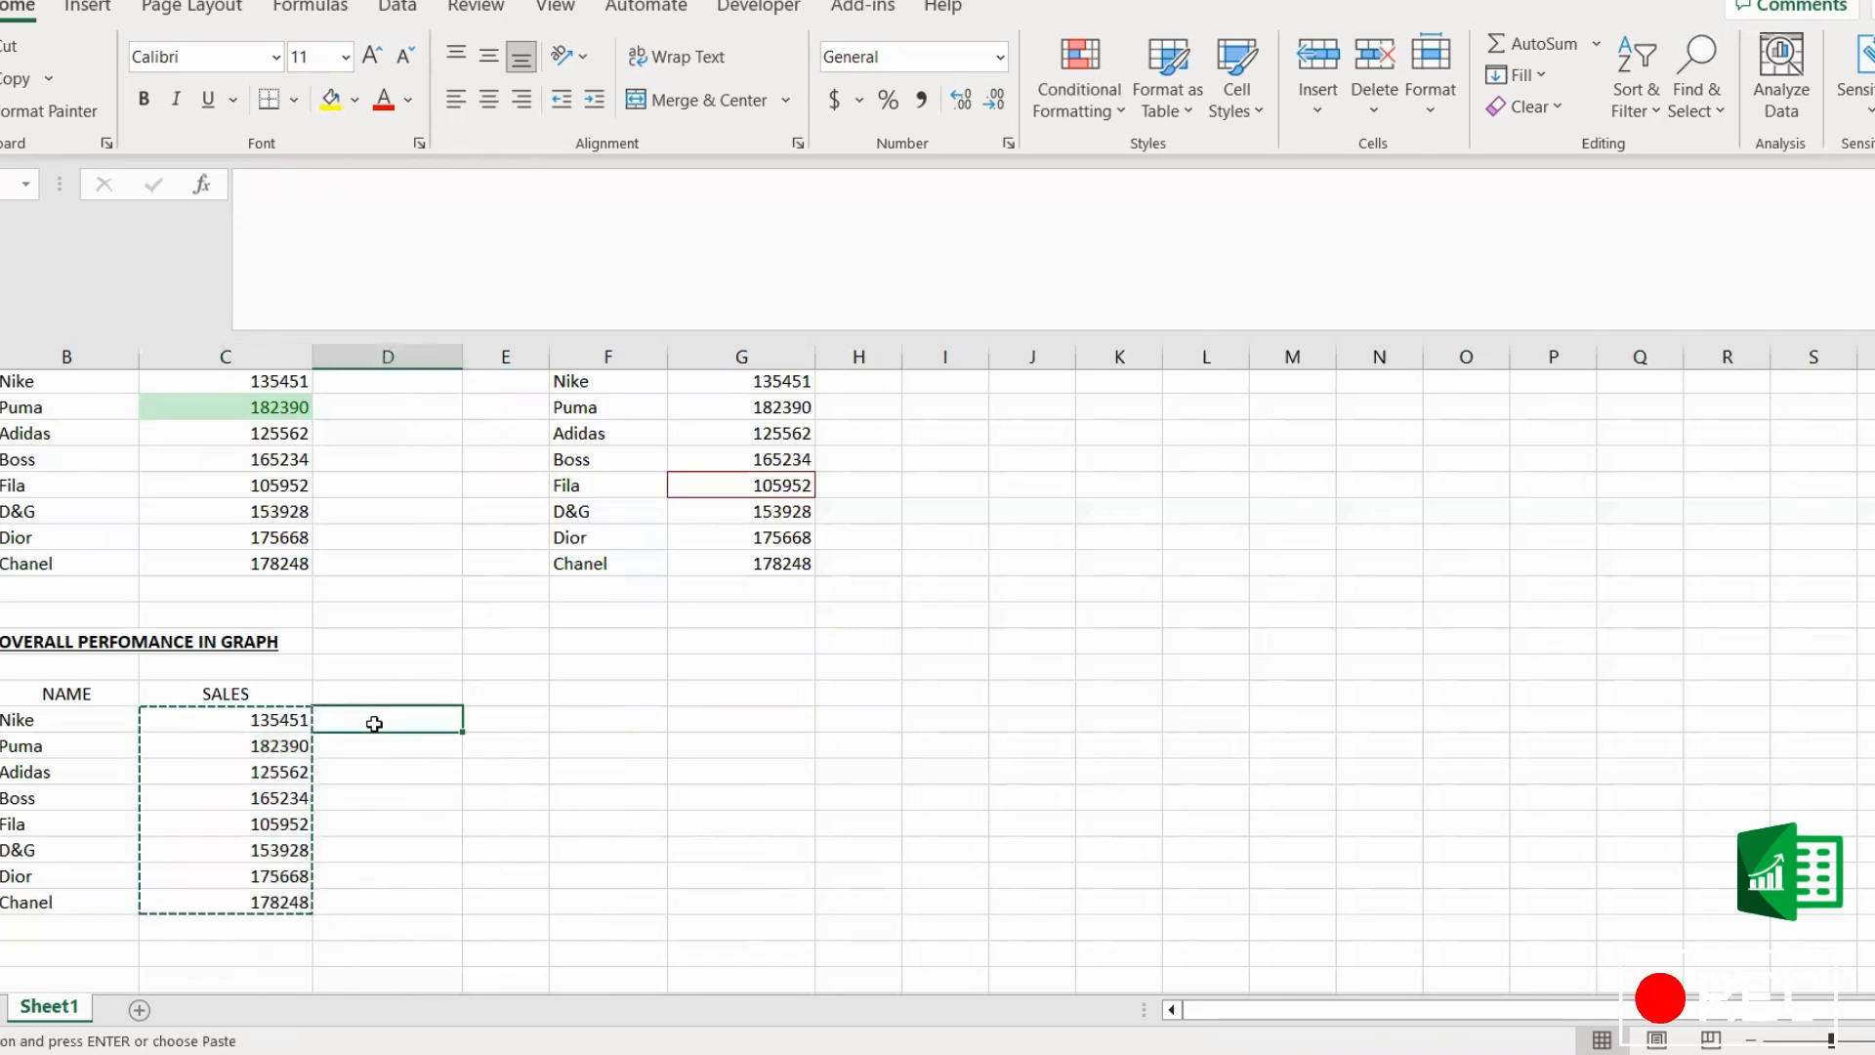
key(ctrl+v)
click(784, 837)
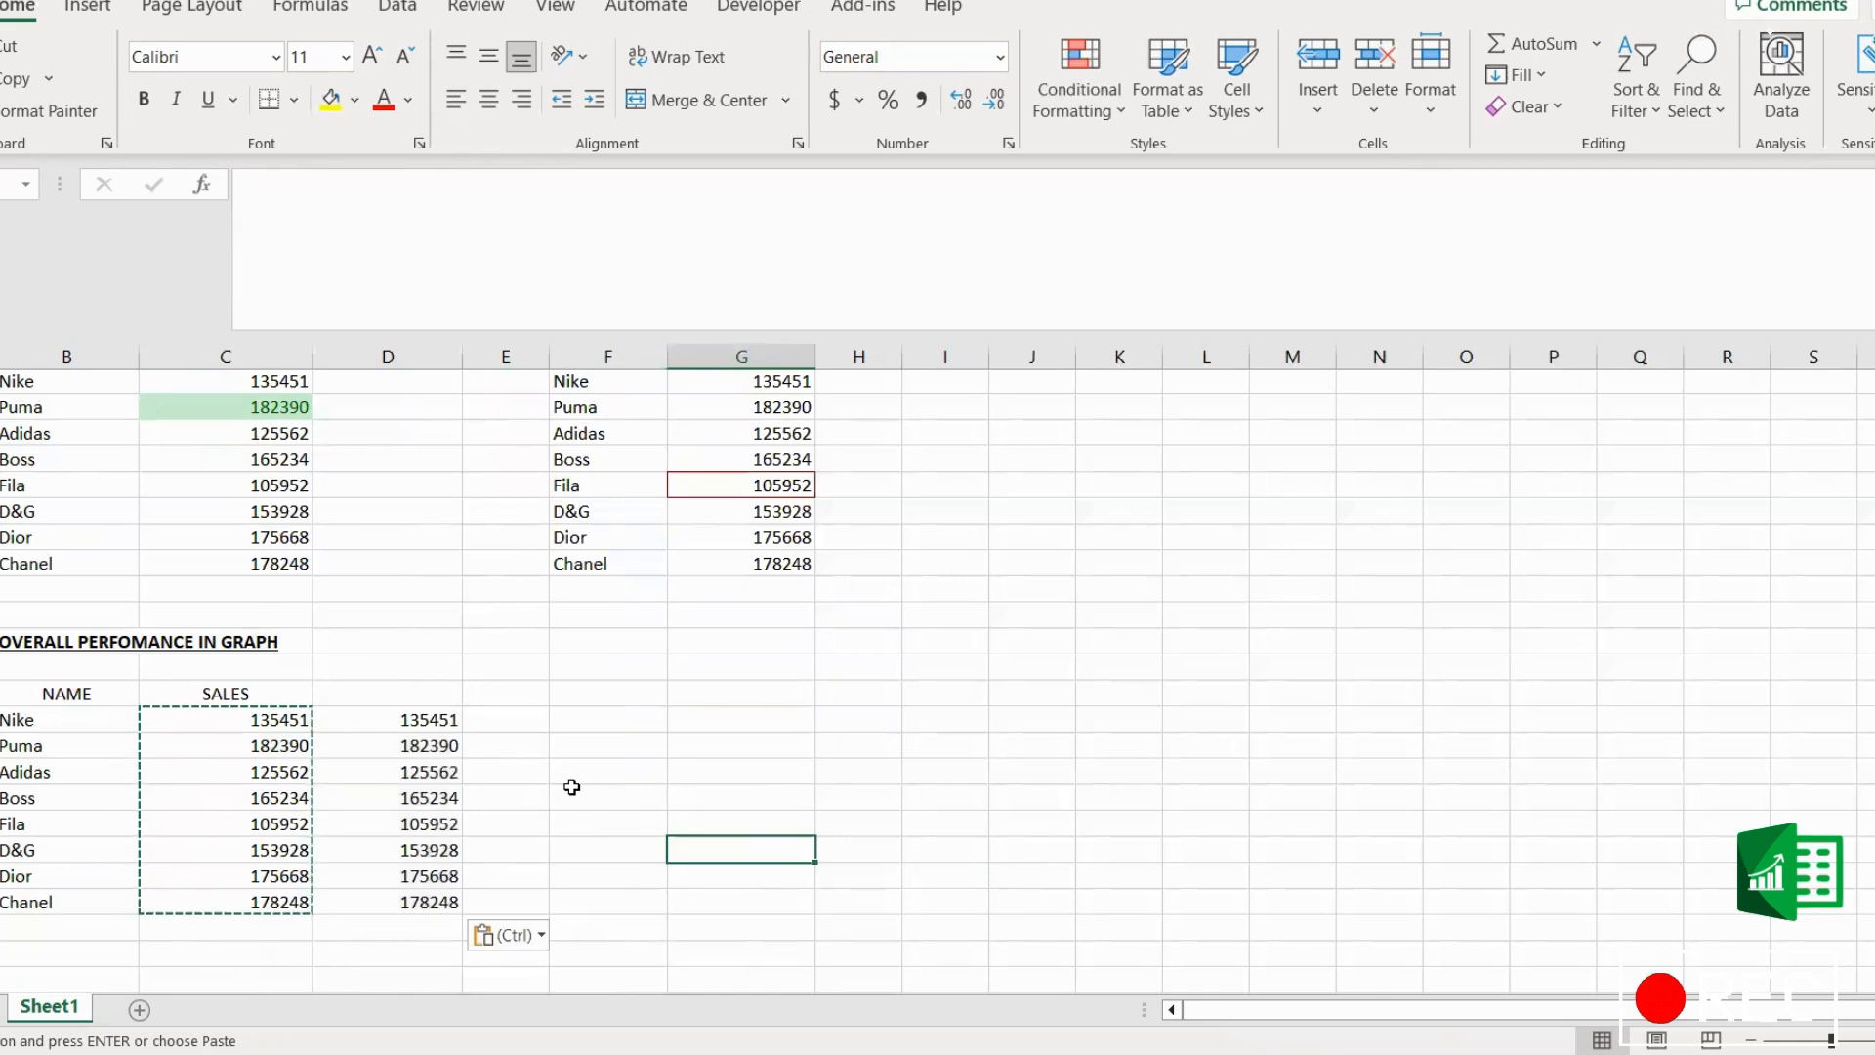
key(Escape)
Step: Apply green solid-fill data bars to the copied sales values in column D
click(420, 720)
drag(420, 720, 406, 899)
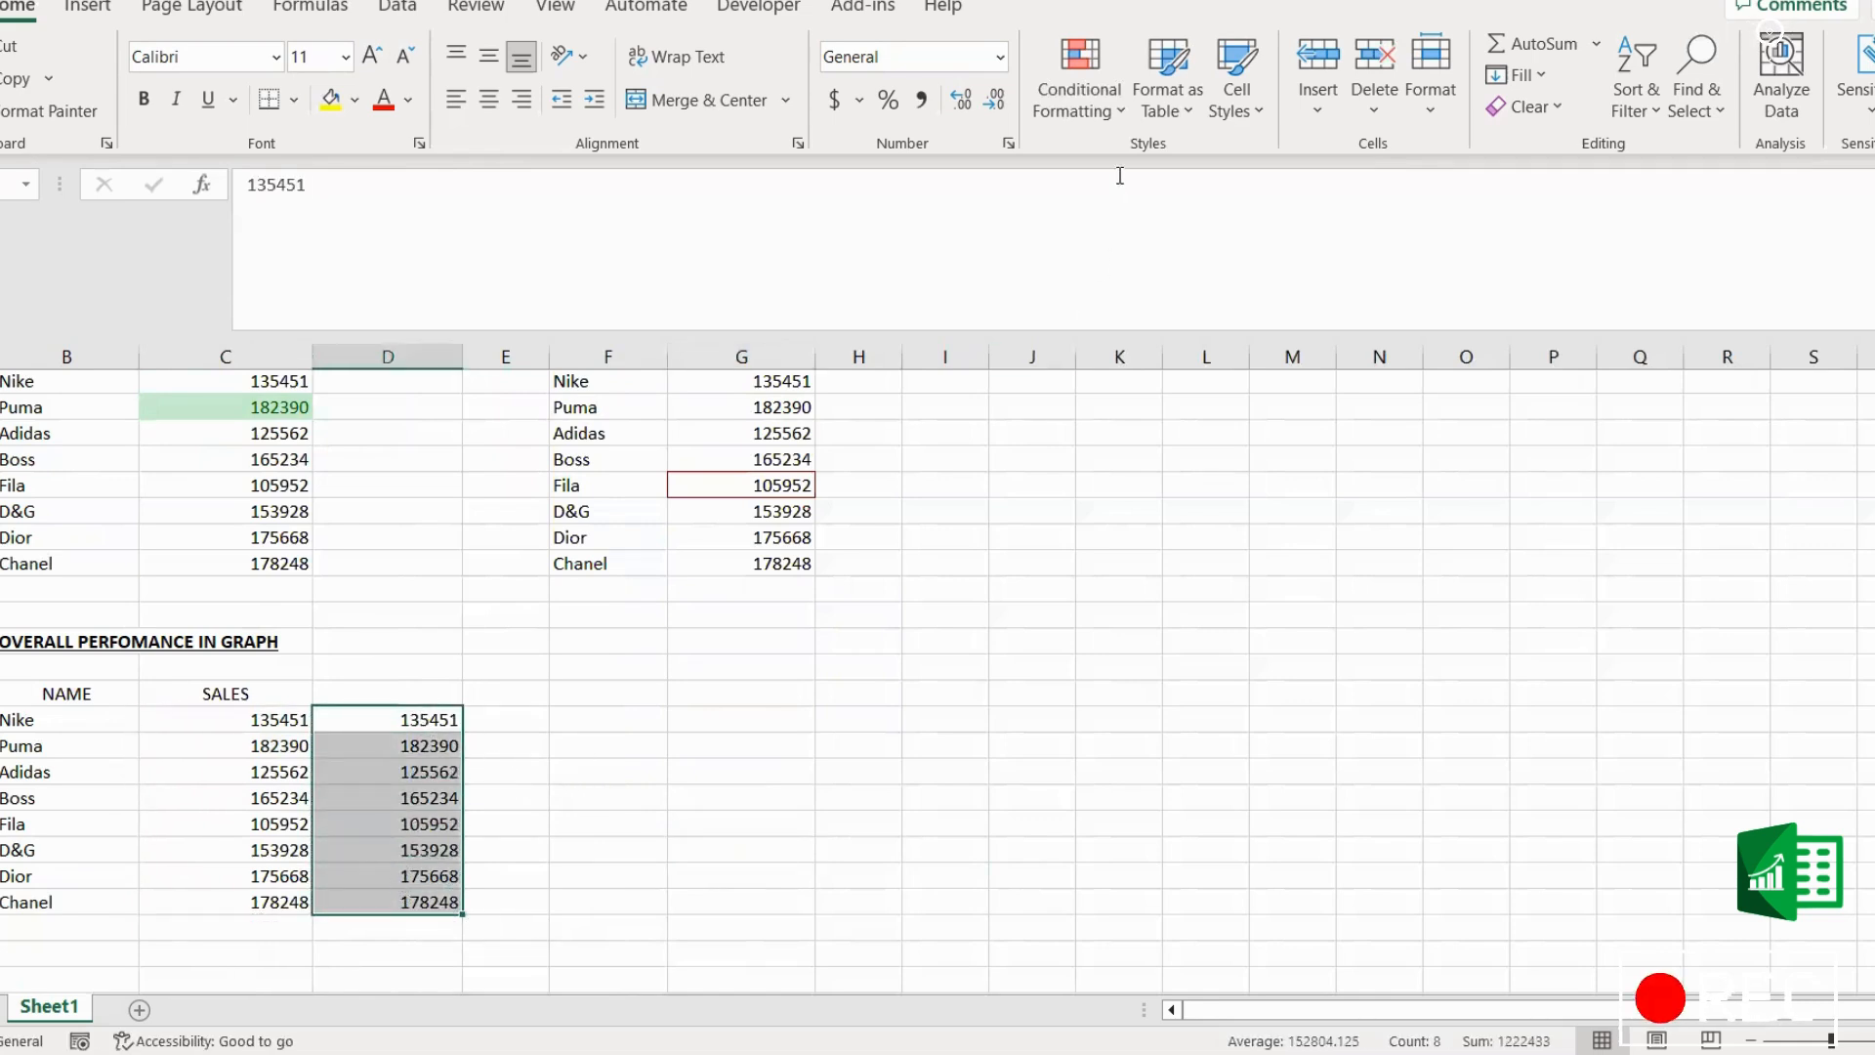
click(1082, 111)
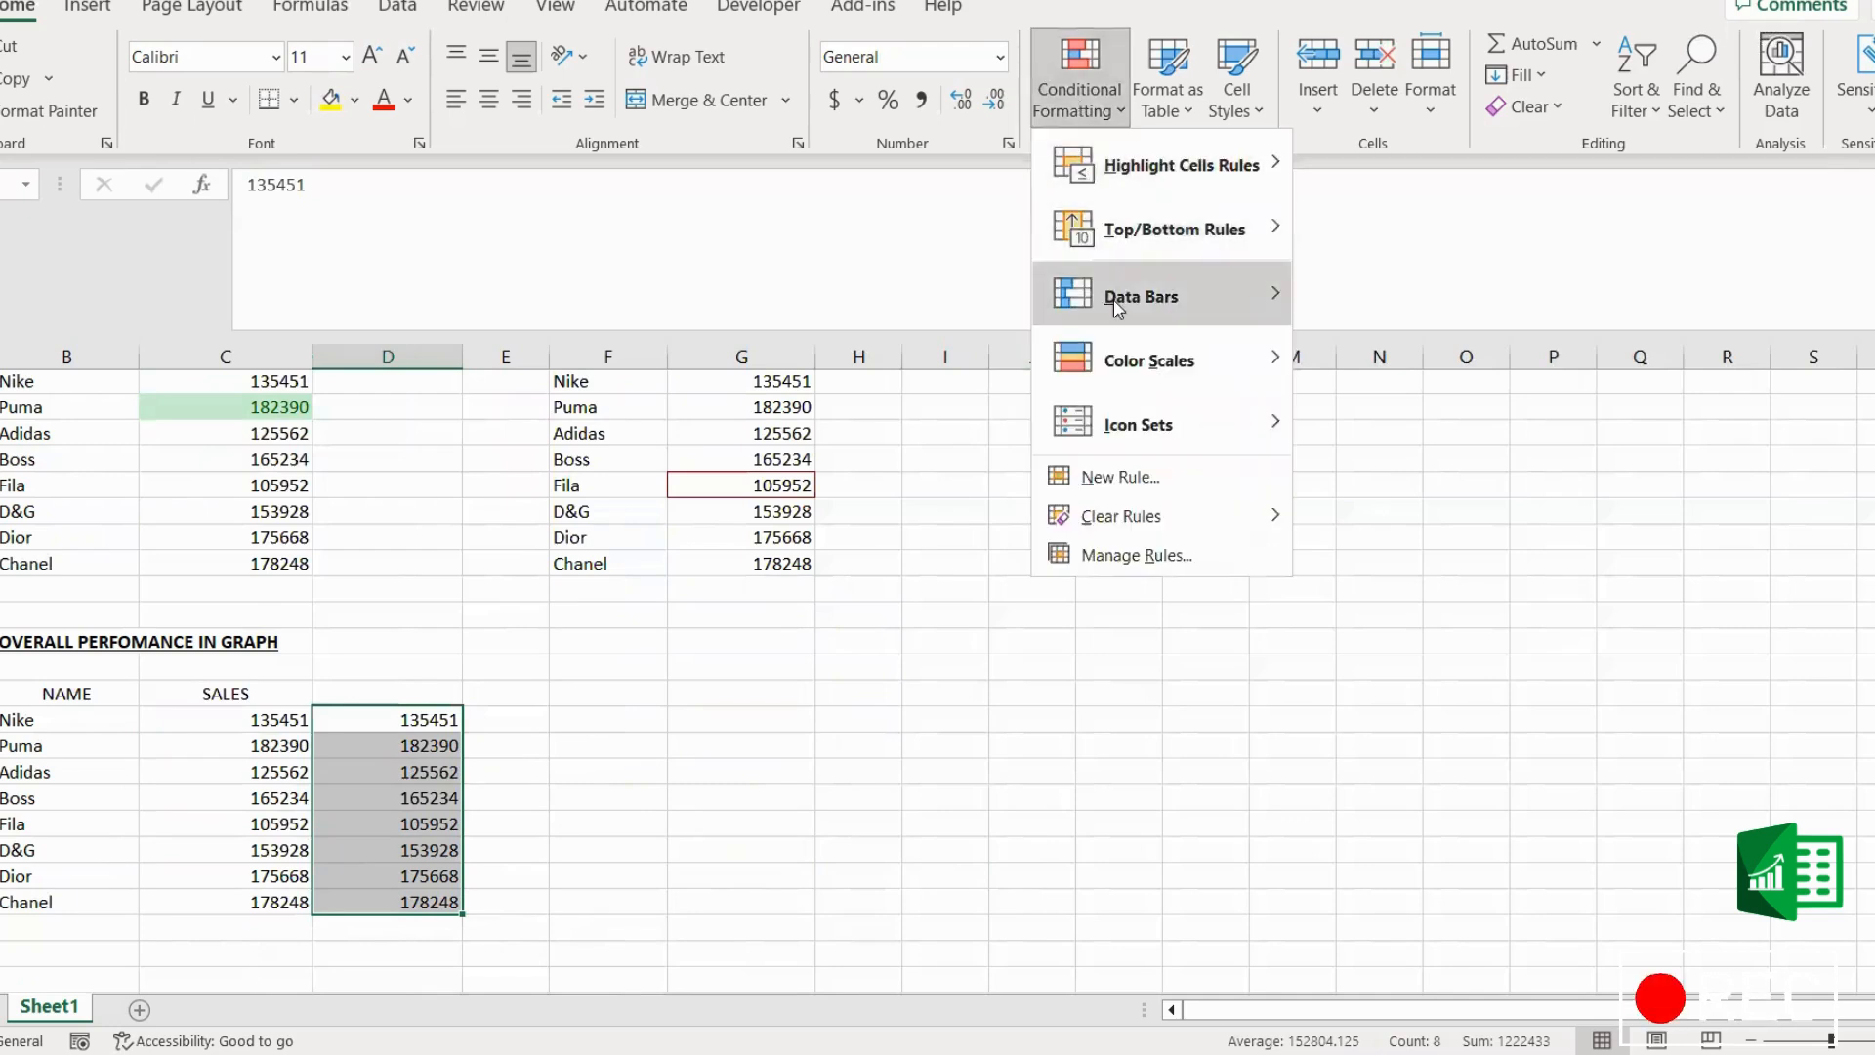
mouse_move(1118, 311)
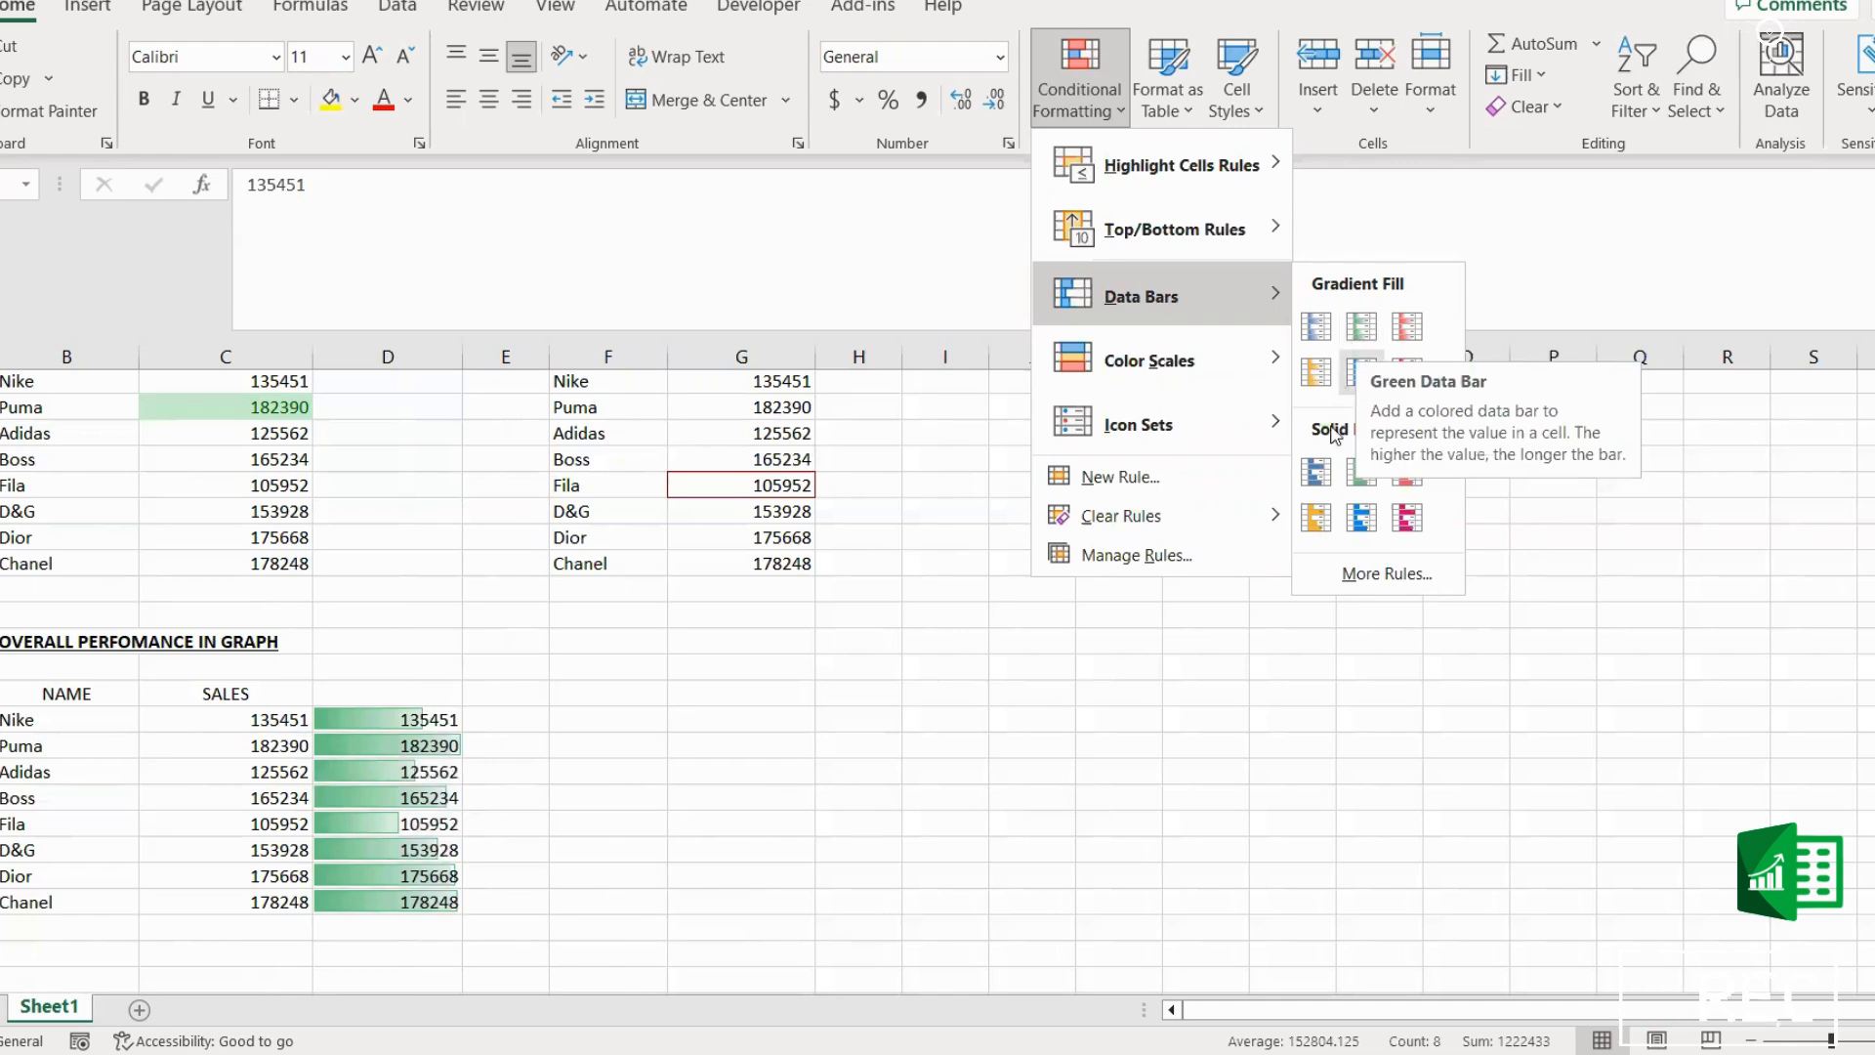
click(1364, 481)
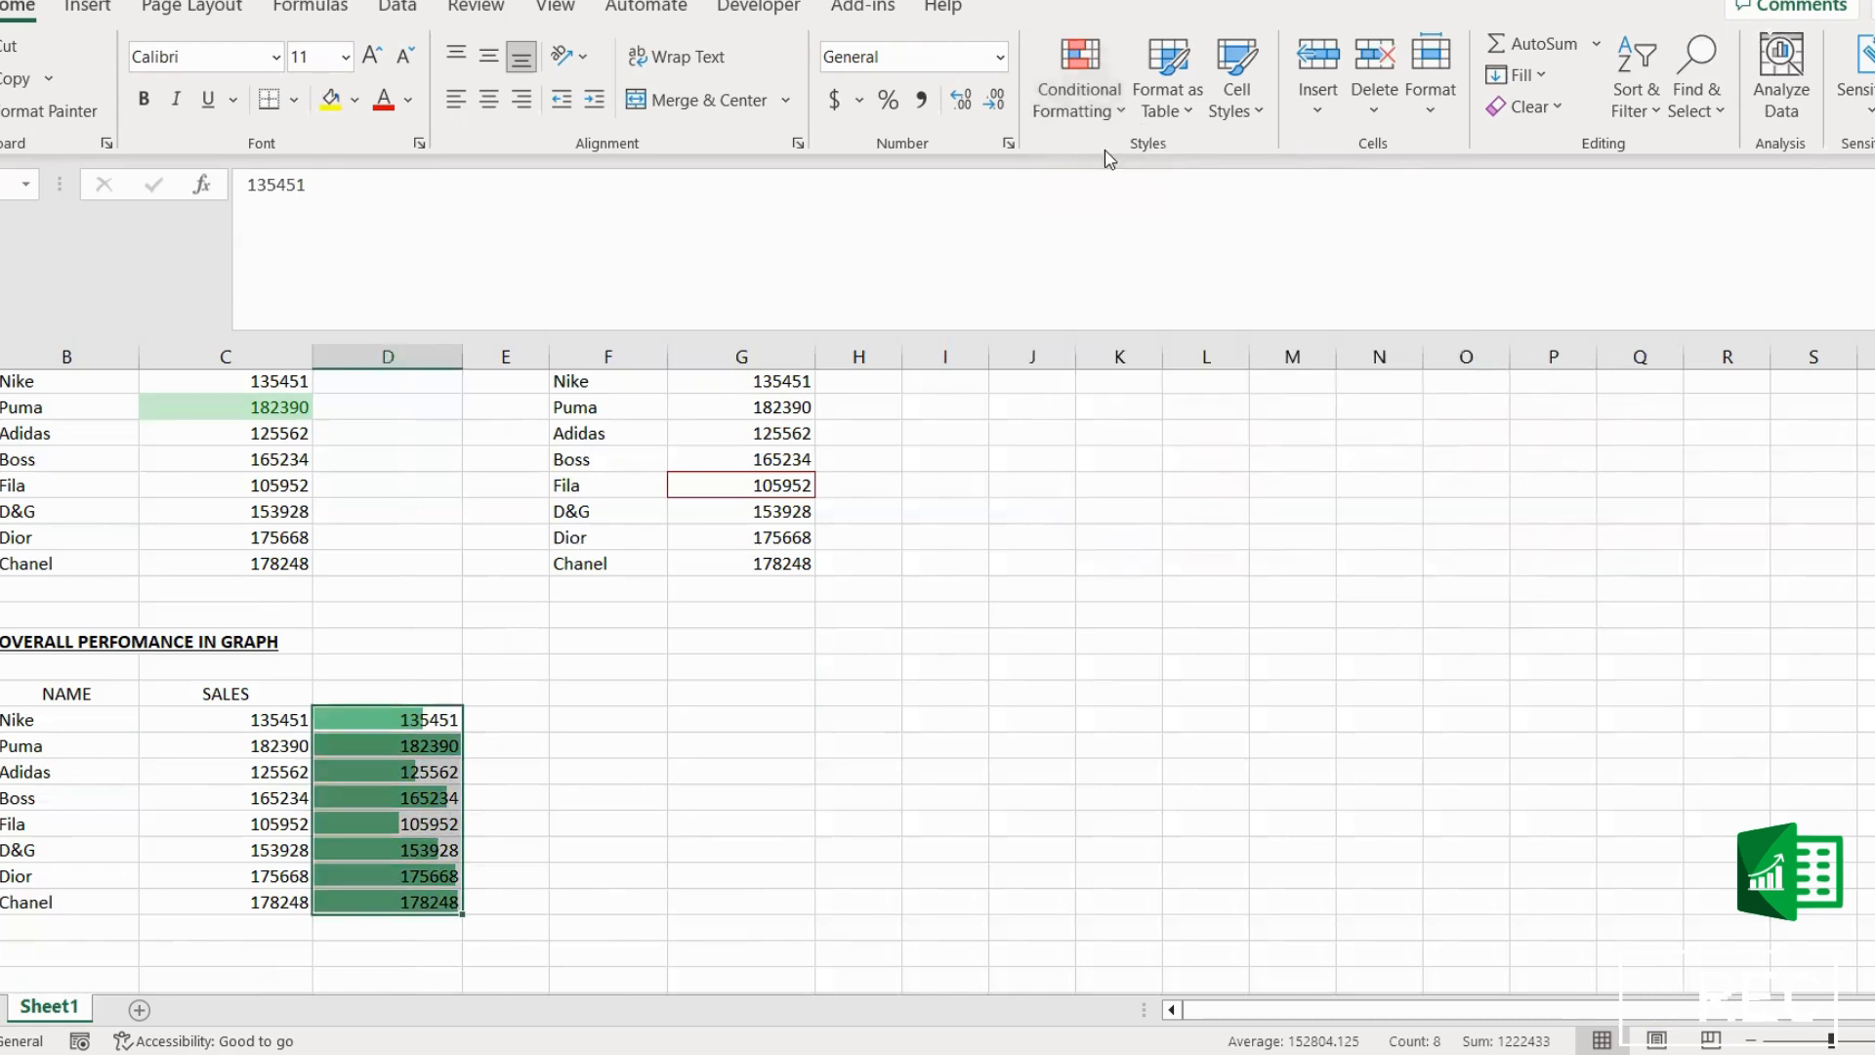
click(1102, 108)
mouse_move(1113, 369)
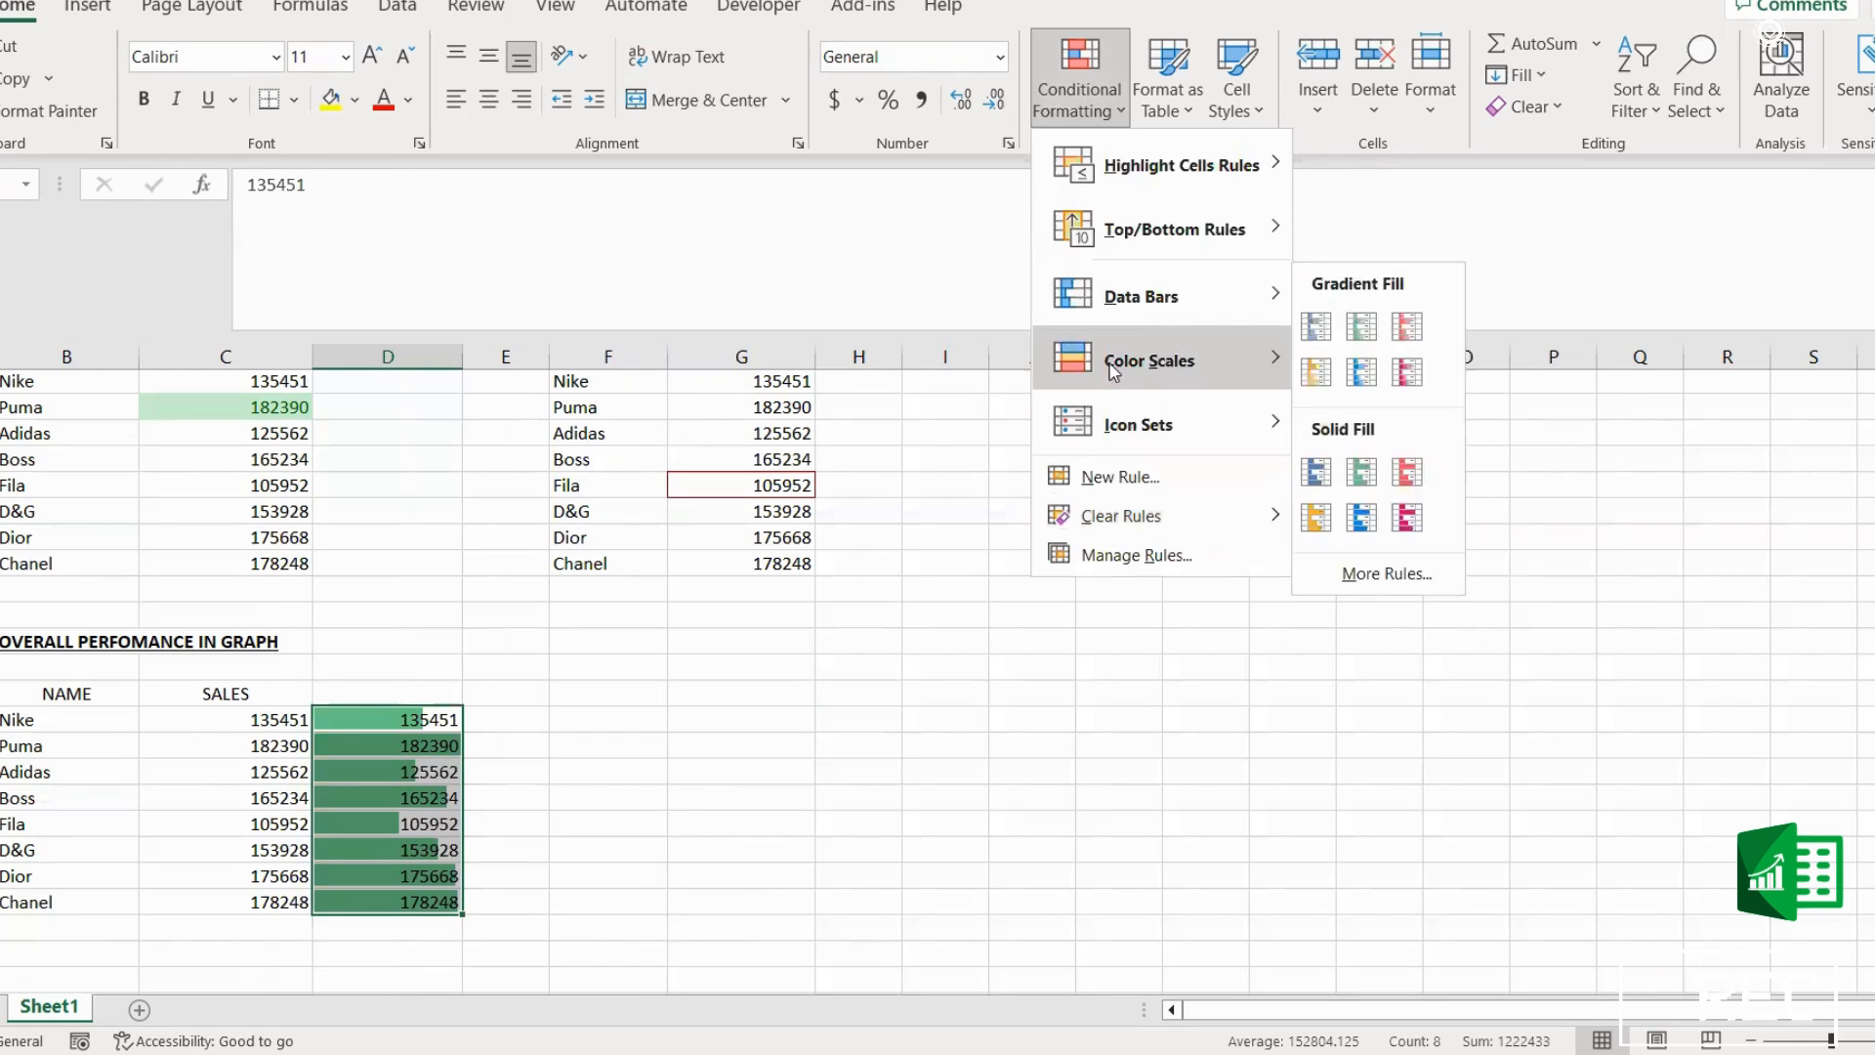
click(528, 728)
click(506, 721)
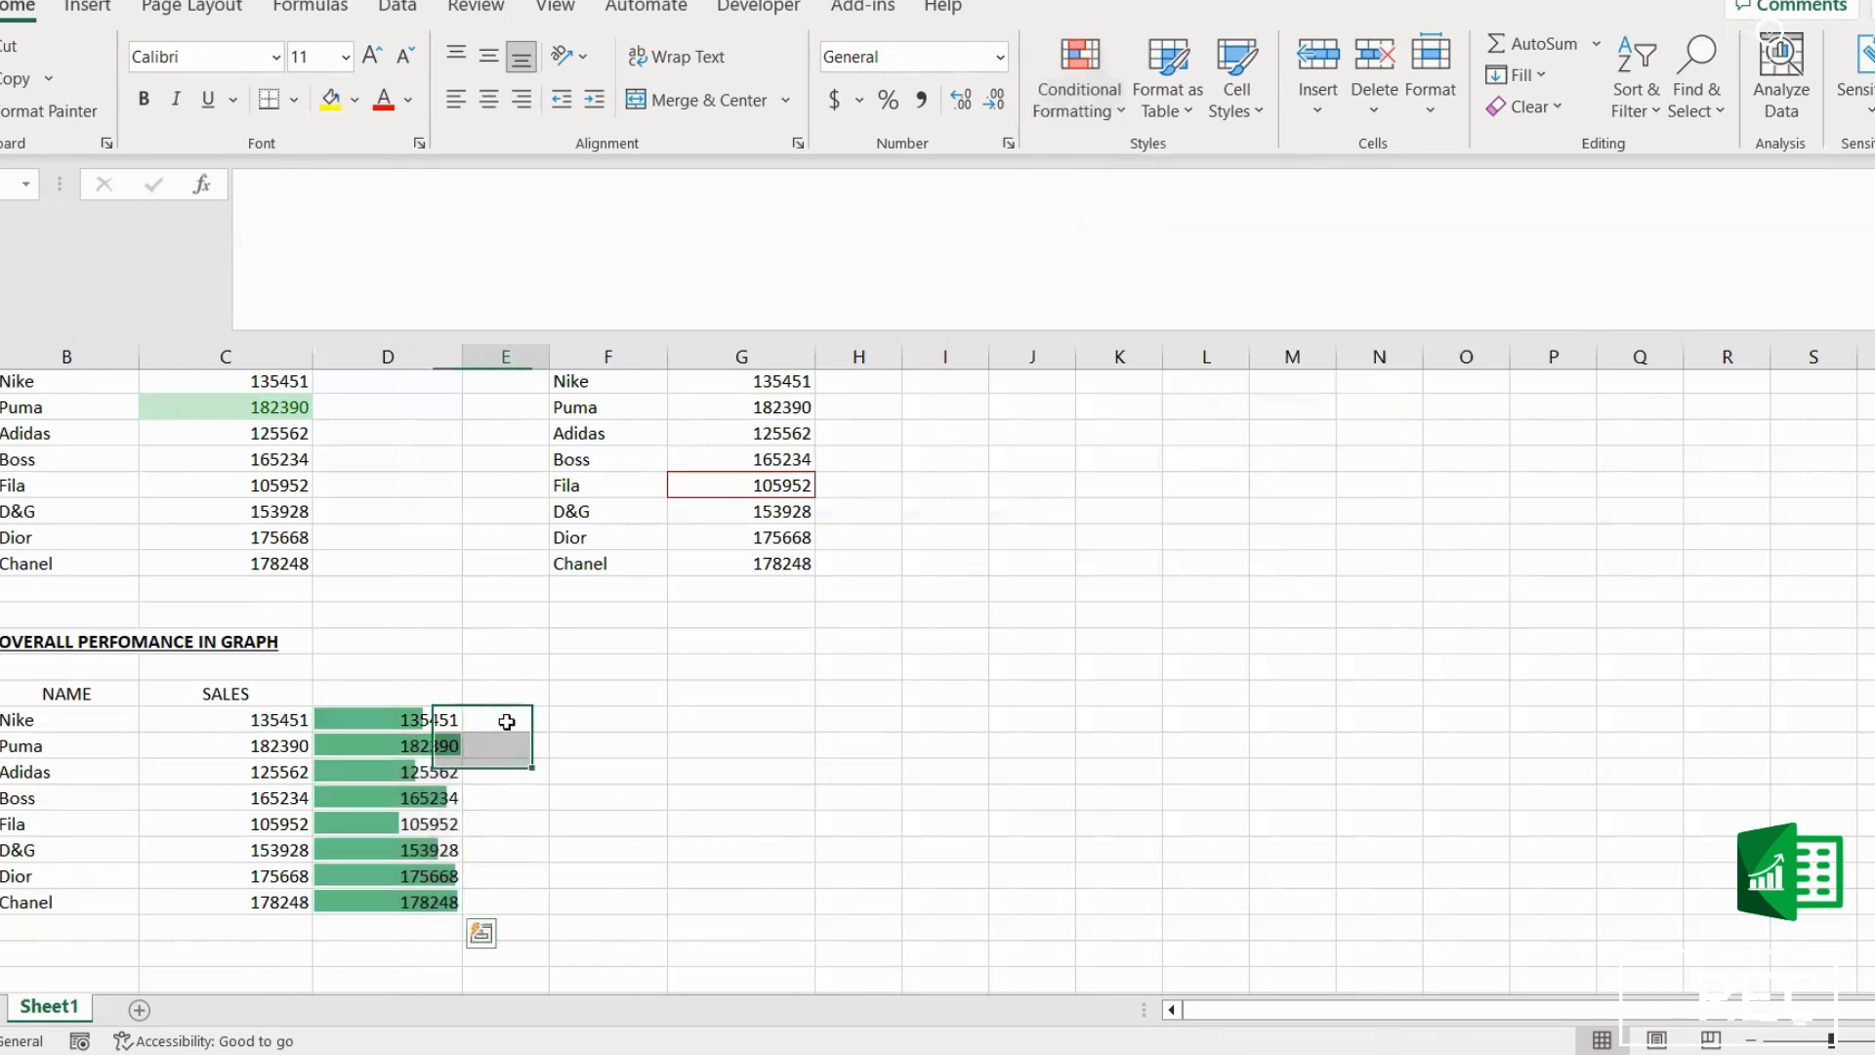
drag(411, 720, 403, 904)
click(605, 871)
drag(423, 721, 420, 918)
click(606, 825)
Step: Open a new data bar formatting rule for the column D values and turn on Show Bar Only
drag(423, 721, 420, 900)
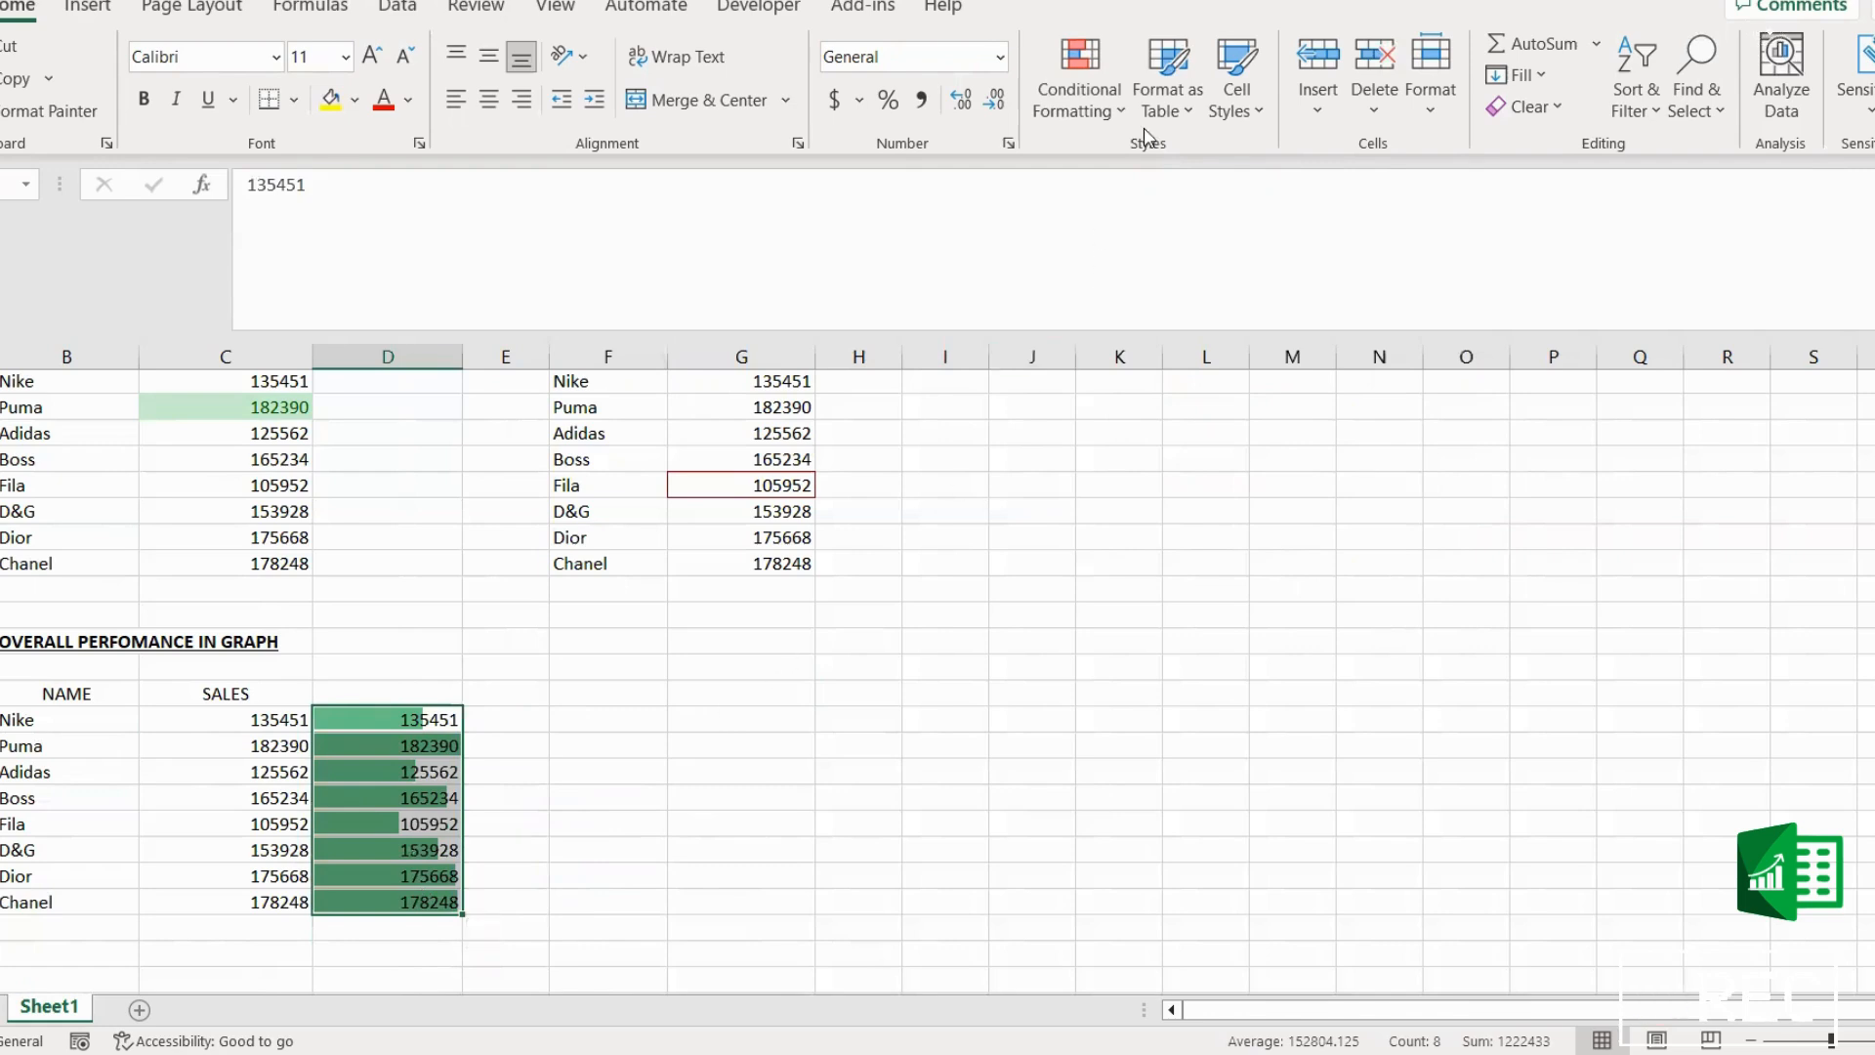
click(1112, 98)
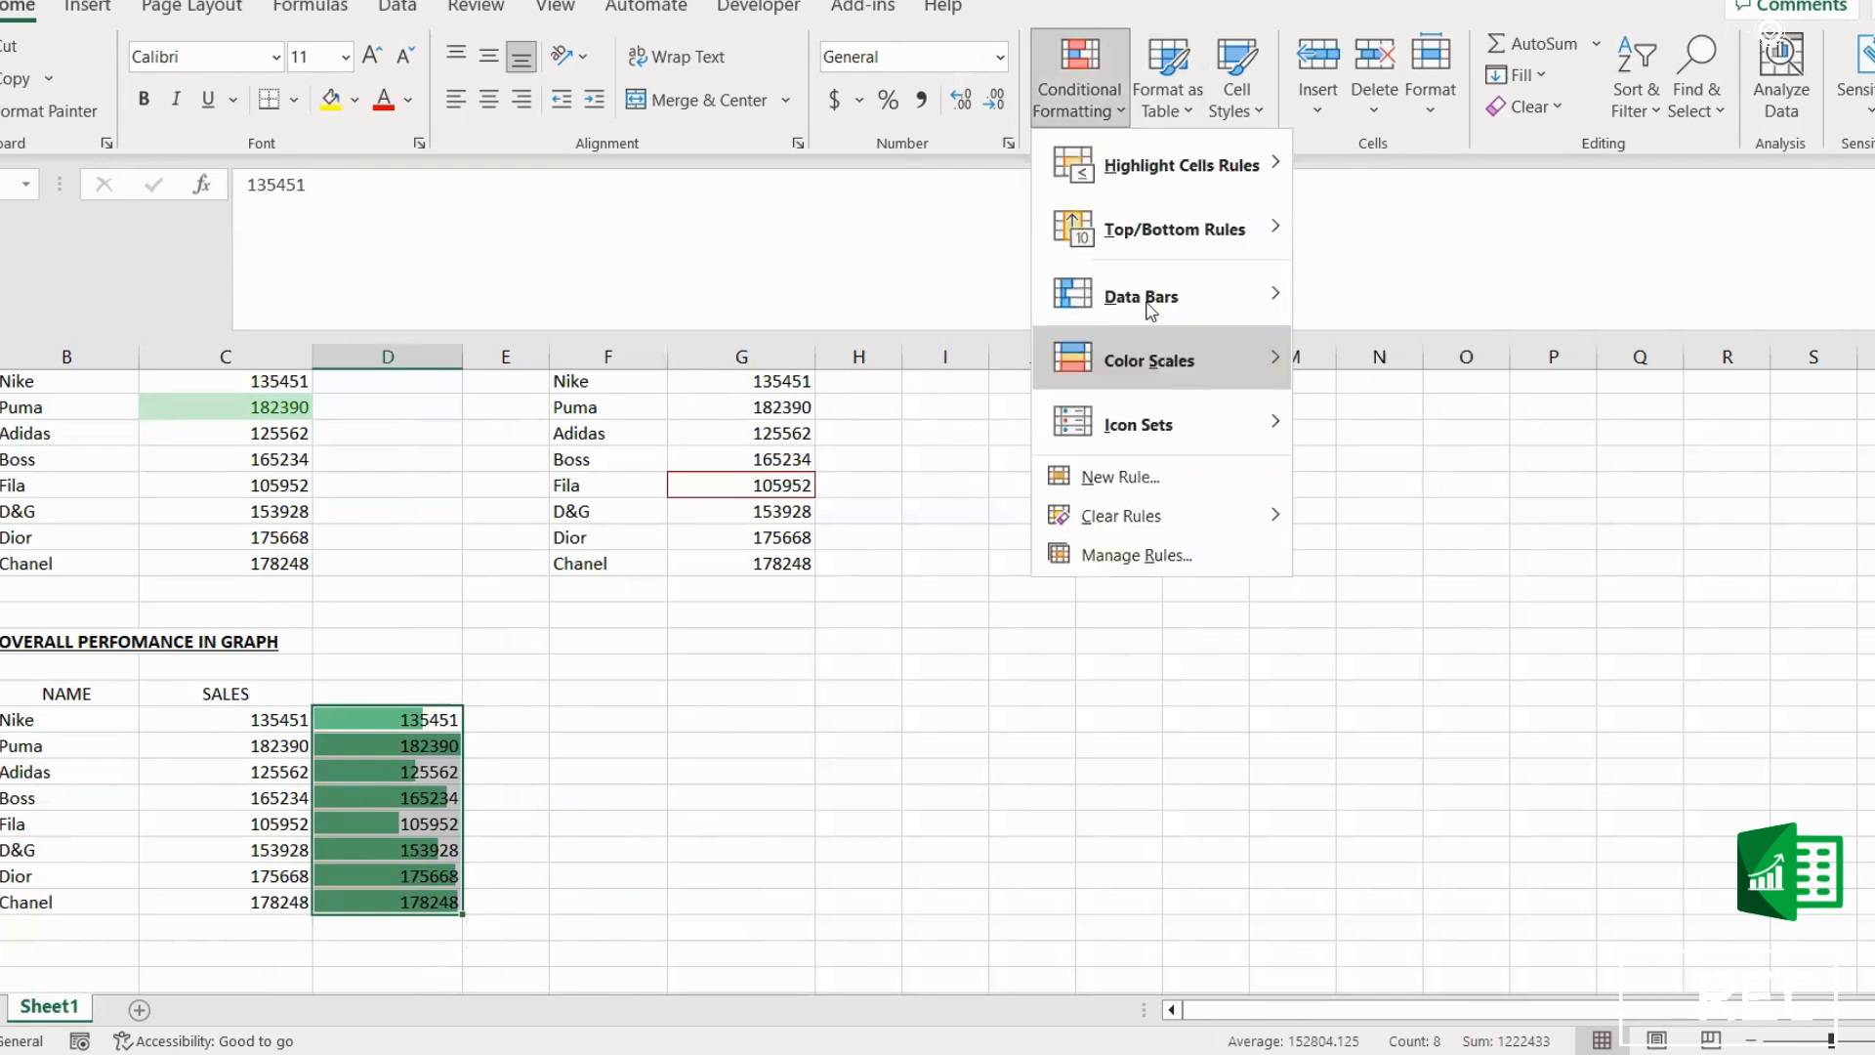
mouse_move(1272, 291)
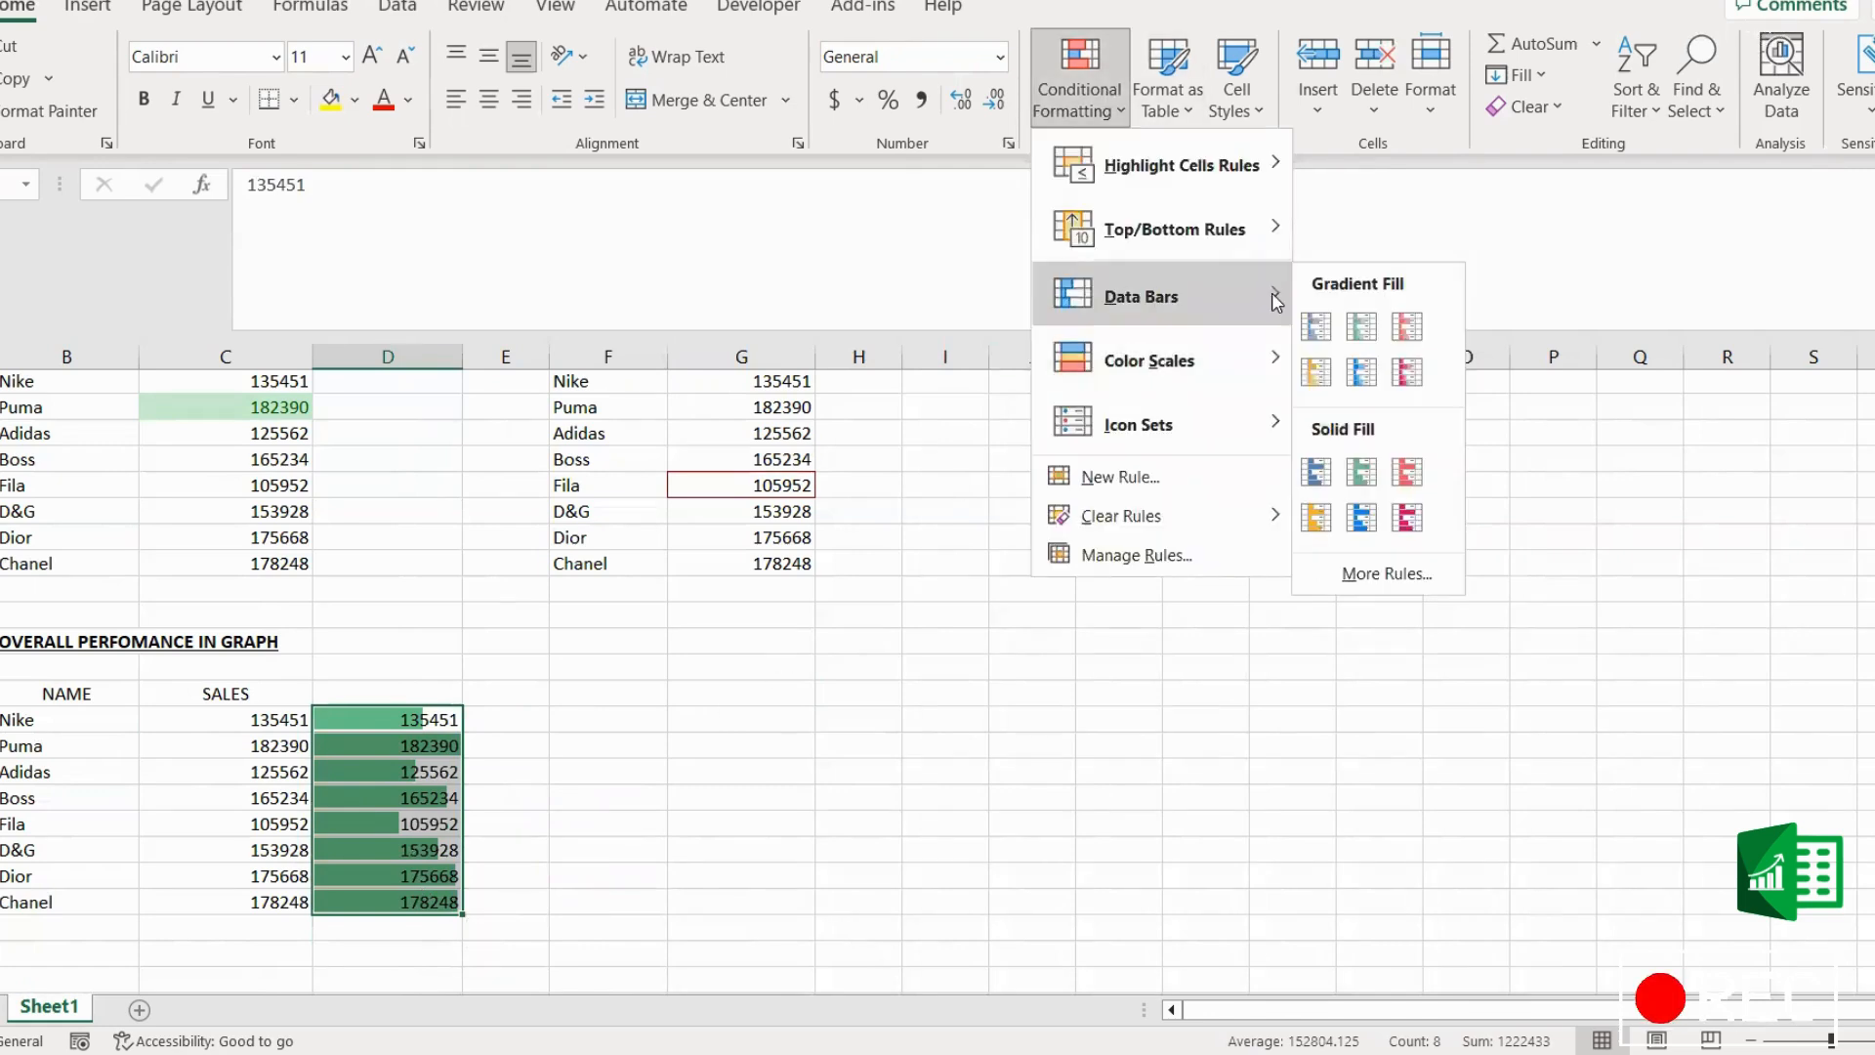
click(1361, 584)
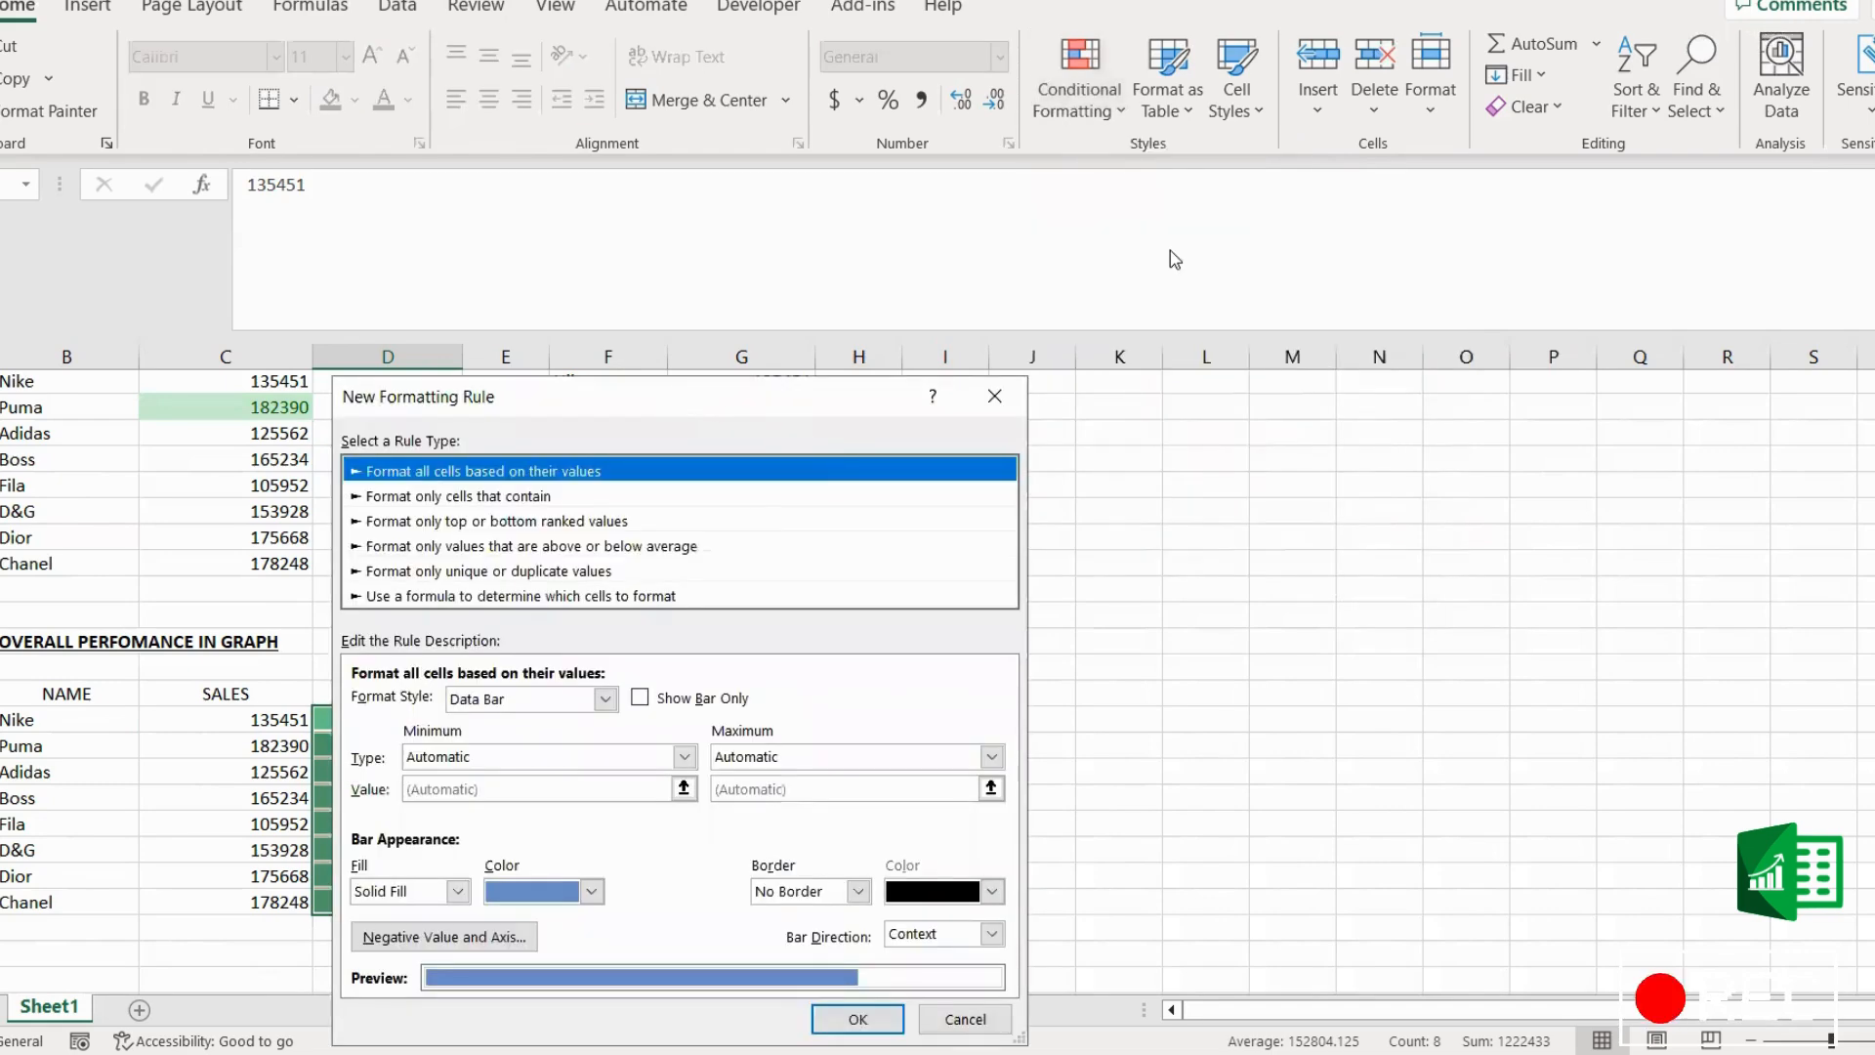
drag(586, 396, 1162, 241)
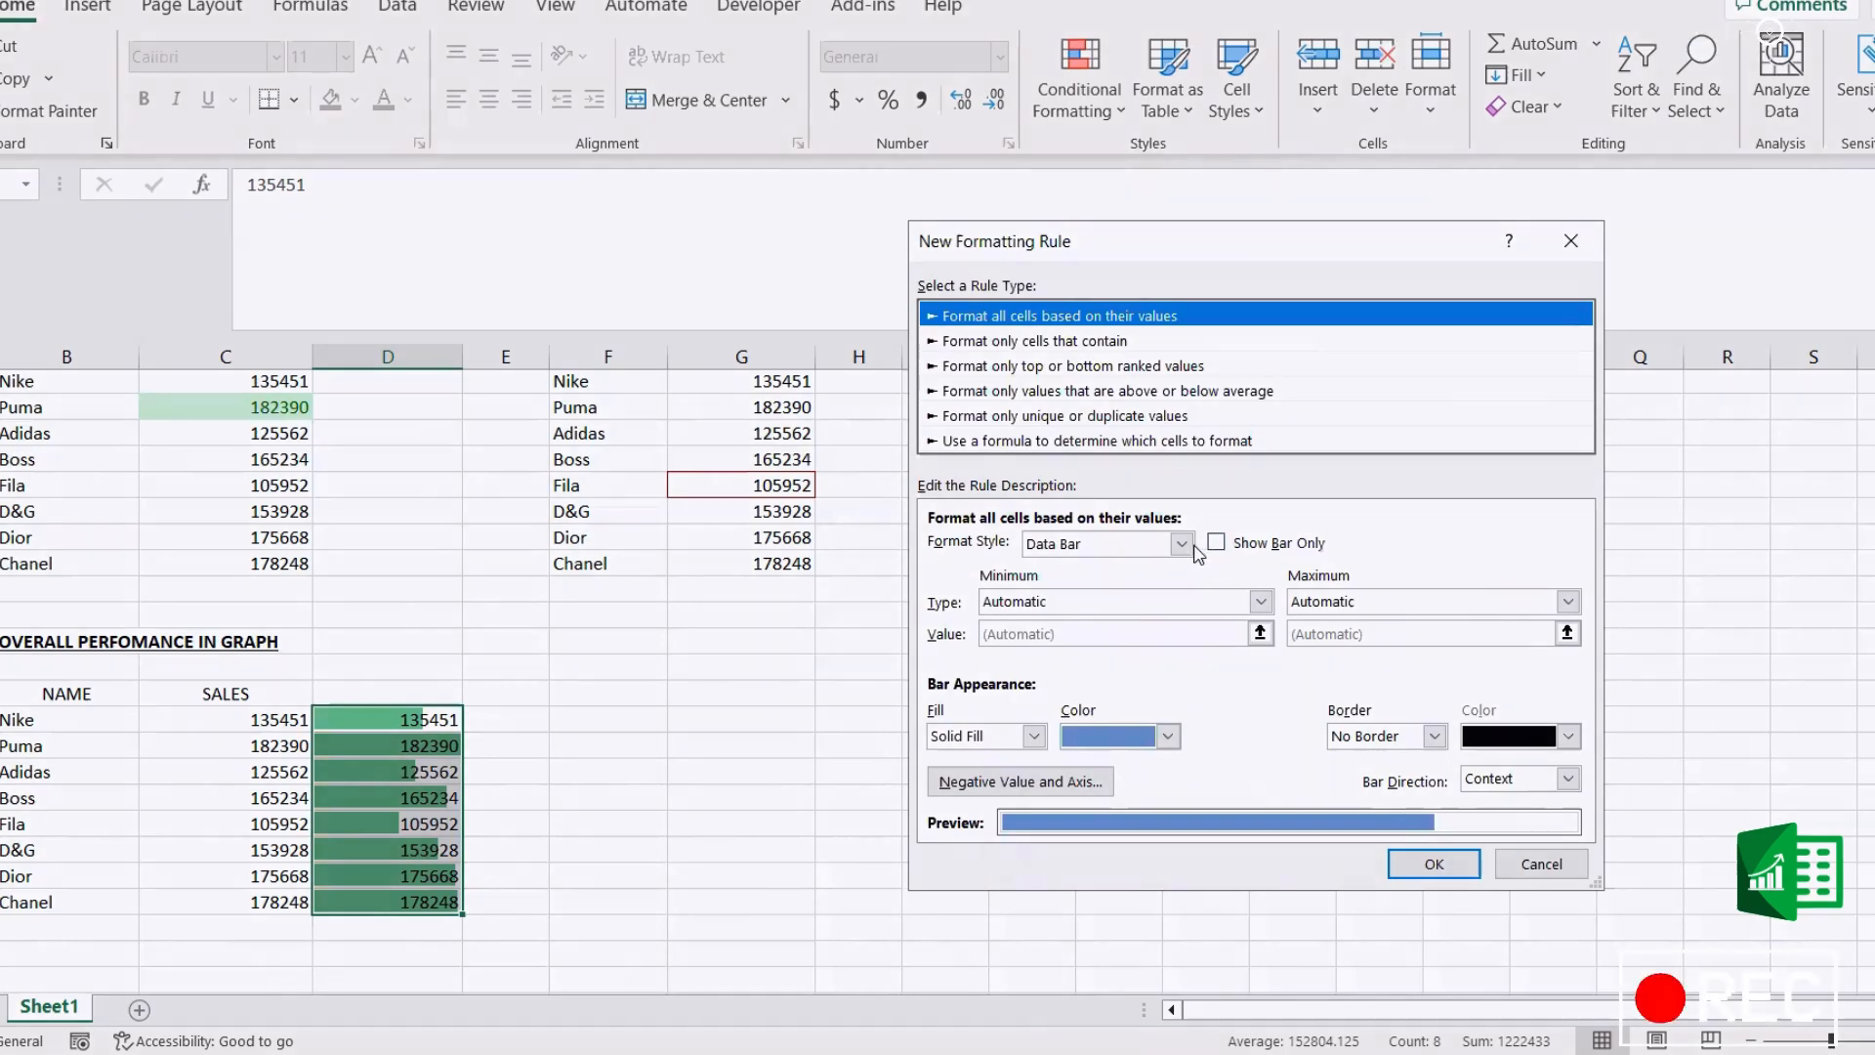
click(1182, 545)
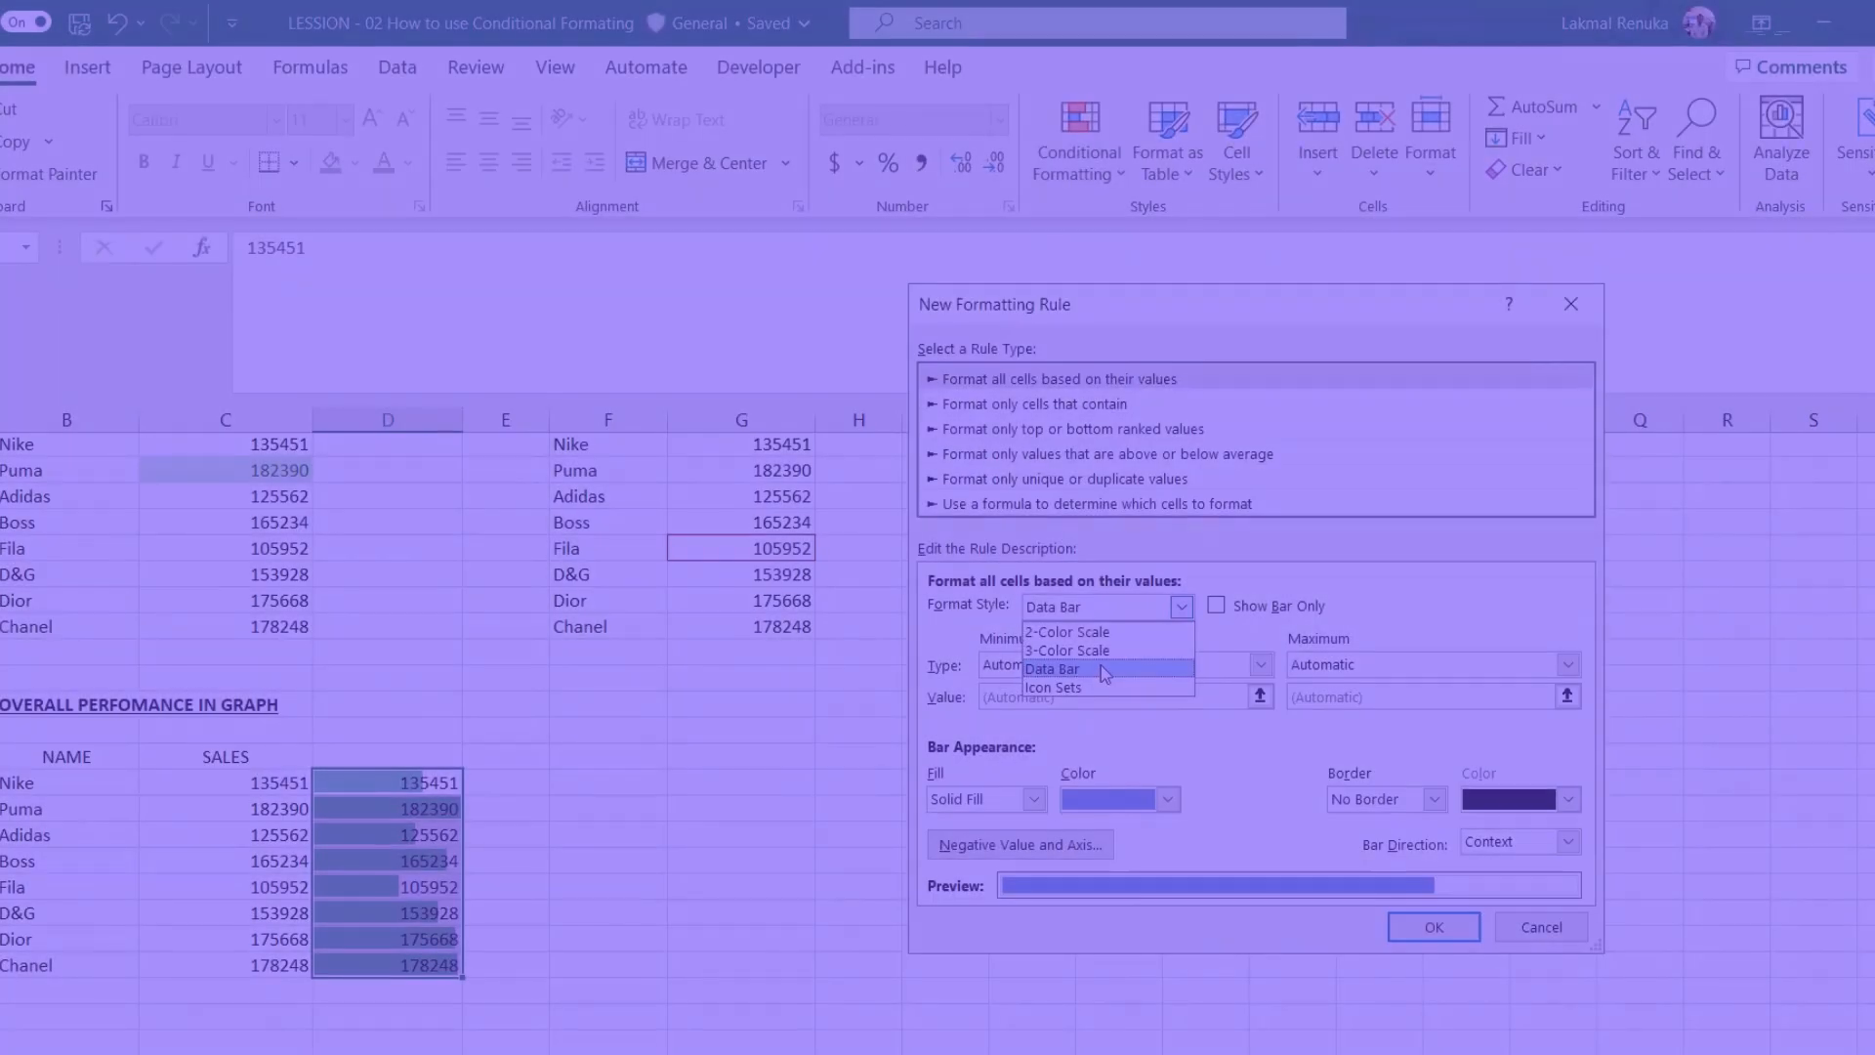
click(1101, 667)
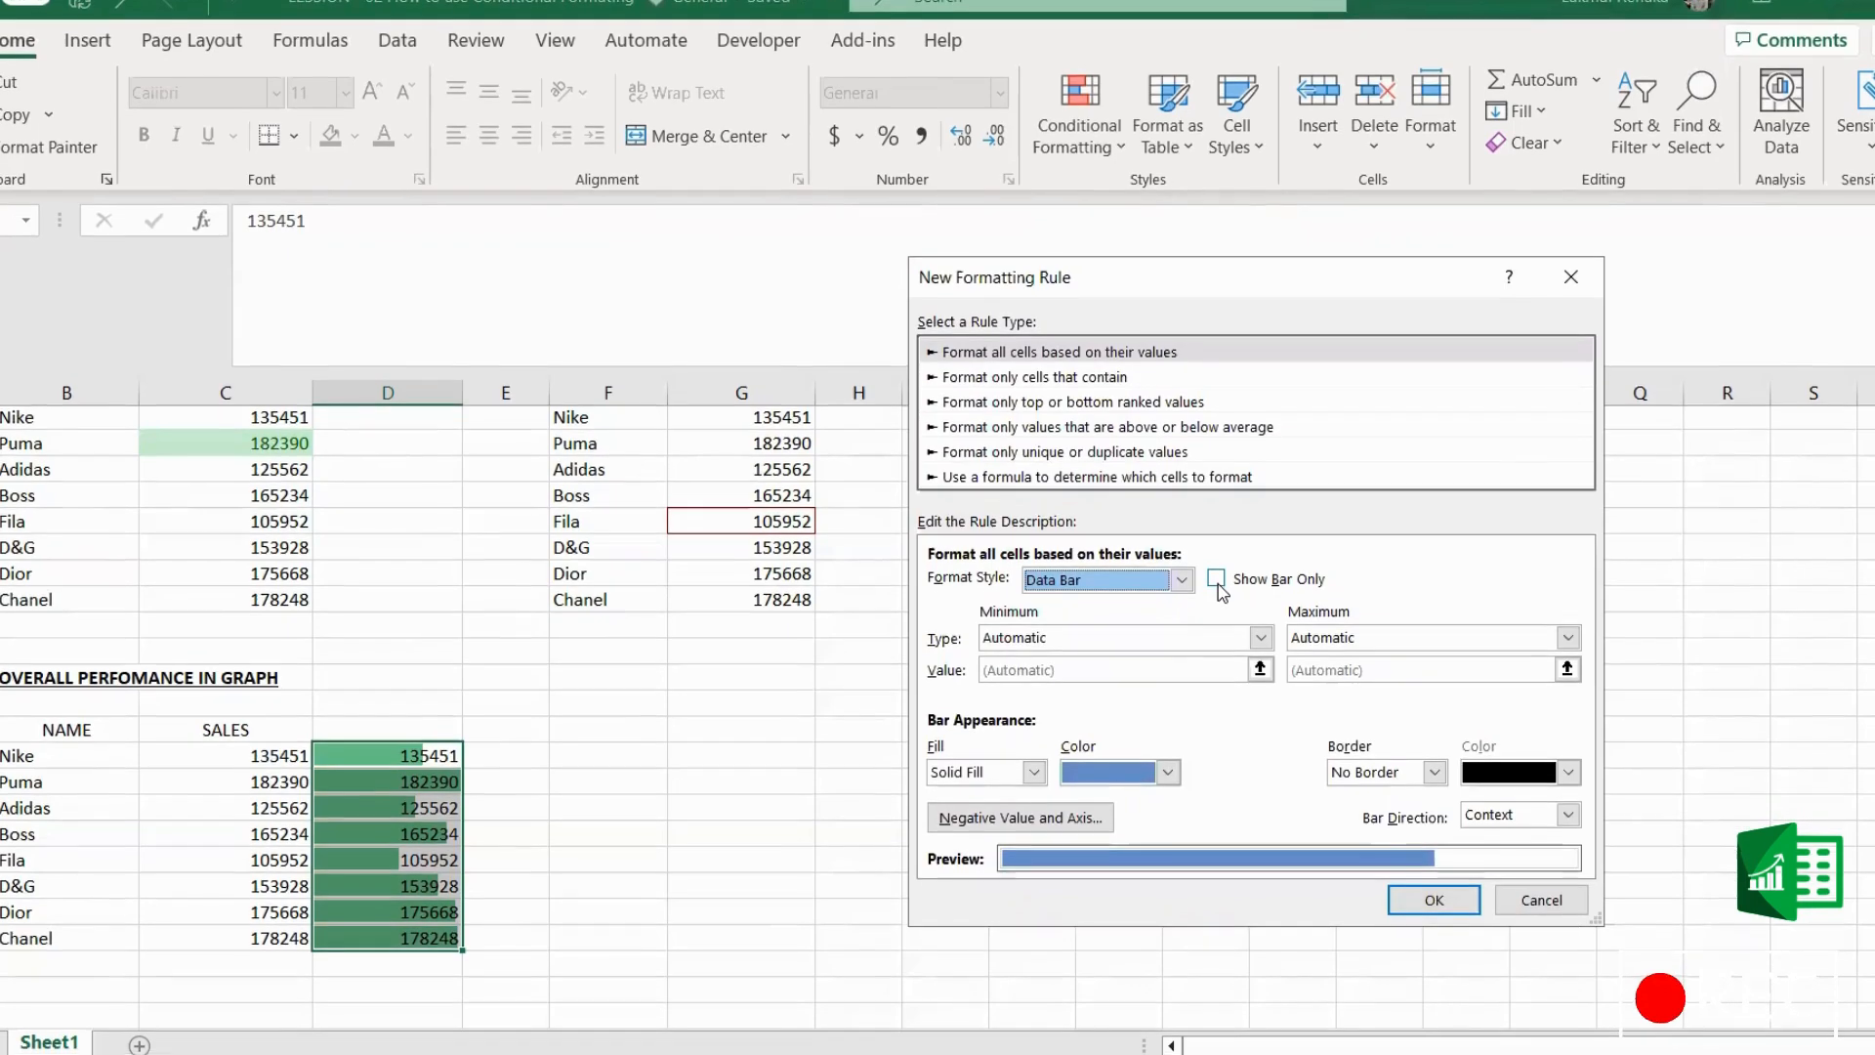
click(1216, 580)
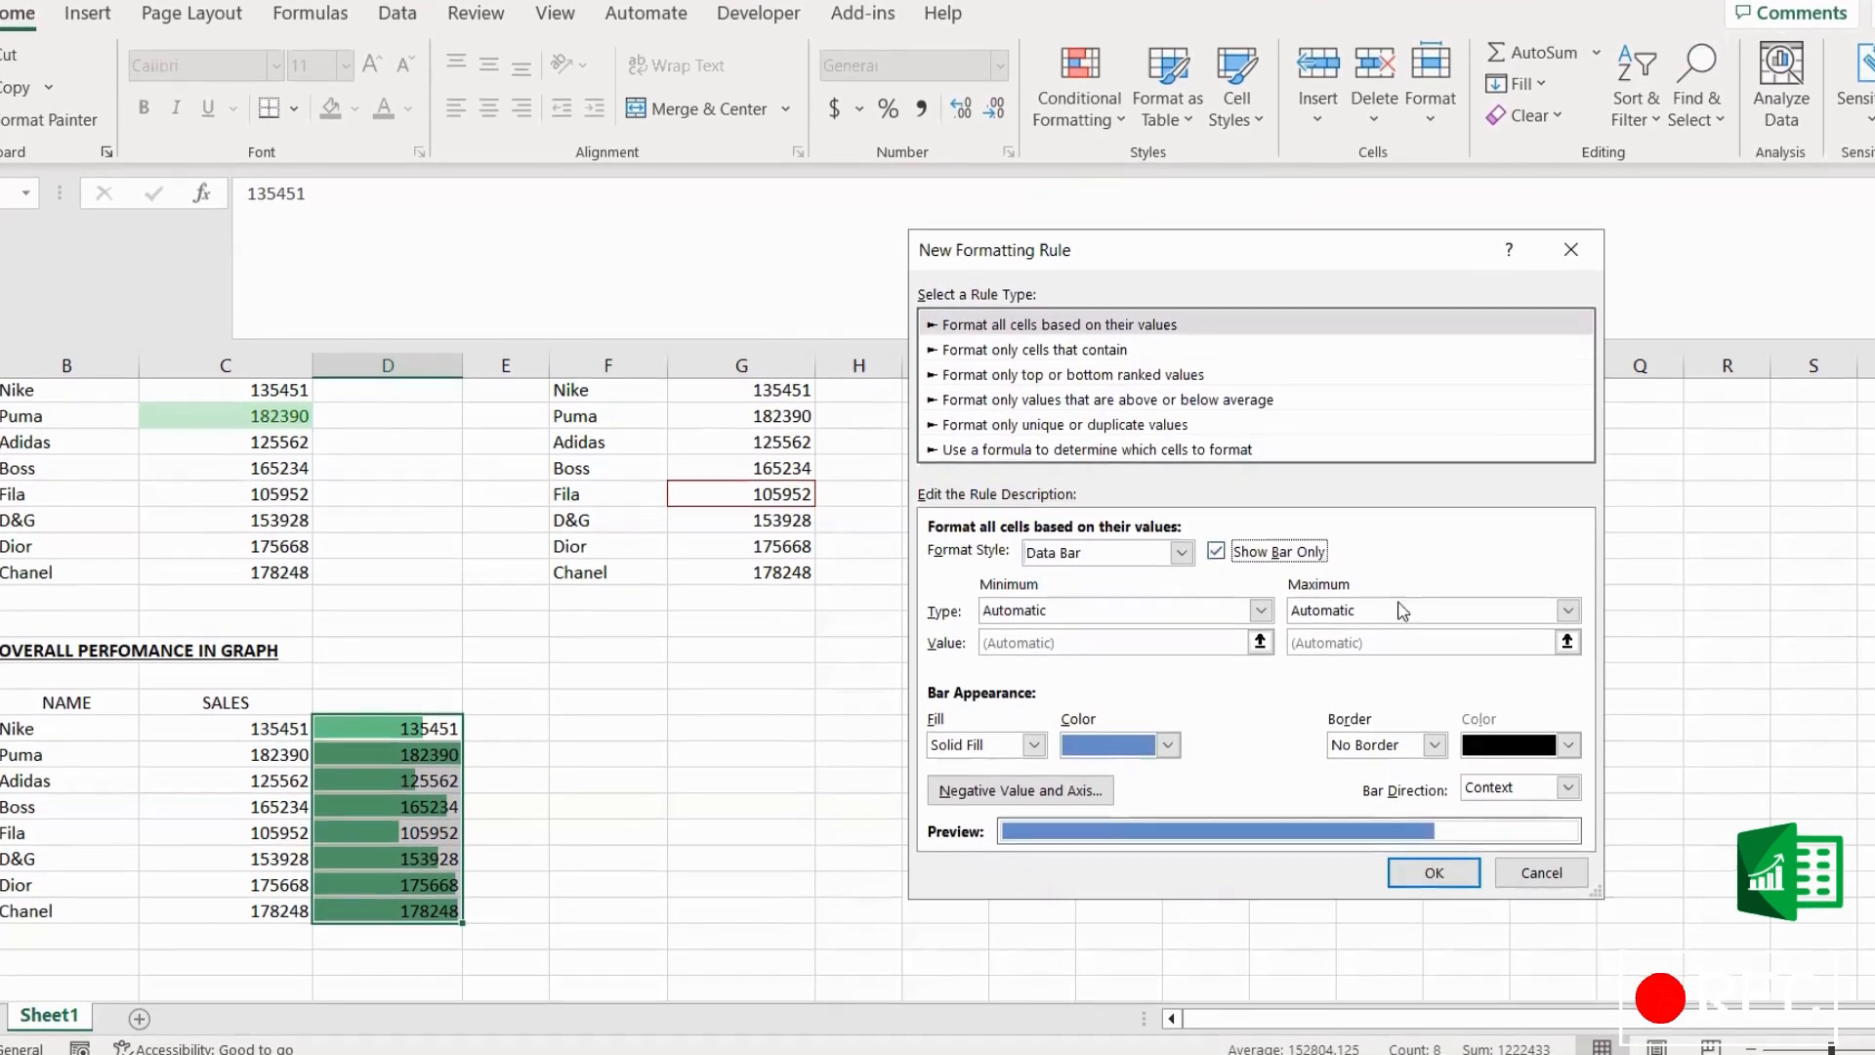
Step: Set the bar colour to a light green theme colour and apply the rule
click(1168, 740)
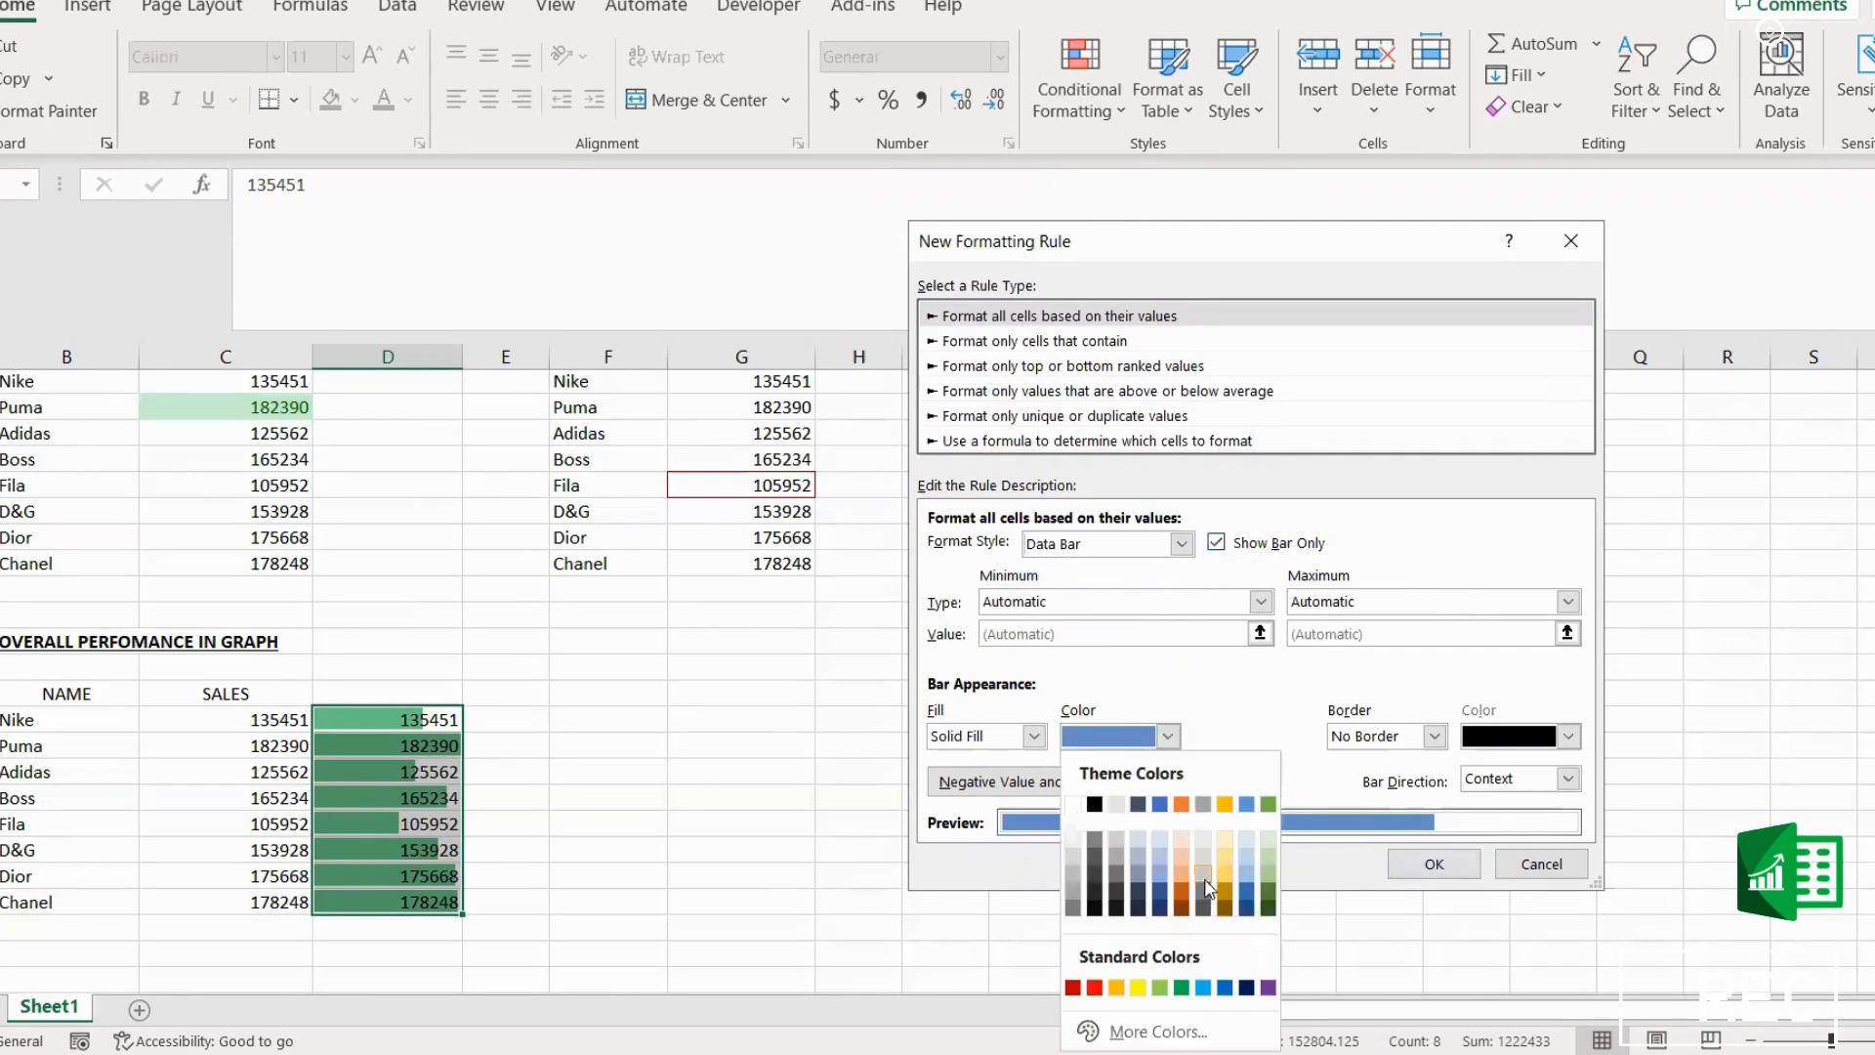
click(1260, 872)
click(1433, 863)
click(799, 869)
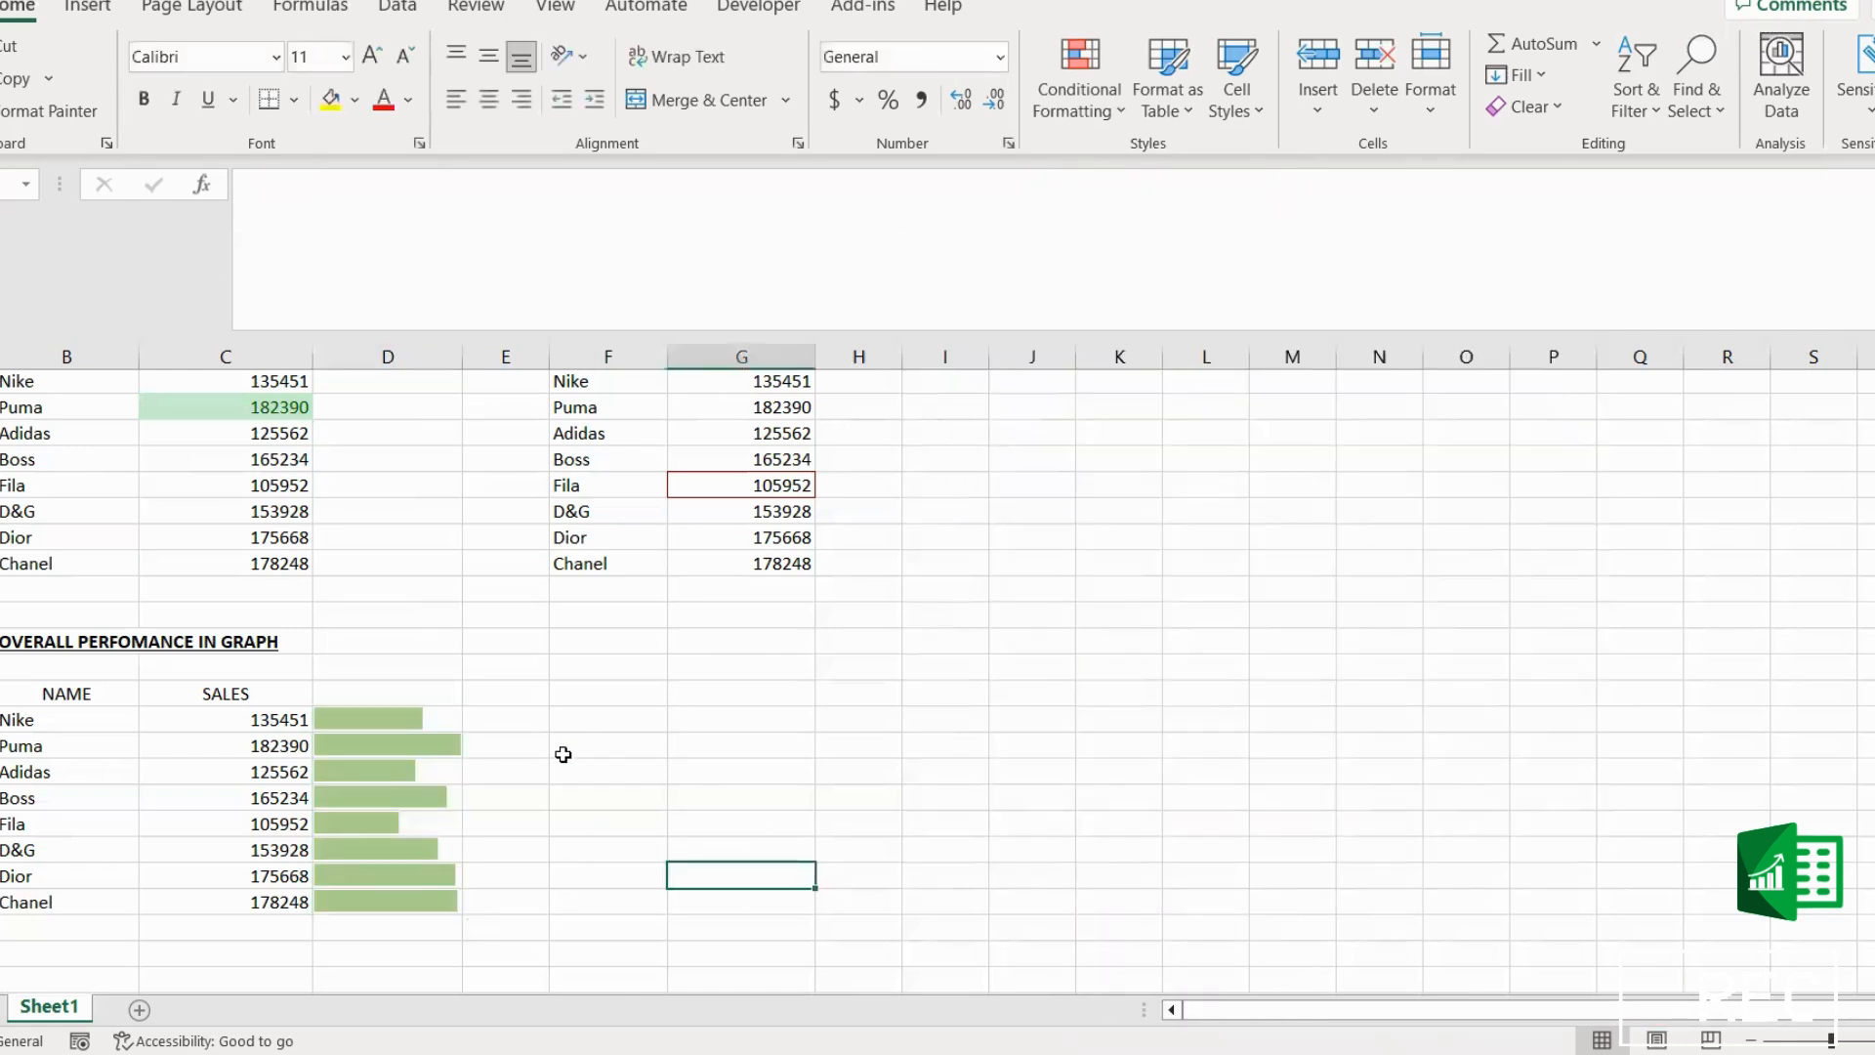
scroll(565, 753, down, 1)
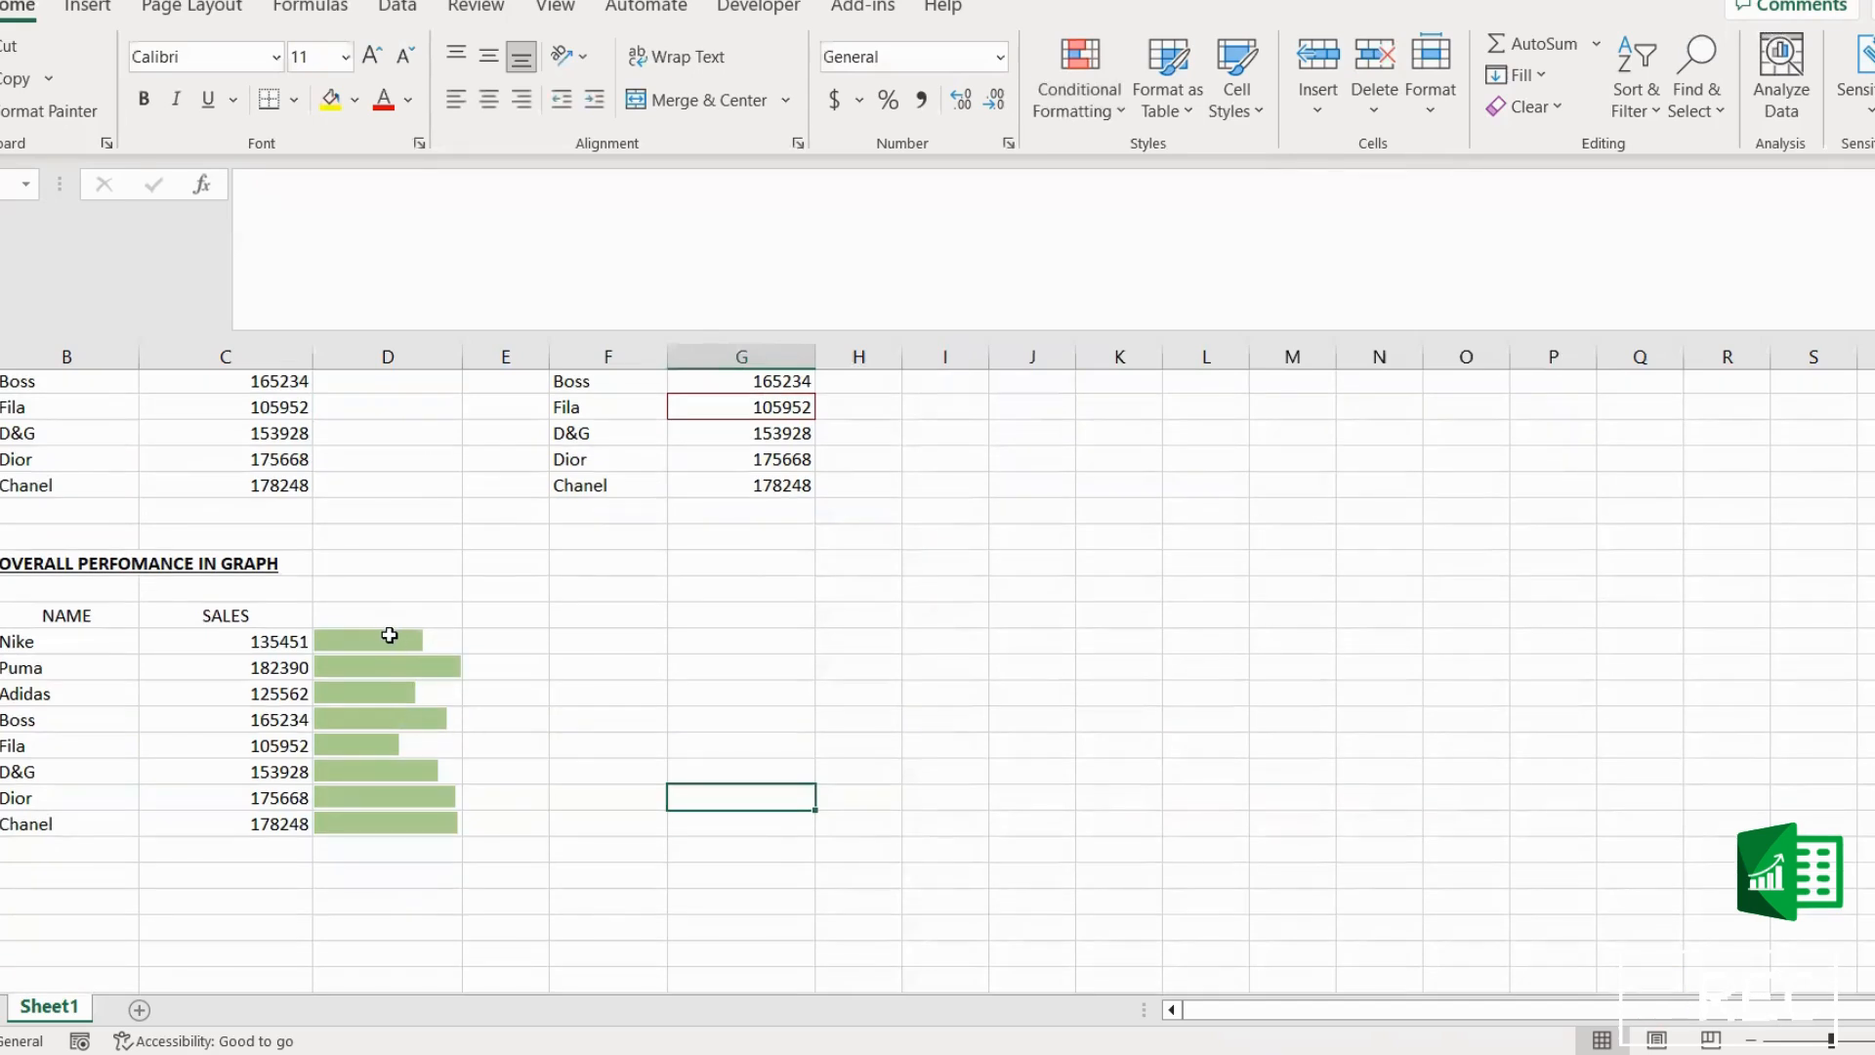
click(389, 635)
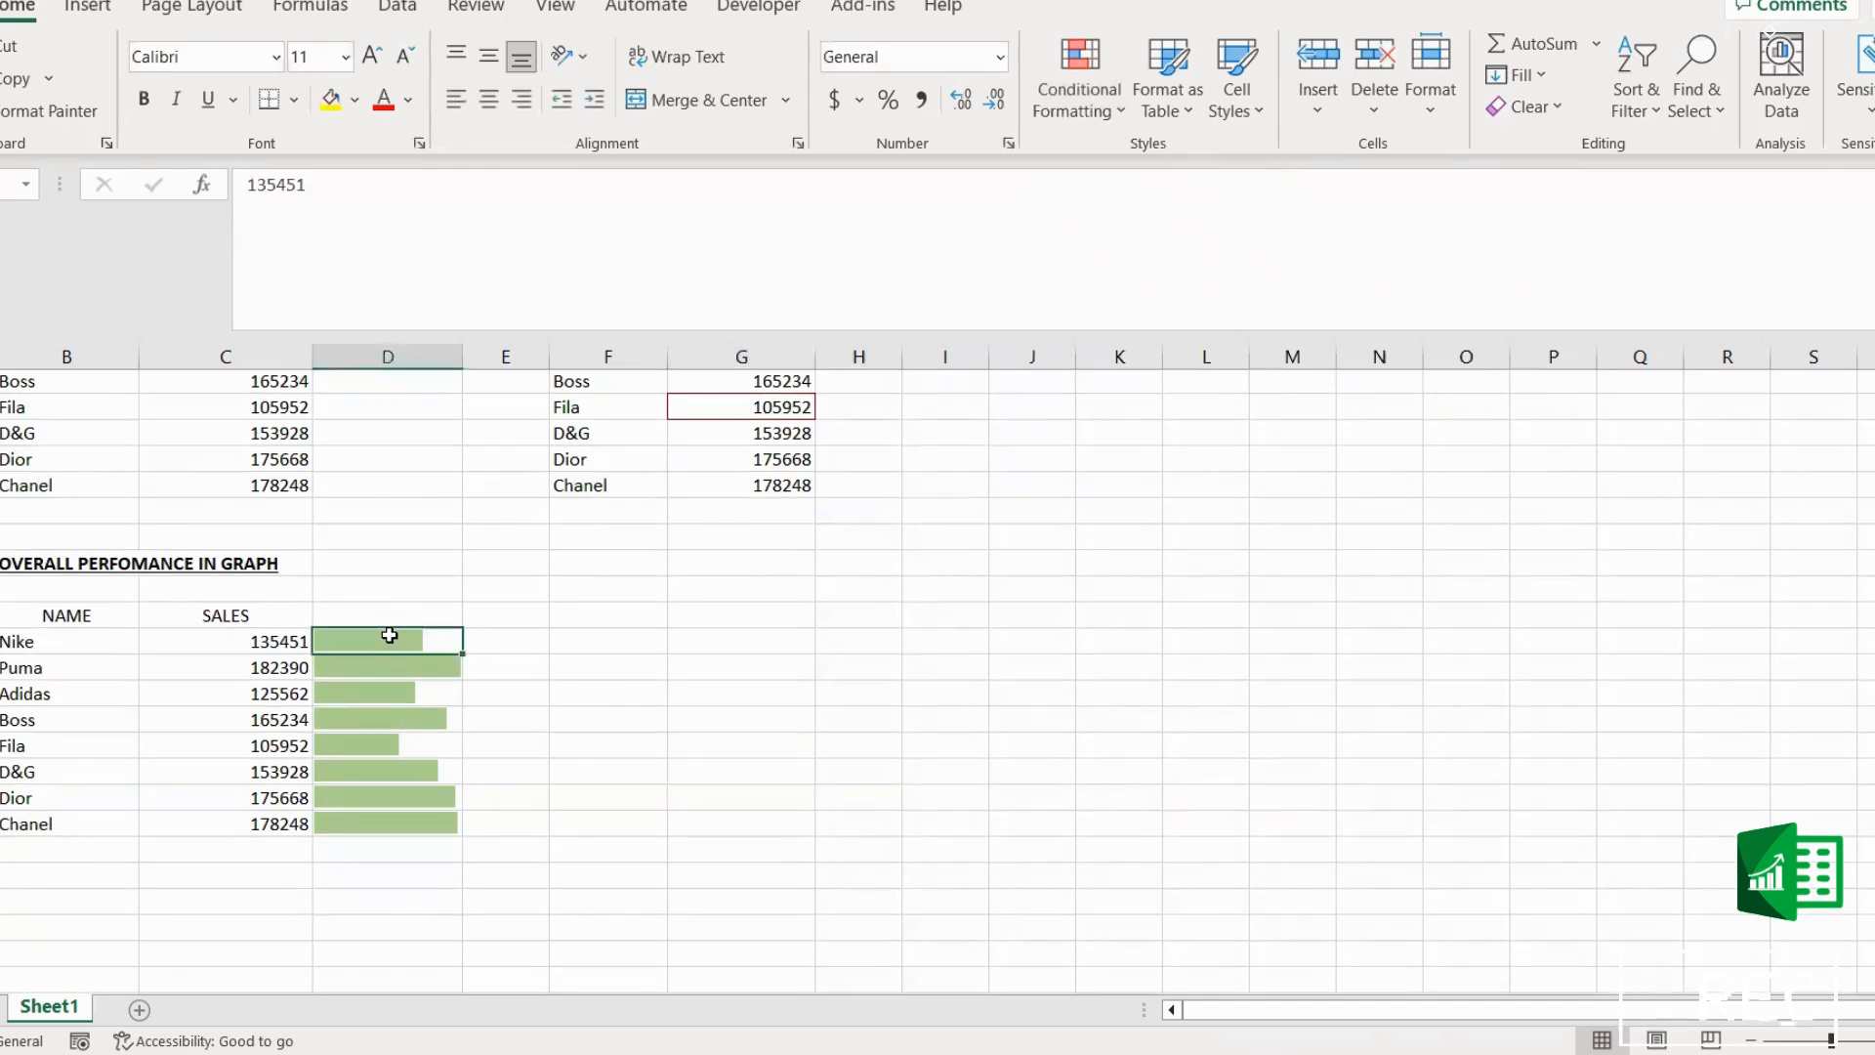
click(566, 766)
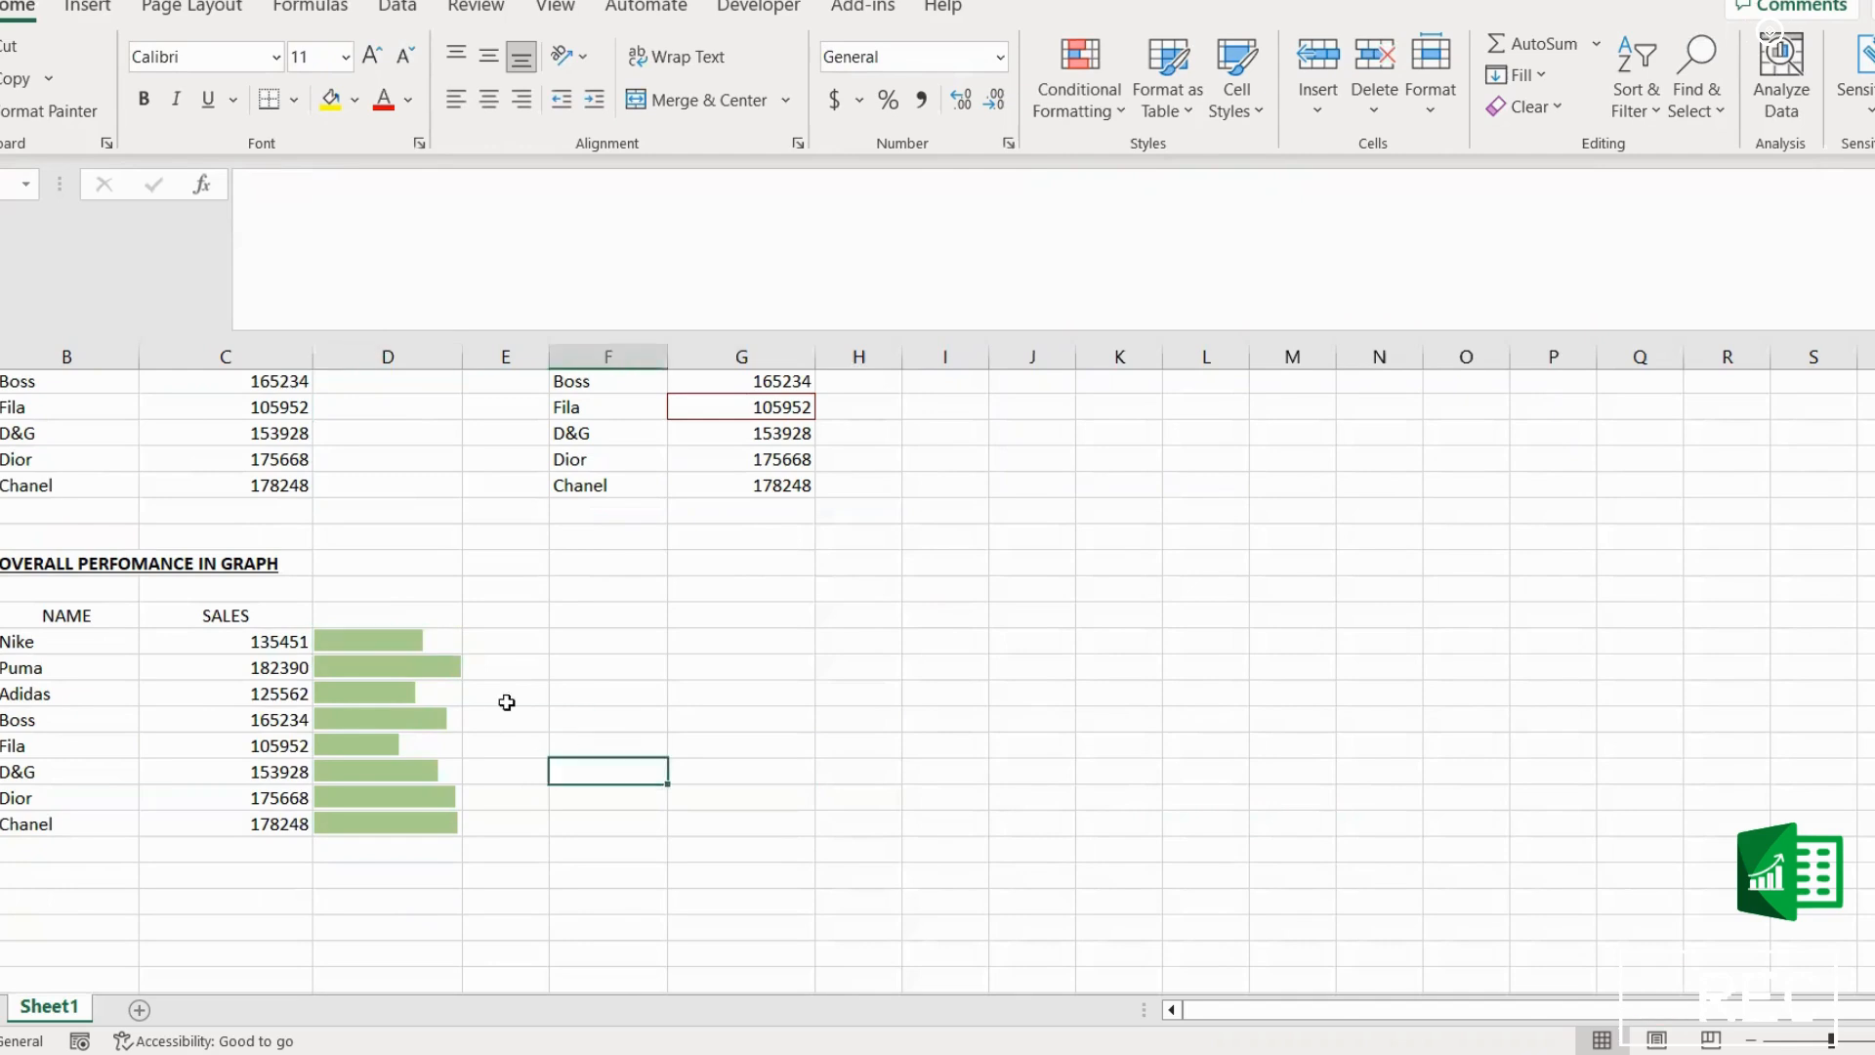
drag(419, 645, 416, 827)
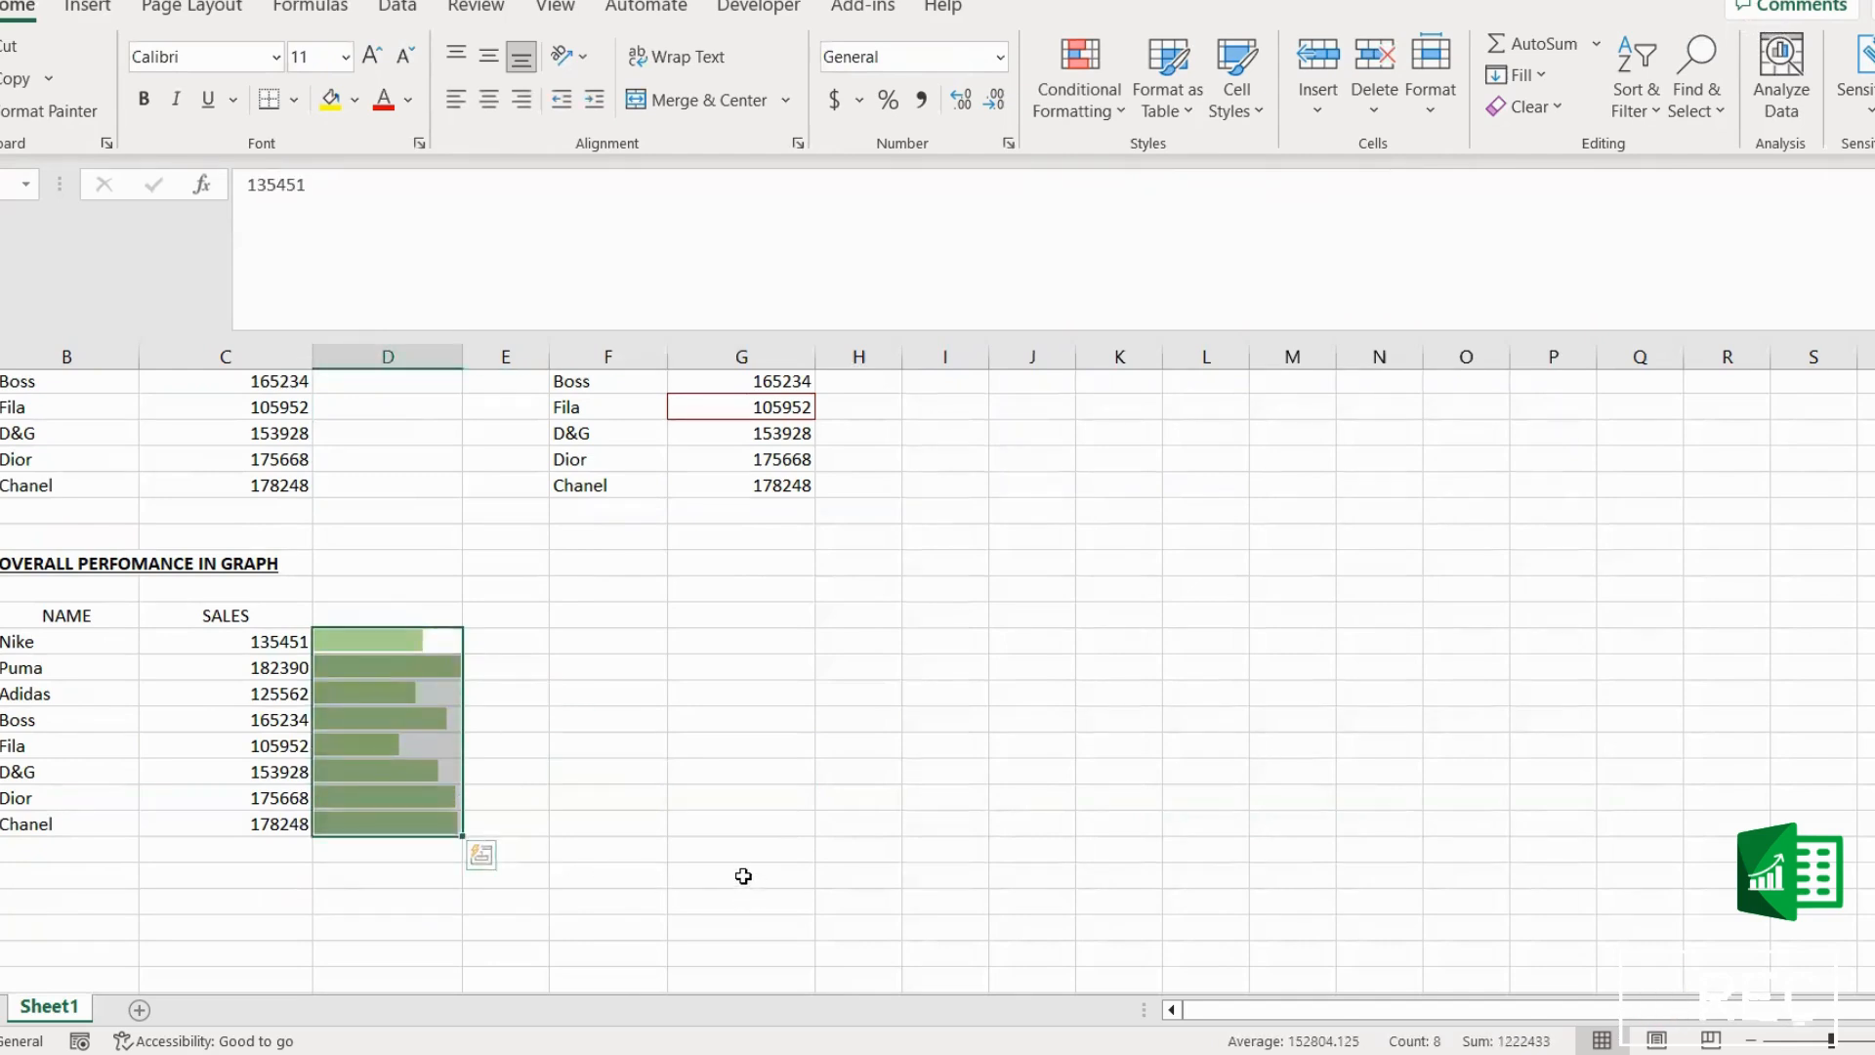
scroll(753, 867, up, 1)
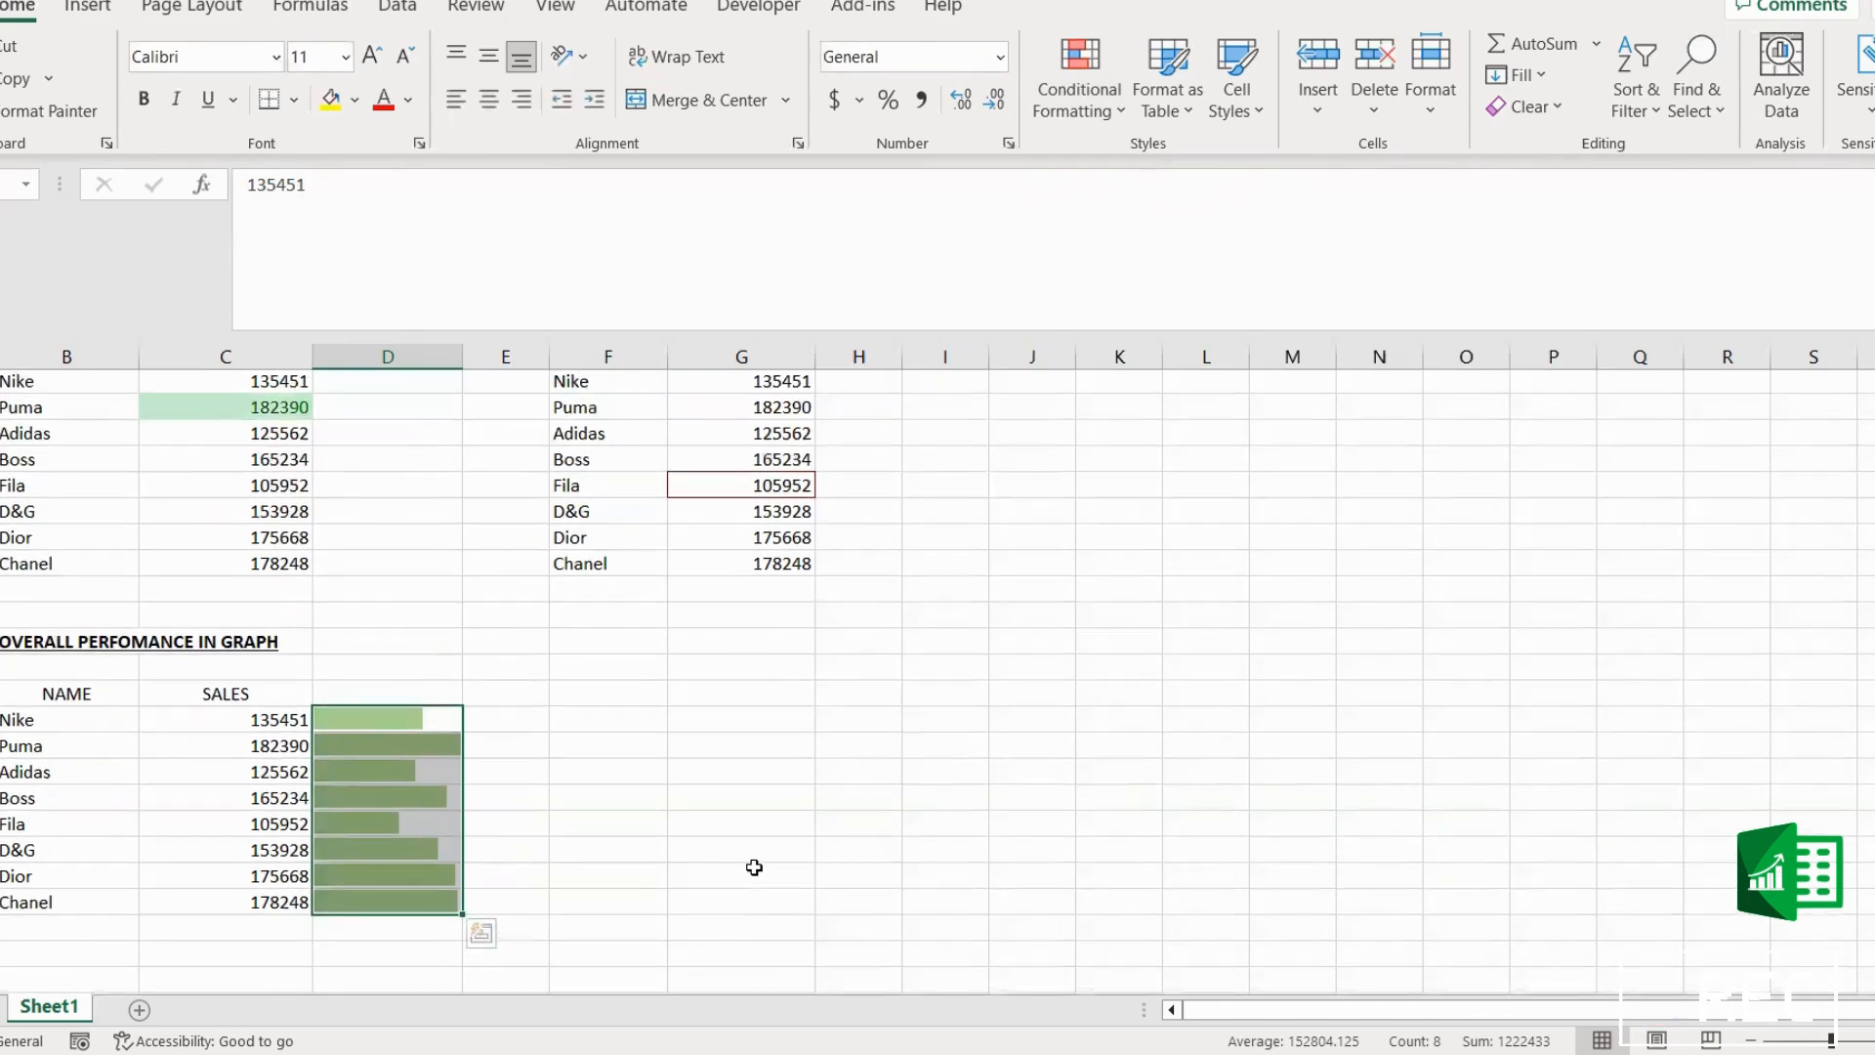
scroll(754, 867, down, 2)
click(606, 904)
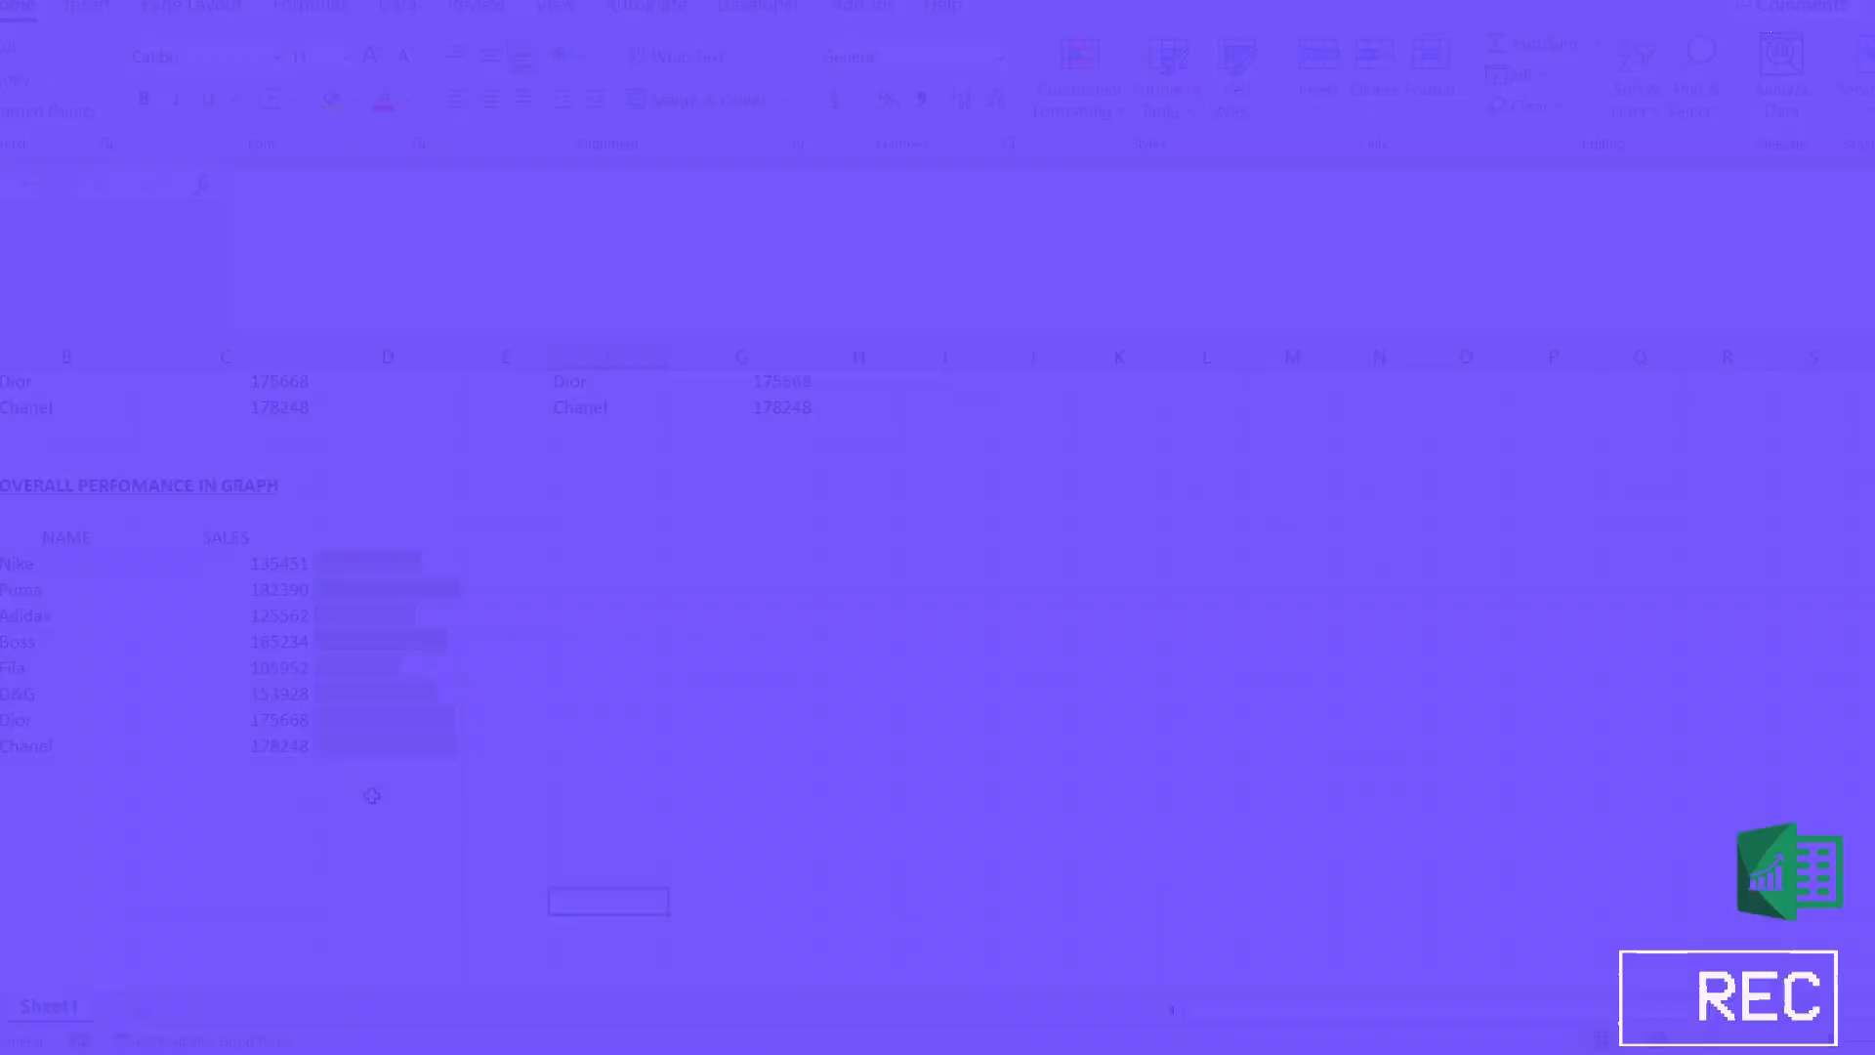